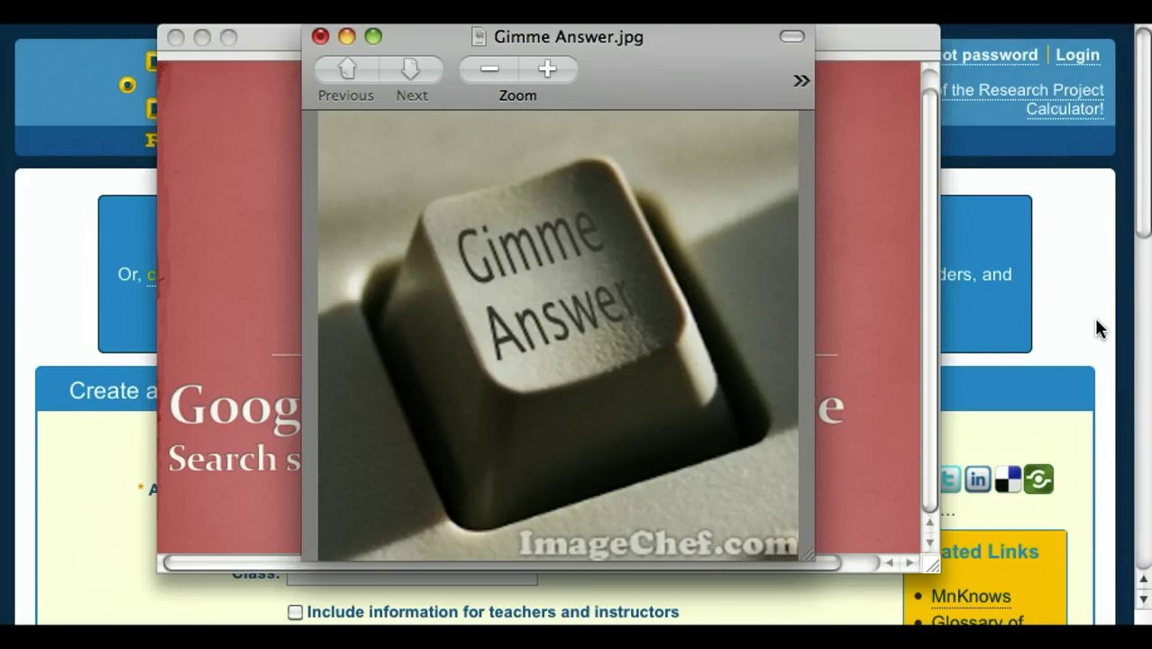
# Step: Bring the Research Project Calculator page to the front and open its support materials for teachers
pyautogui.click(1086, 286)
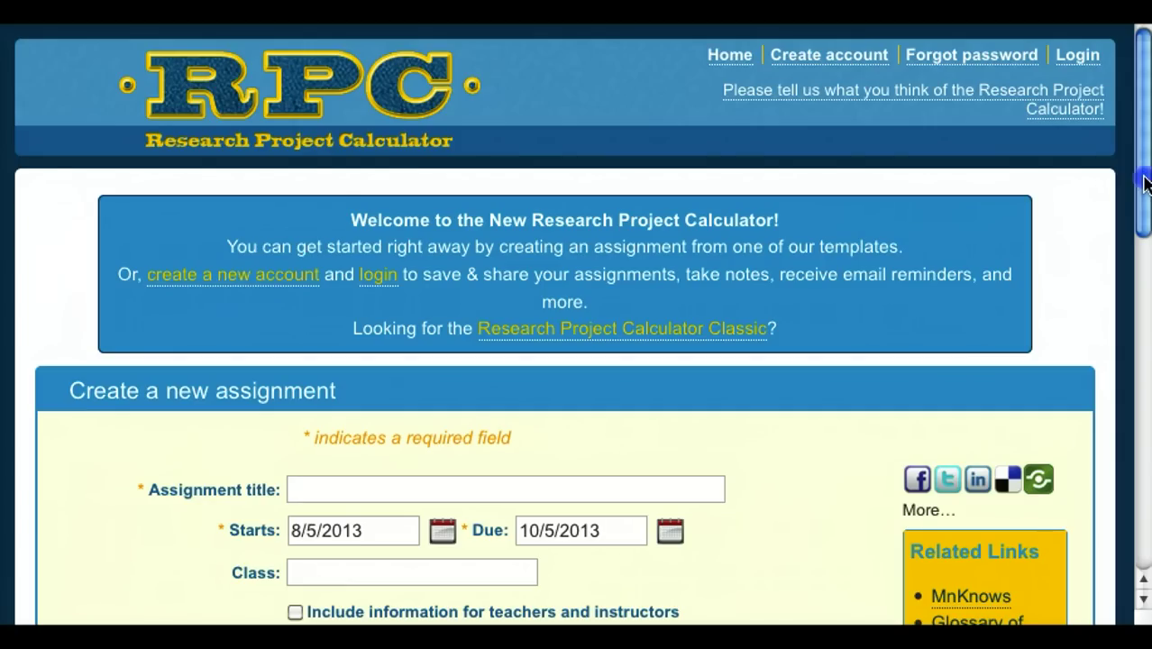
pyautogui.moveTo(1143, 184); pyautogui.dragTo(1137, 469)
pyautogui.click(934, 497)
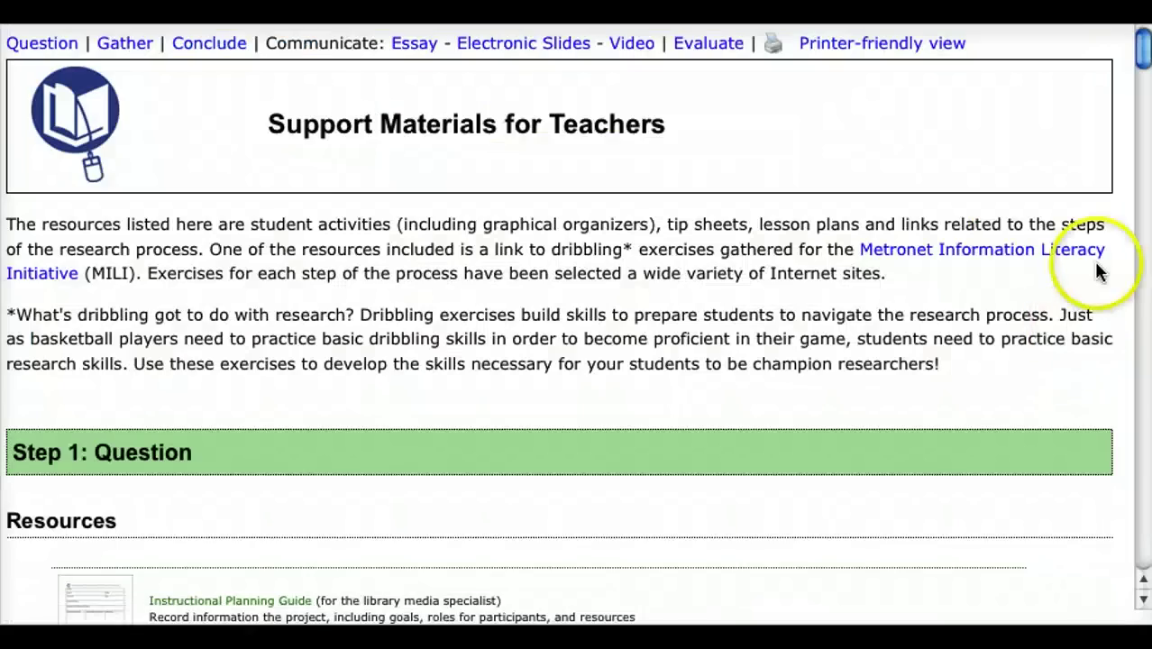
# Step: Open the PDF of the graphical organizer "The Research Process: Questions and answers" under Step 1: Question and read through the page
pyautogui.click(1144, 546)
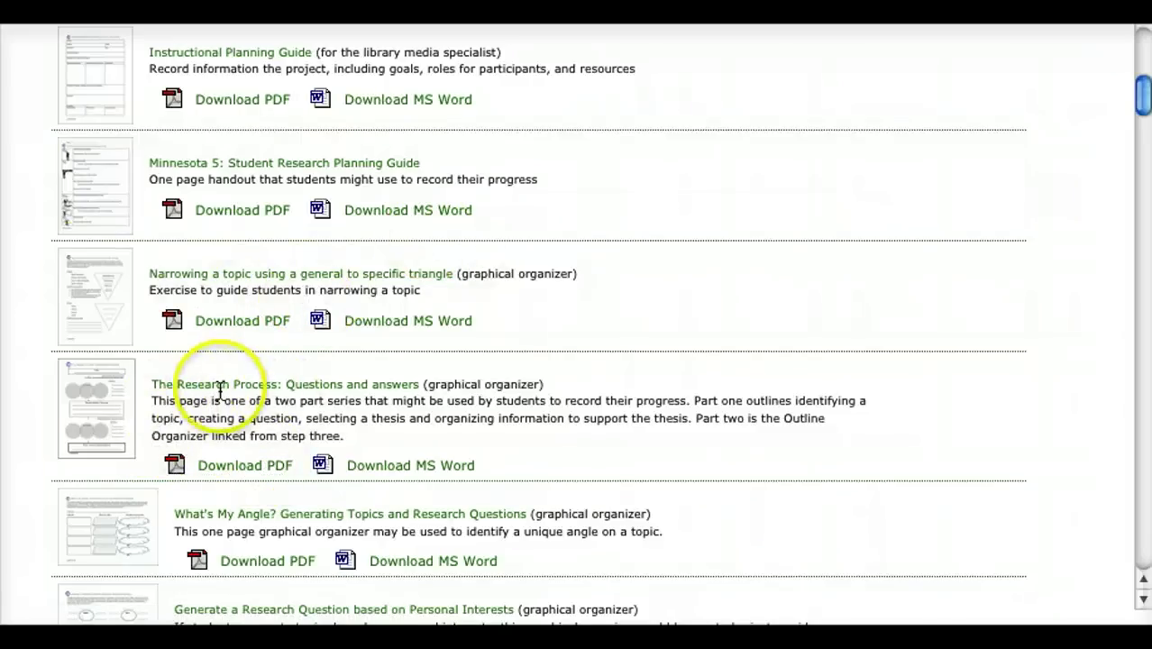
pyautogui.click(257, 473)
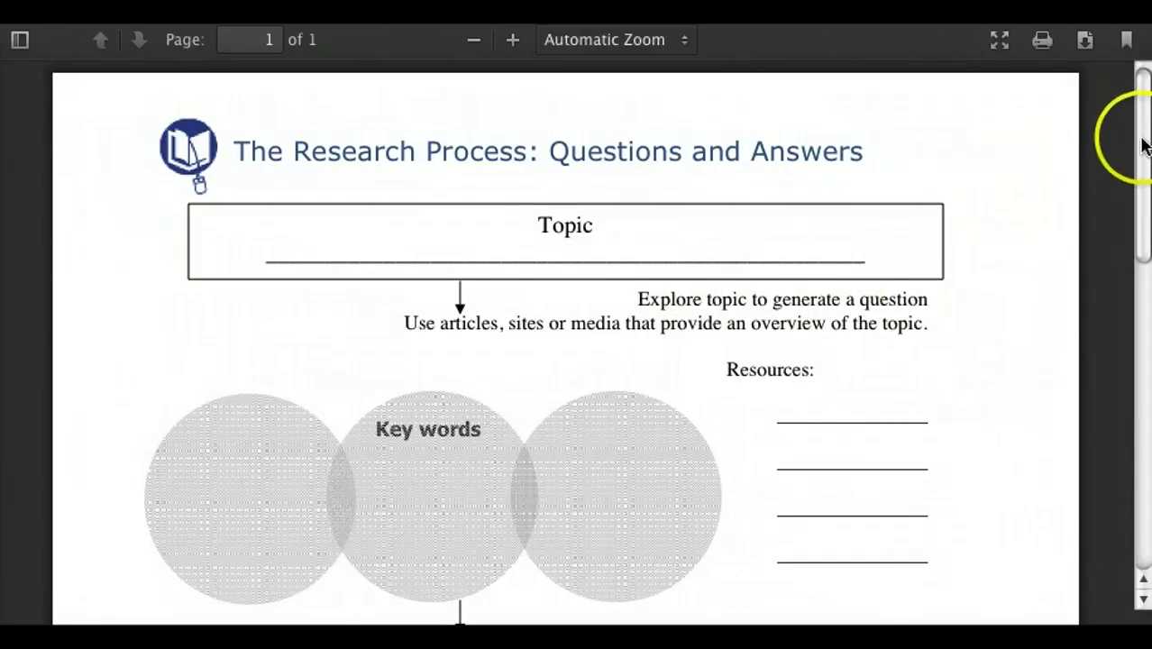
pyautogui.scroll(-5, 1143, 162)
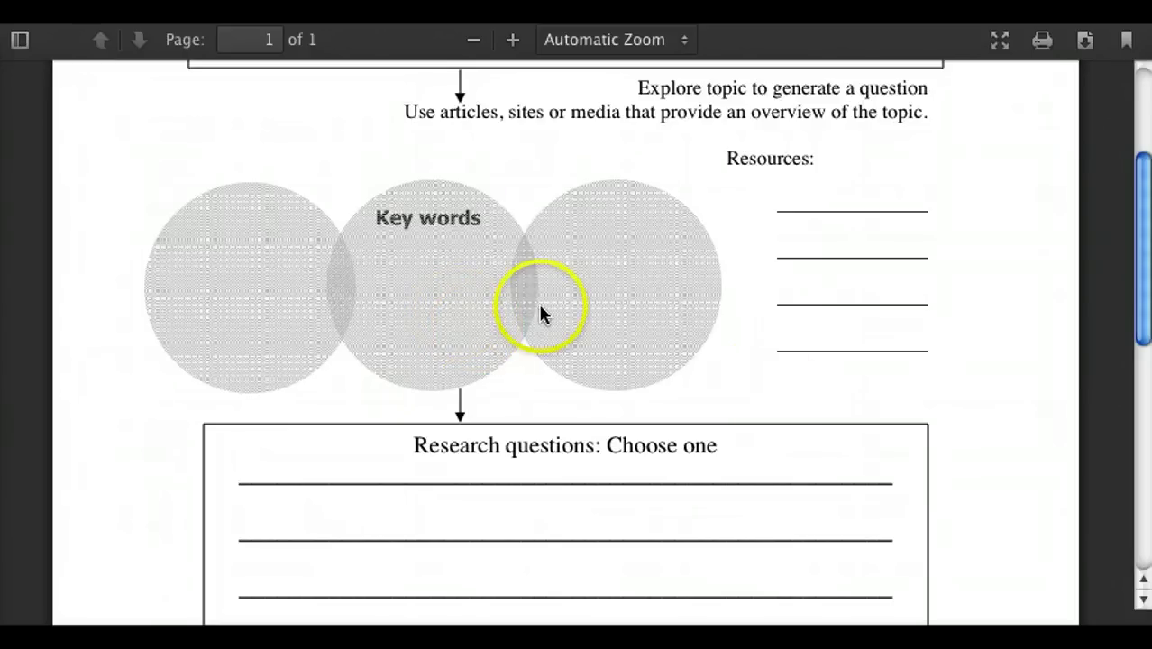
pyautogui.scroll(-1, 1143, 289)
pyautogui.scroll(-2, 1145, 302)
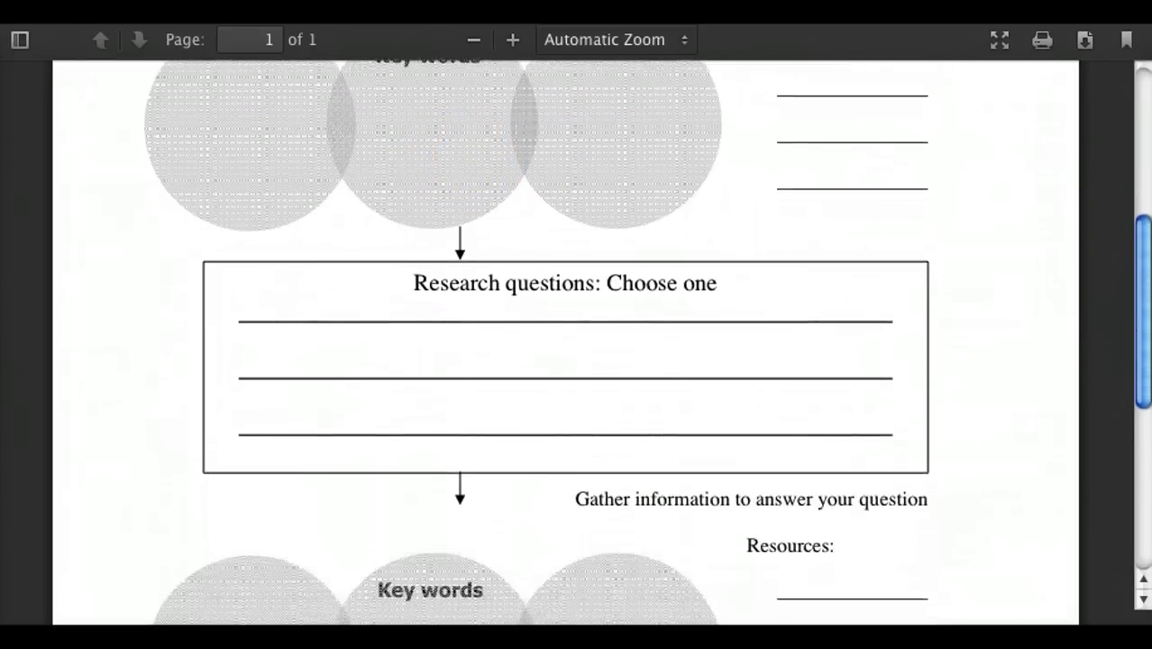
pyautogui.scroll(-5, 1143, 311)
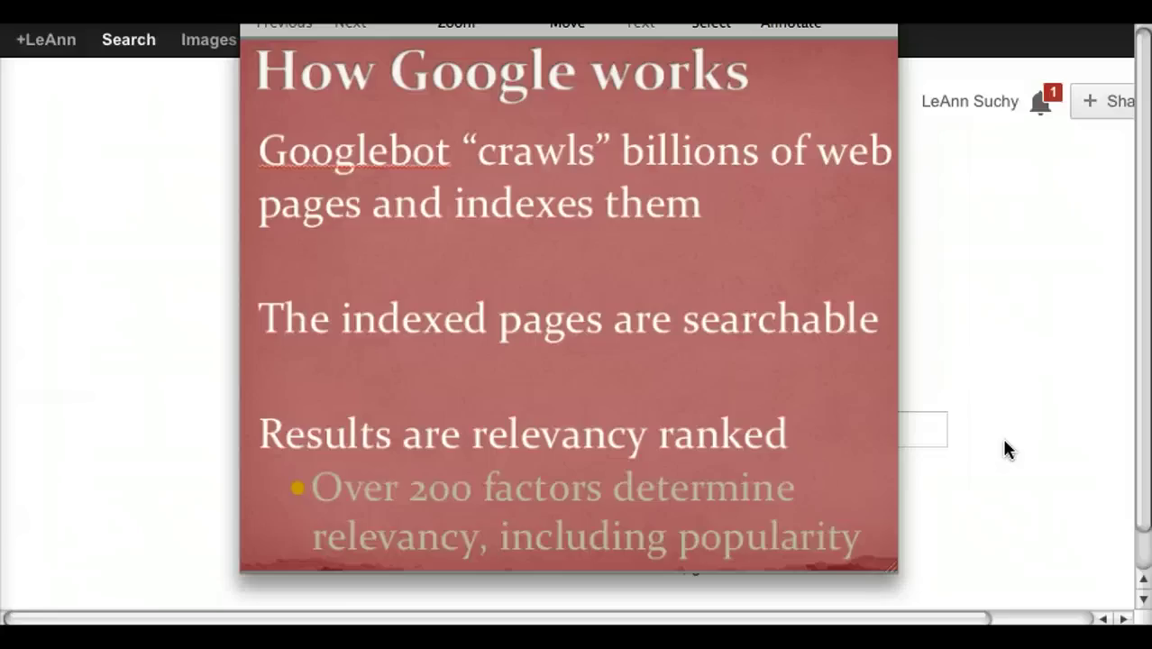
# Step: Switch to the Google home page and enter the query "special education and reading"
pyautogui.click(996, 441)
pyautogui.click(901, 419)
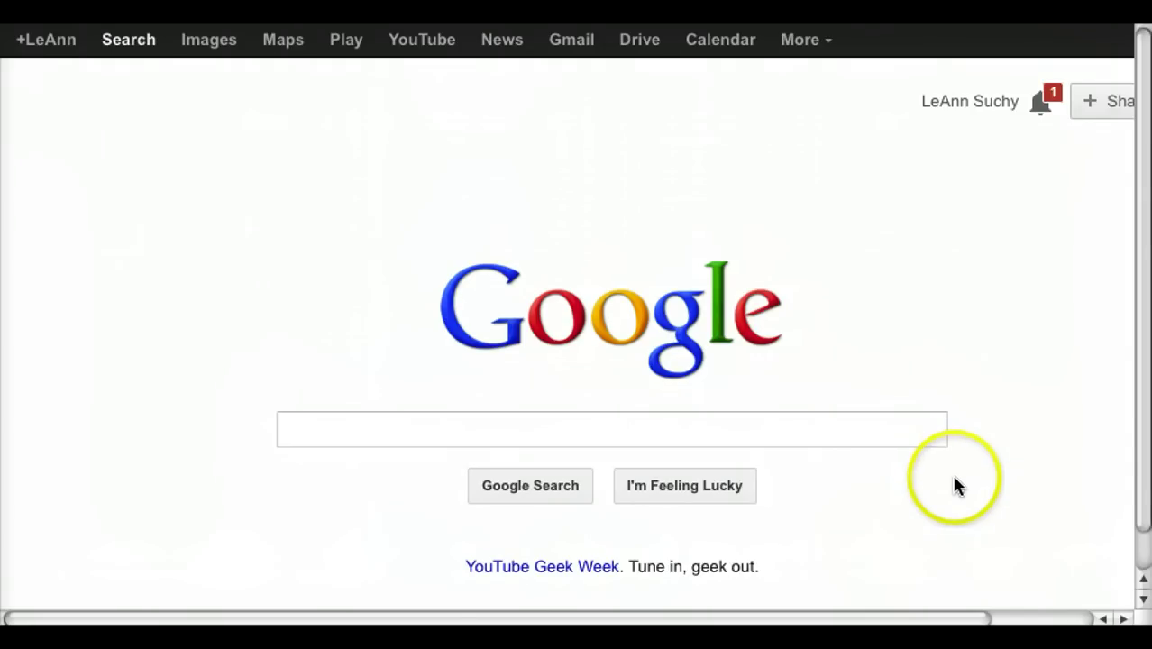
pyautogui.click(775, 431)
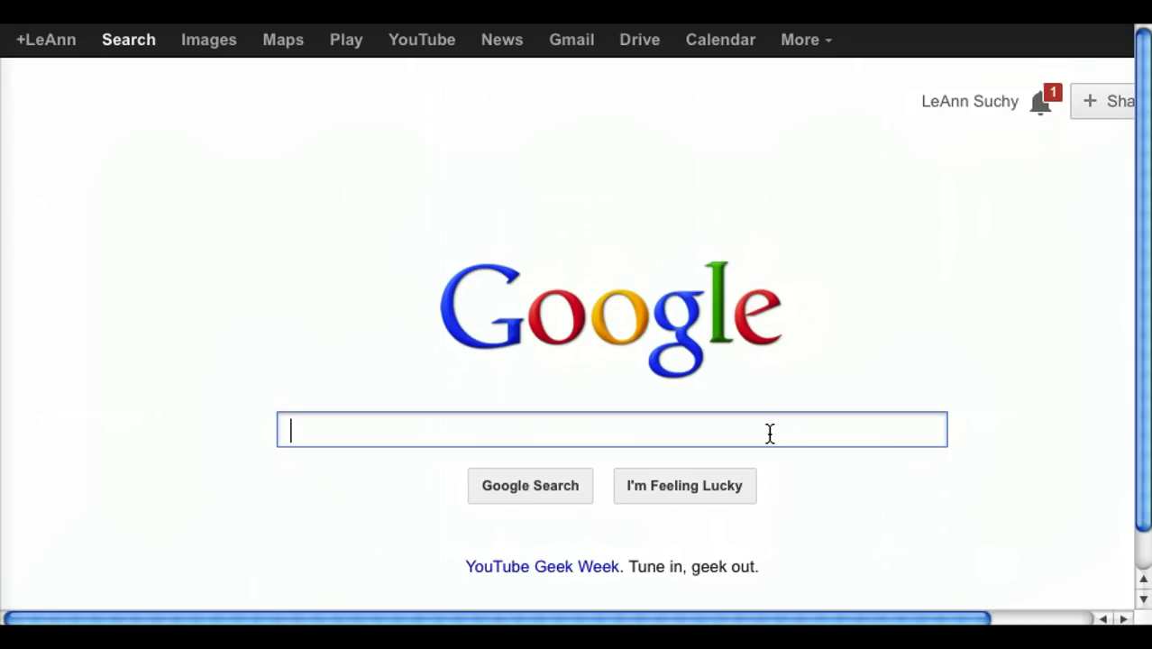
pyautogui.write('specia')
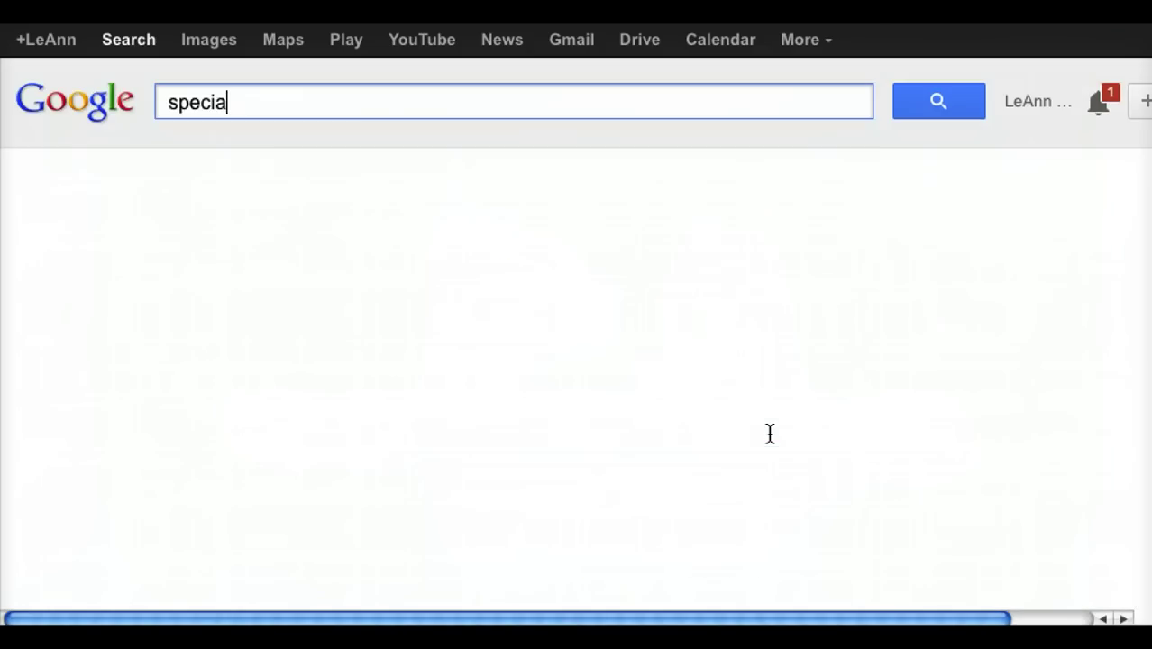
pyautogui.write('l educati')
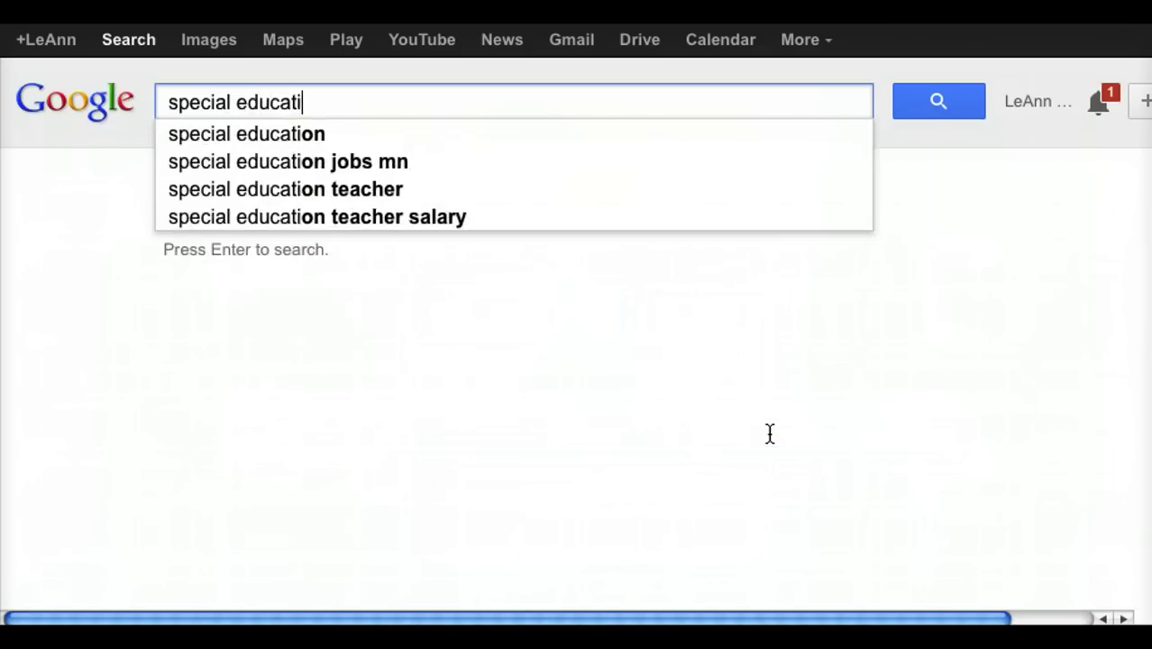
pyautogui.write('on and reading')
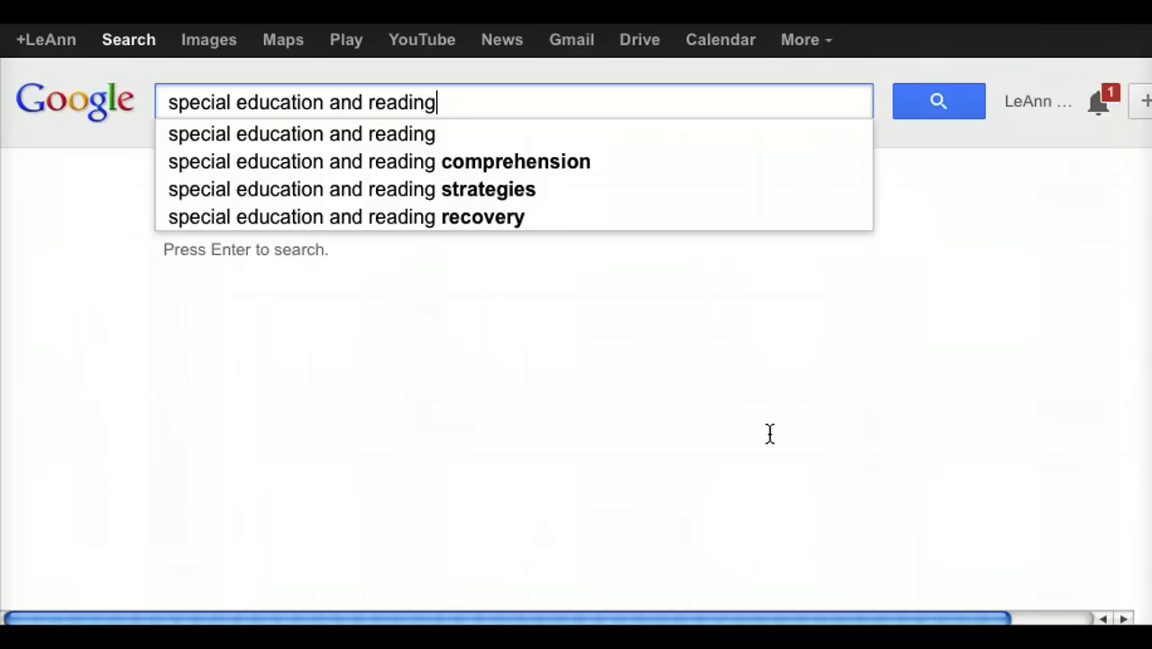
# Step: Drop the word "and" from the query and search for "special education reading"
pyautogui.press('BackSpace')
pyautogui.press('BackSpace')
pyautogui.press('BackSpace')
pyautogui.press('BackSpace')
pyautogui.press('BackSpace')
pyautogui.press('BackSpace')
pyautogui.press('BackSpace')
pyautogui.press('BackSpace')
pyautogui.press('BackSpace')
pyautogui.press('BackSpace')
pyautogui.press('BackSpace')
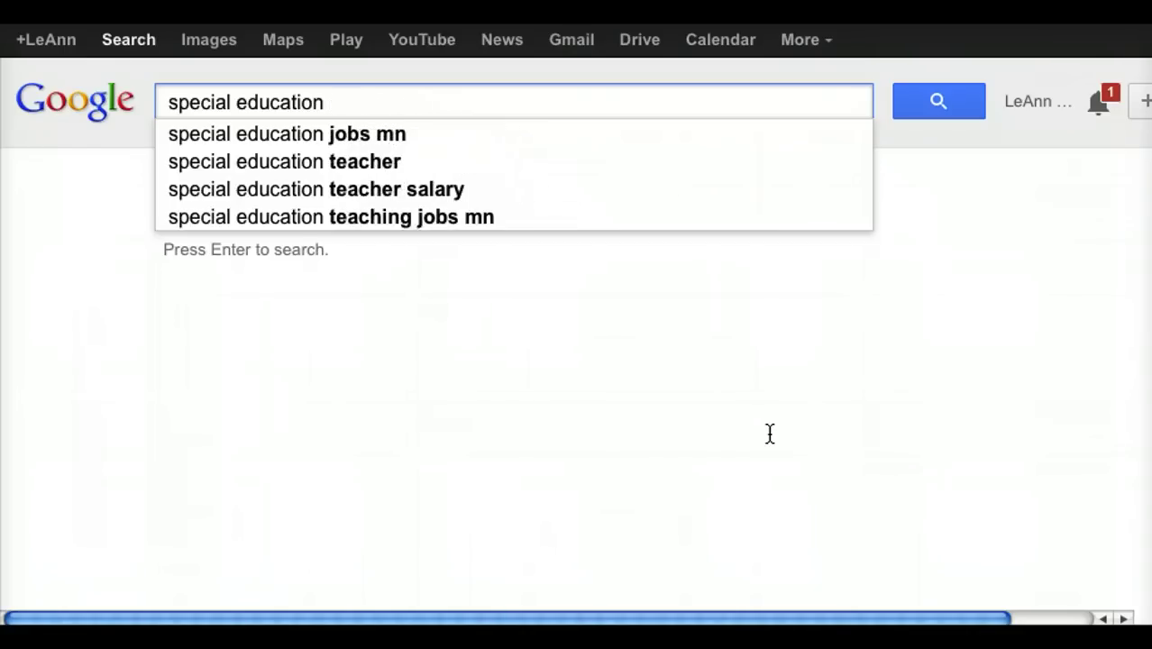
pyautogui.write('reading')
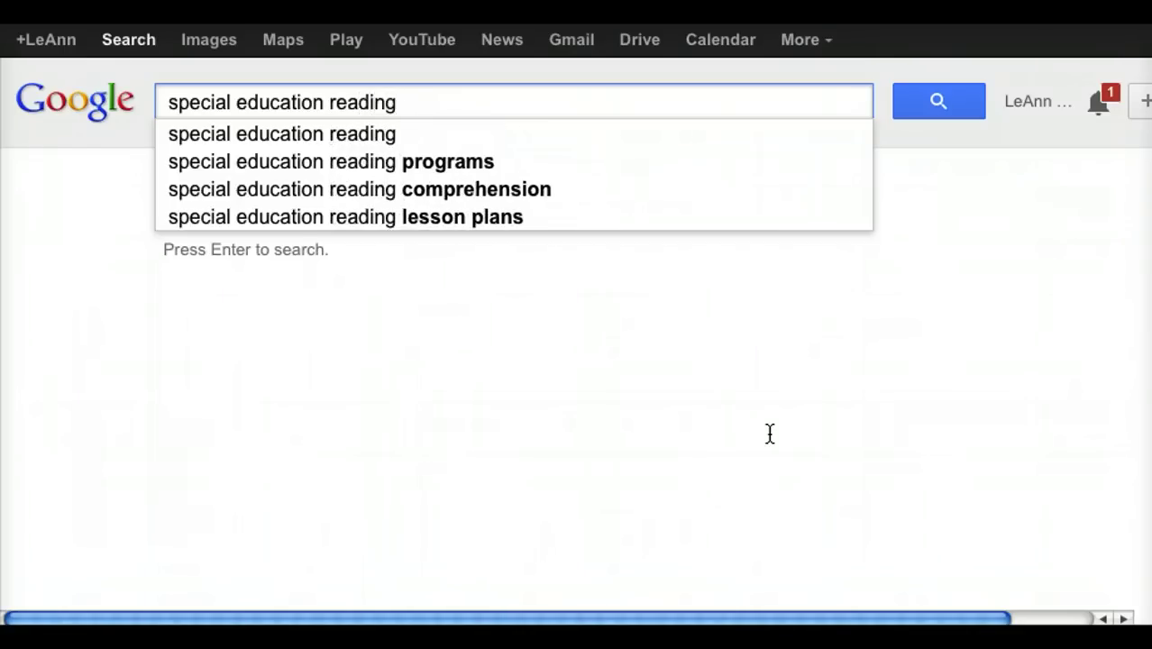
pyautogui.press('Return')
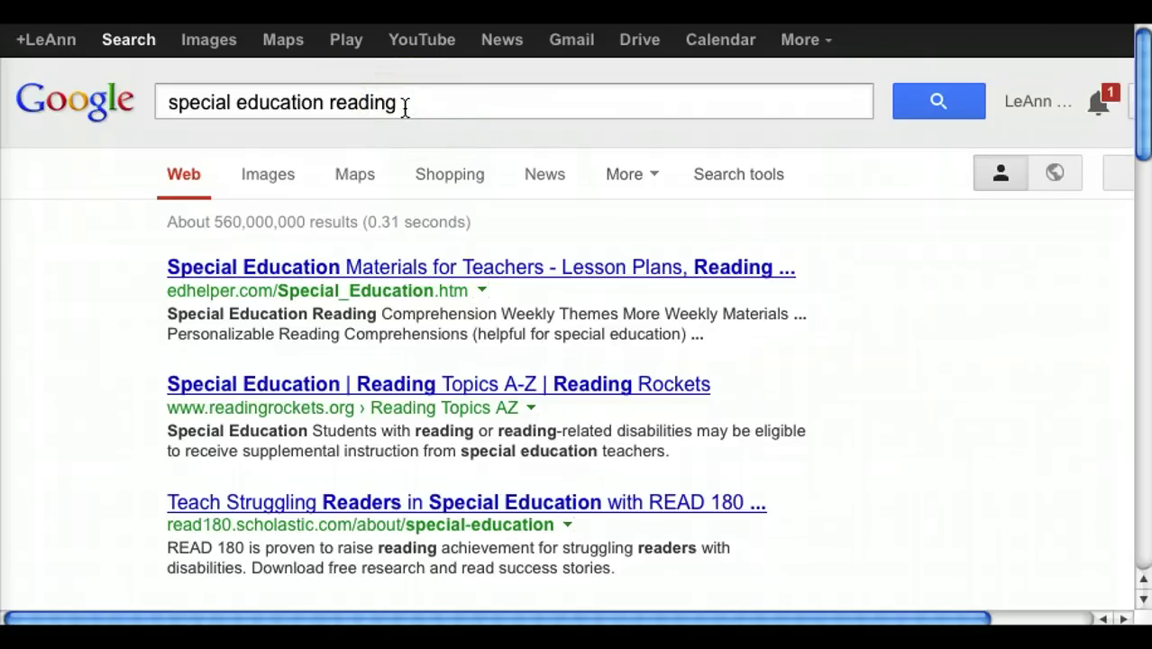
# Step: Search for "school-age children non-kin foster care" in place of the previous query and look through the results
pyautogui.moveTo(403, 103); pyautogui.dragTo(104, 108)
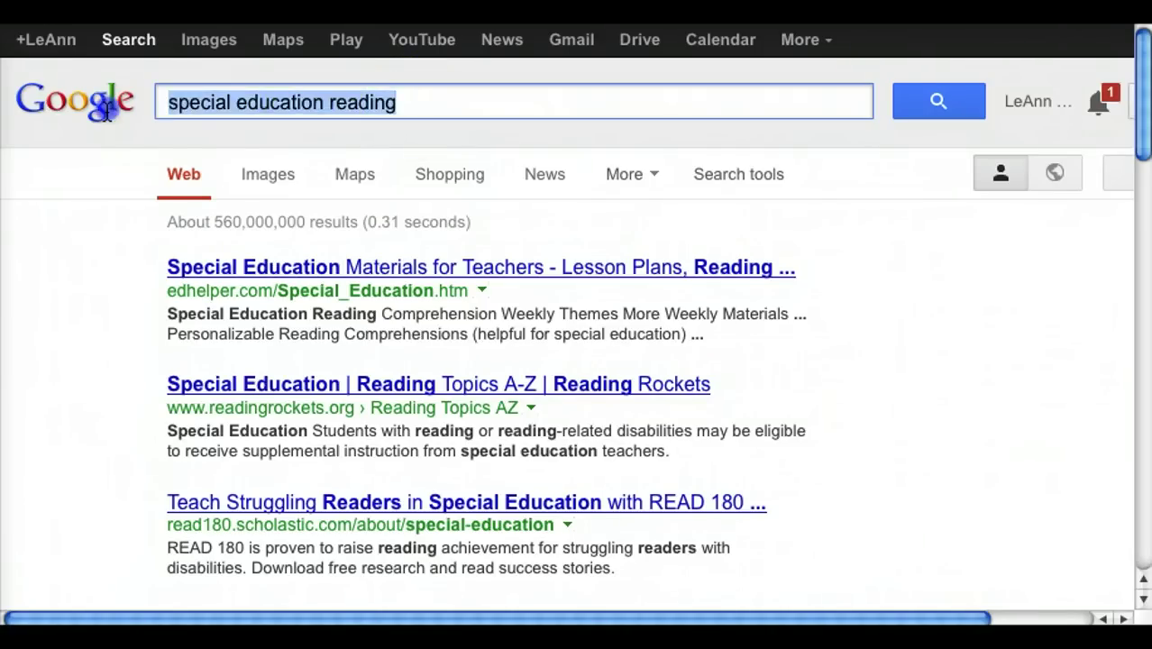
pyautogui.write('scho')
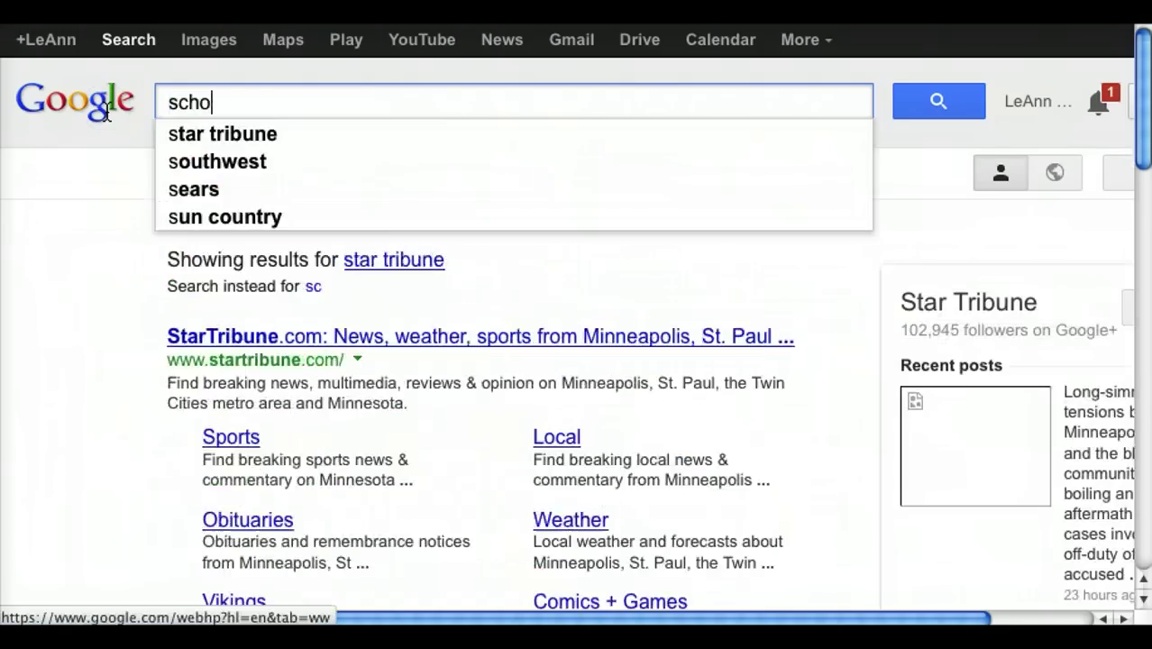
pyautogui.write('ol-age')
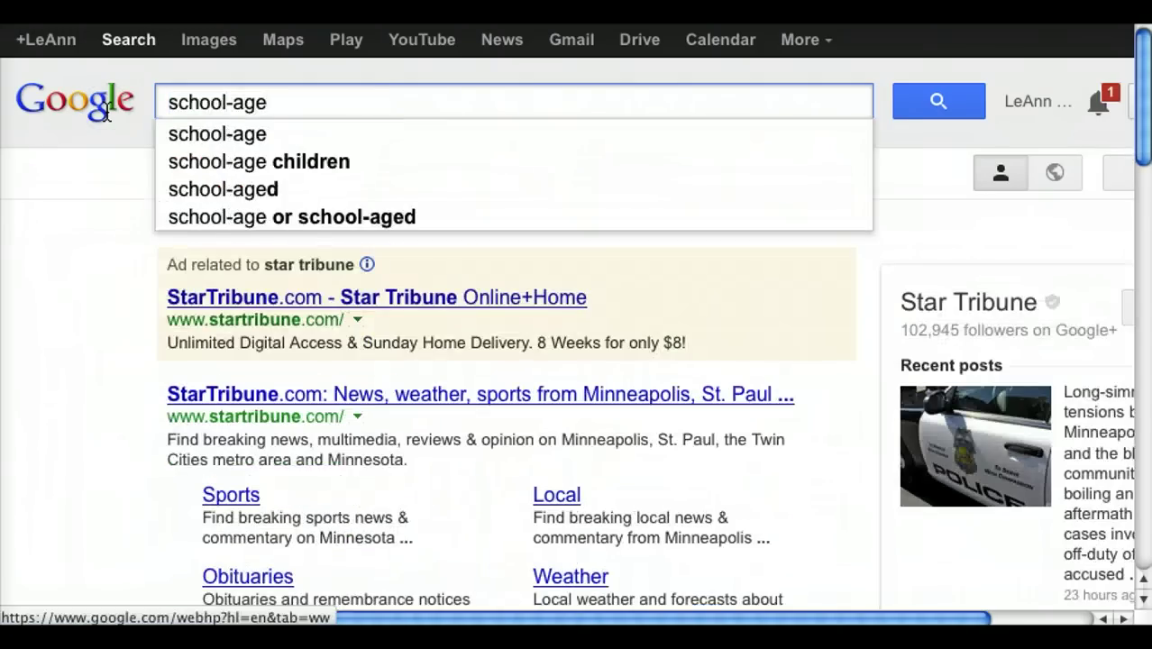
pyautogui.write(' ch')
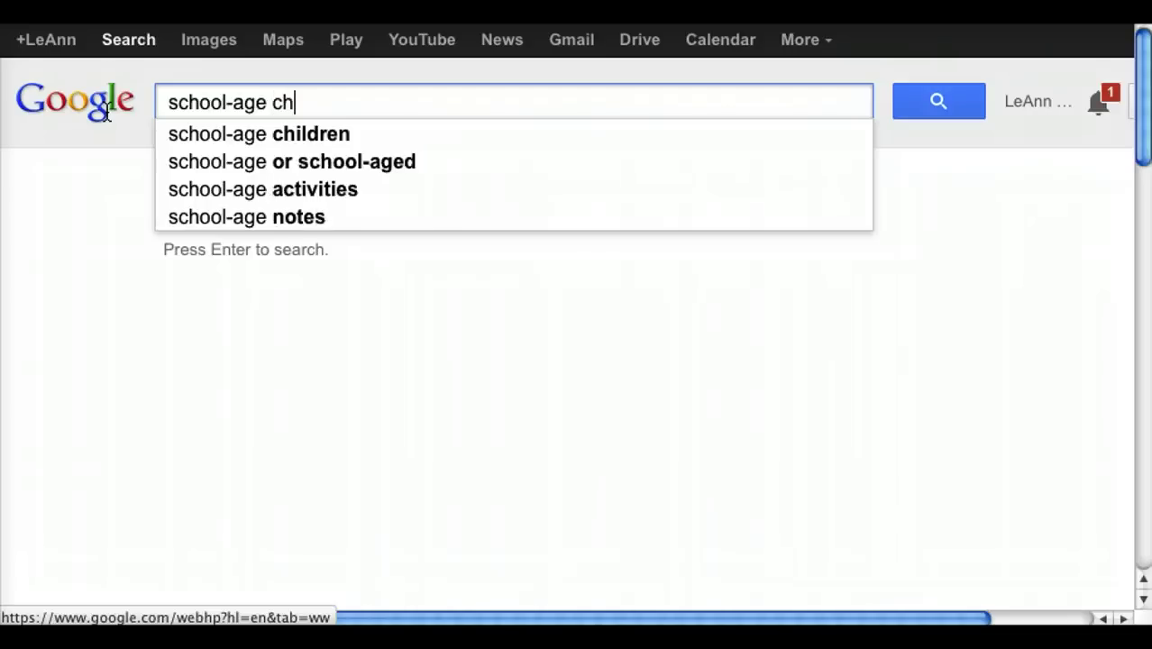
pyautogui.write('ildren ')
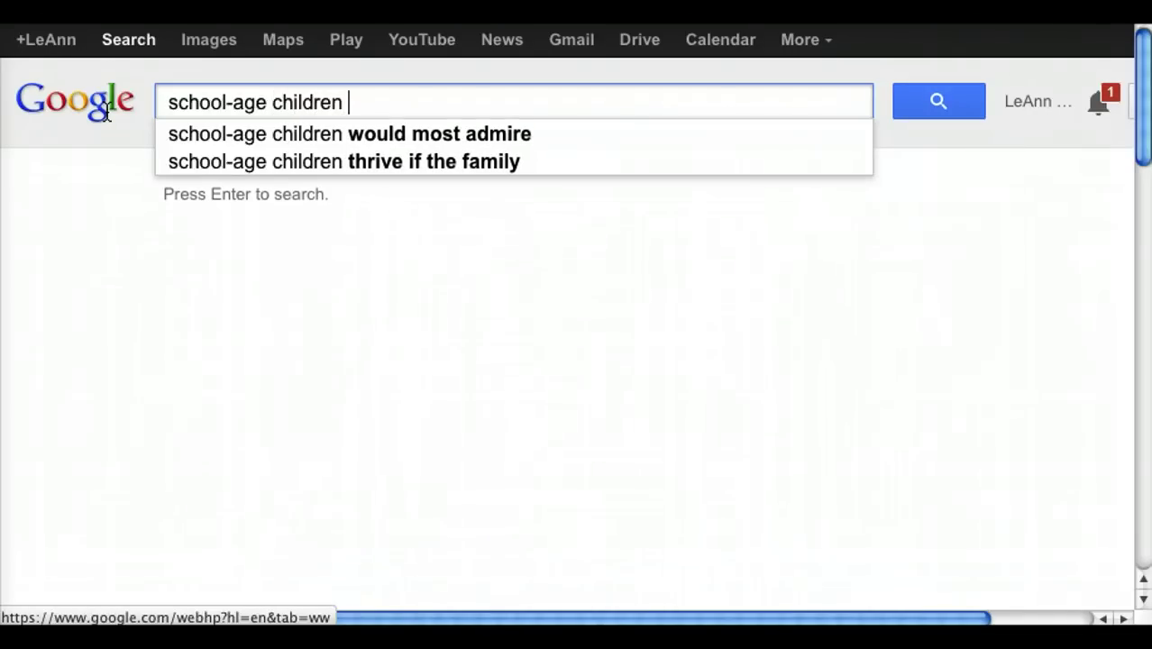
pyautogui.write('non-kin foster care')
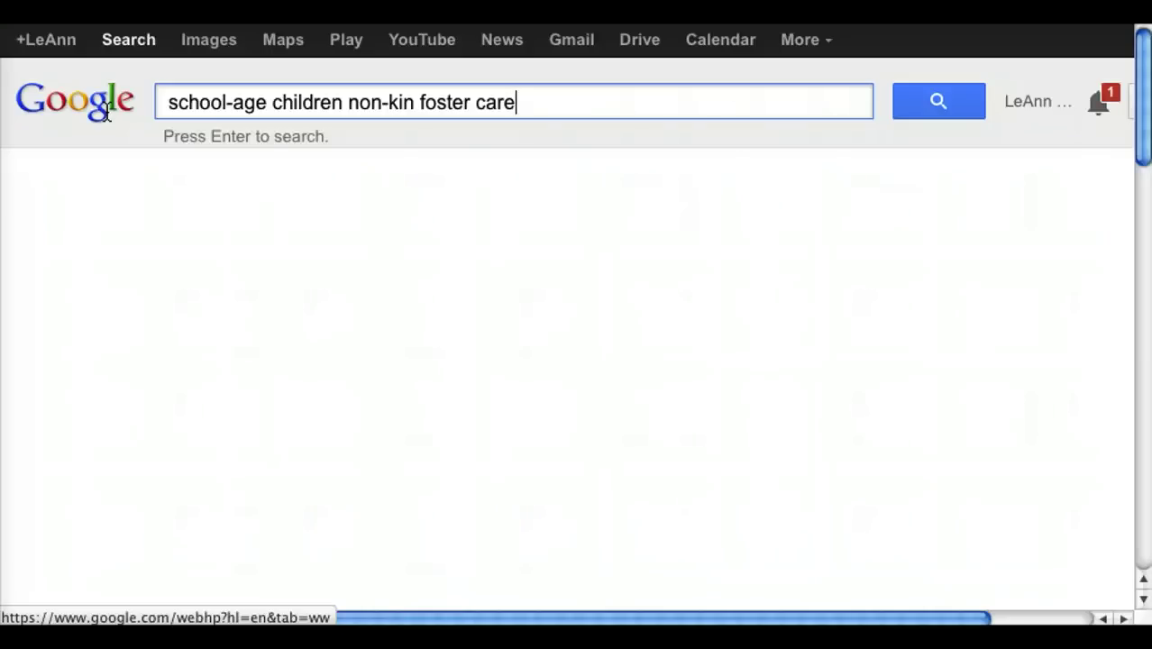
pyautogui.press('Return')
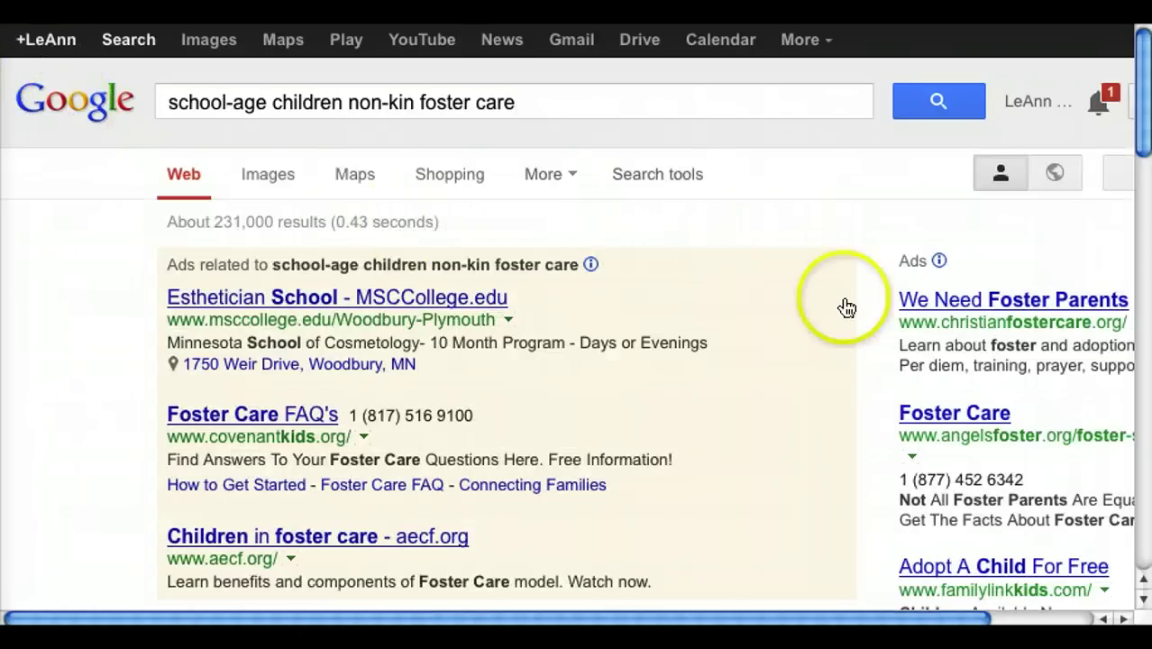
pyautogui.moveTo(1140, 129); pyautogui.dragTo(1142, 230)
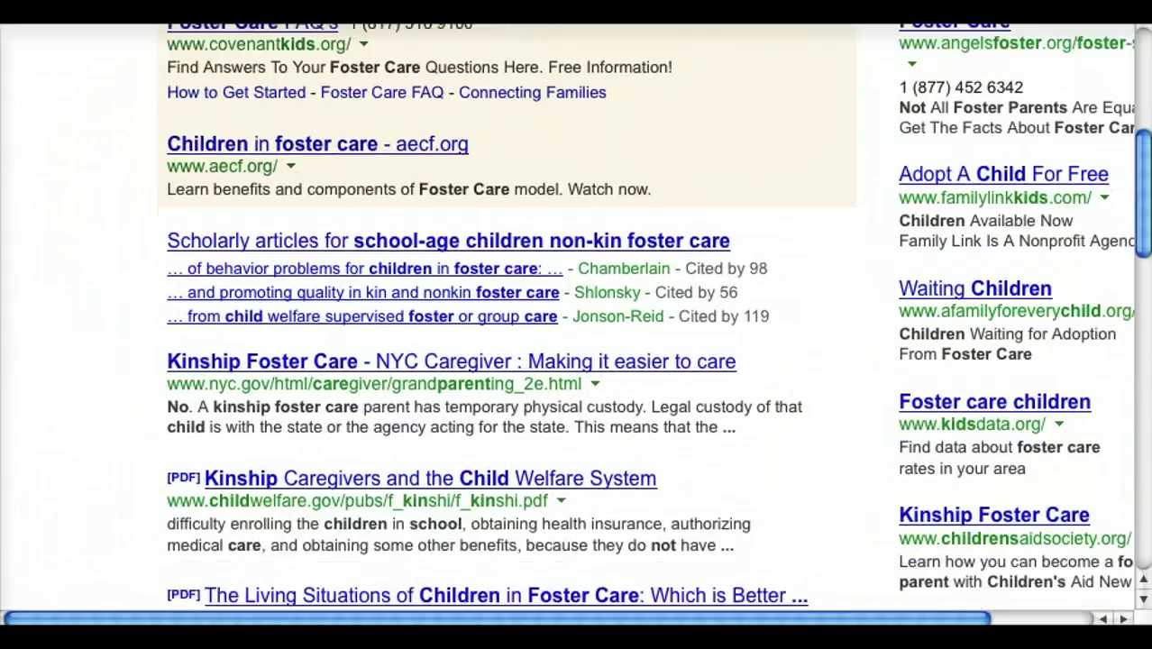
pyautogui.scroll(-3, 658, 129)
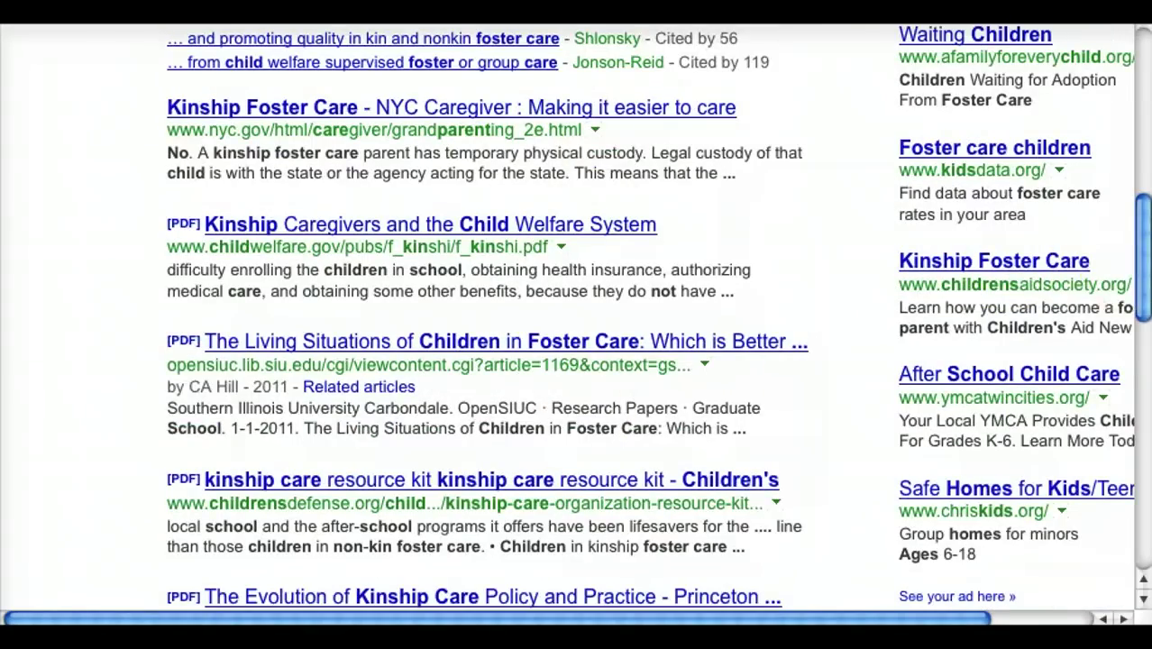
pyautogui.moveTo(1137, 219); pyautogui.dragTo(1137, 57)
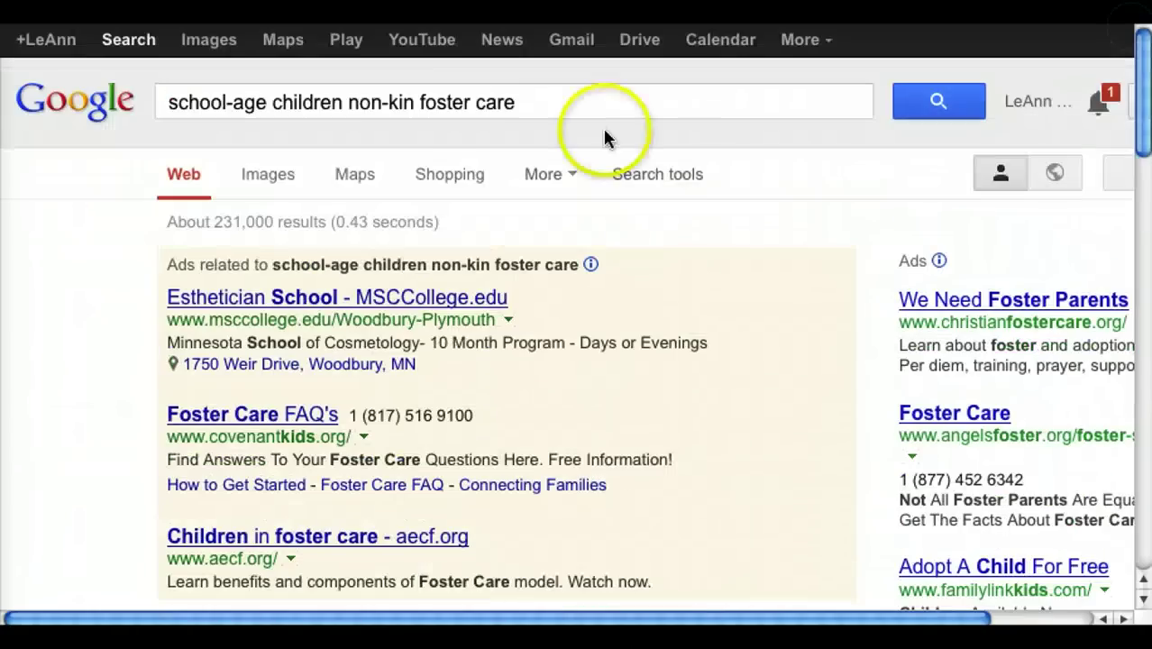
# Step: Replace the hyphens in the query with spaces and search for "school age children non kin foster care"
pyautogui.click(388, 102)
pyautogui.press('BackSpace')
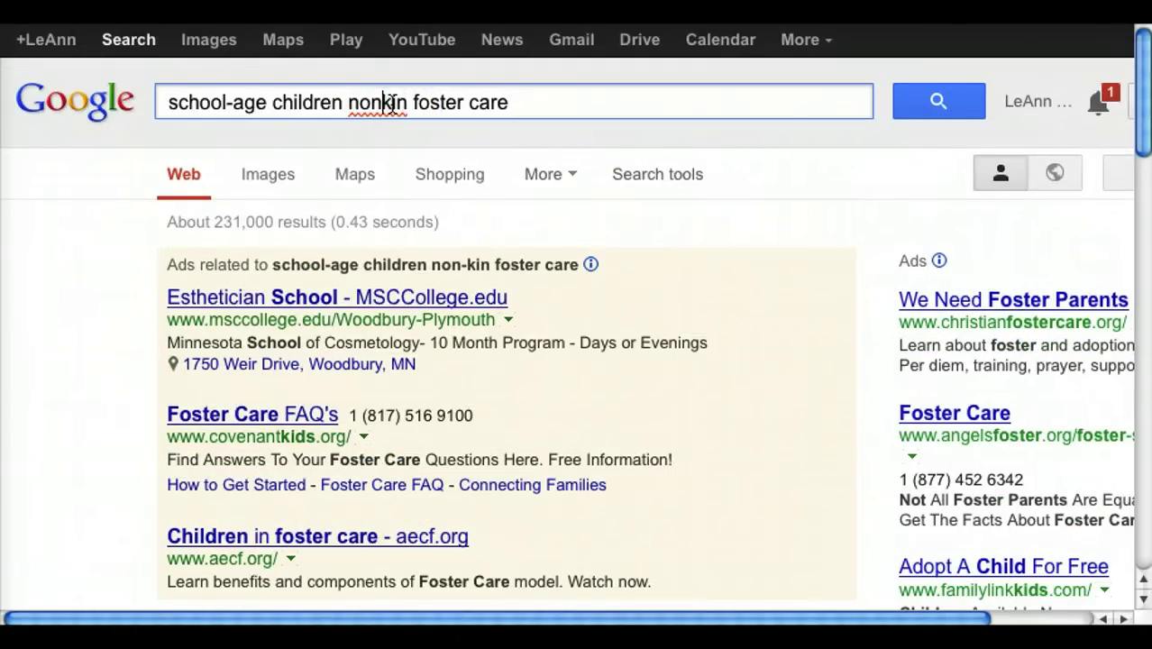
pyautogui.click(233, 102)
pyautogui.press('BackSpace')
pyautogui.moveTo(1138, 106); pyautogui.dragTo(676, 76)
pyautogui.click(609, 104)
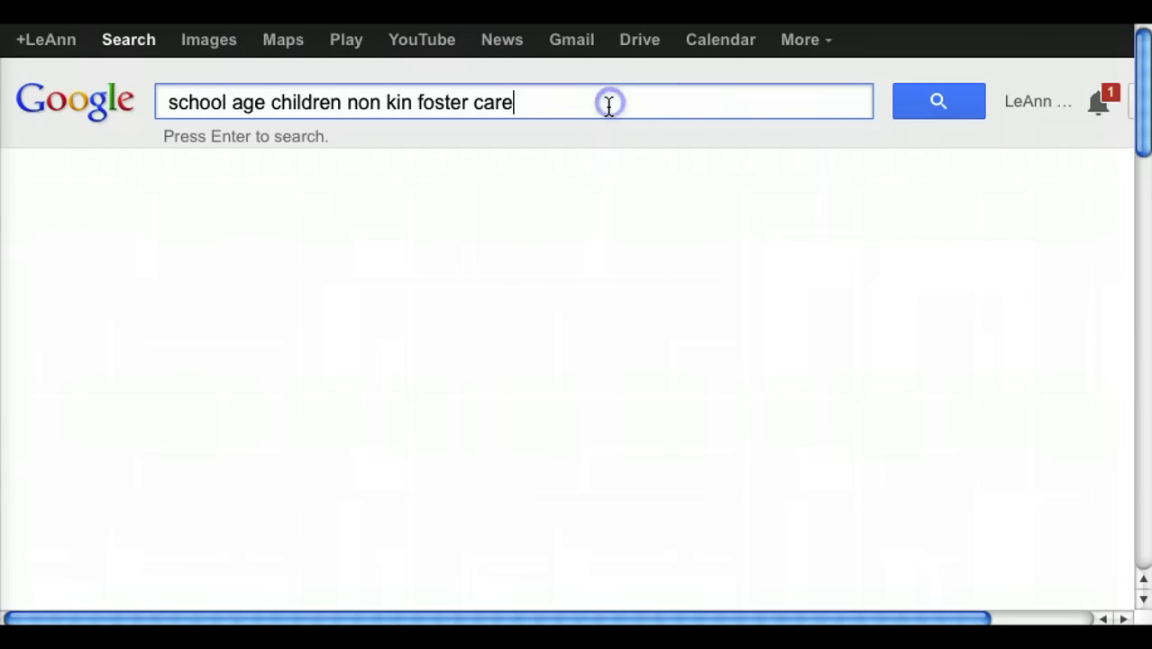
pyautogui.press('Return')
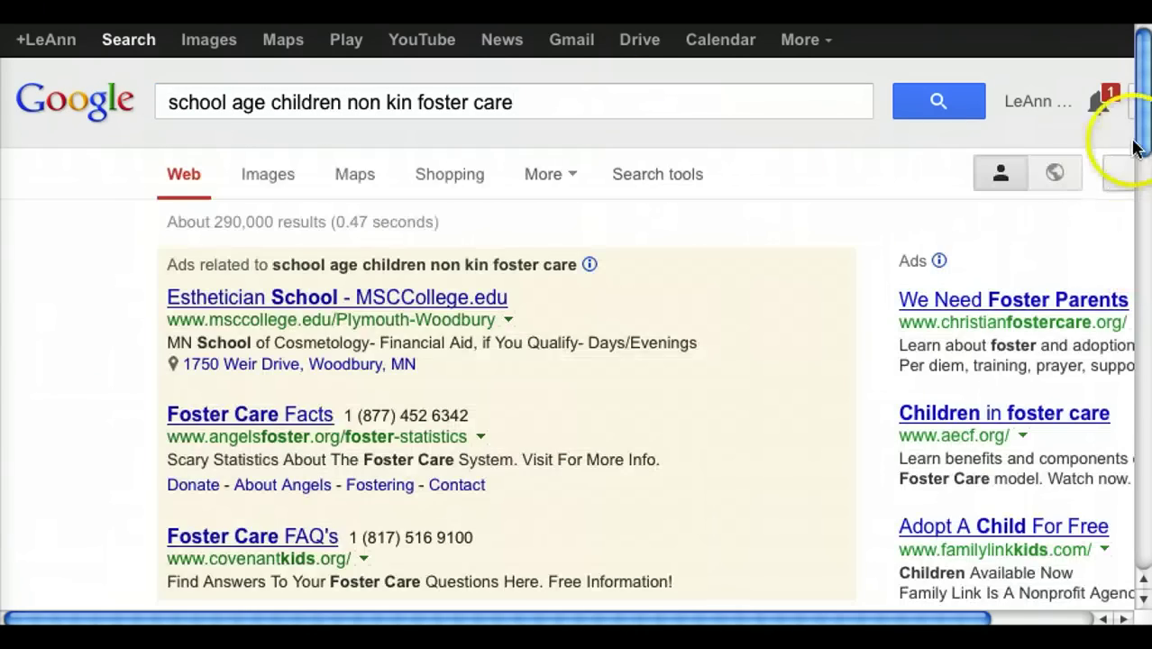
pyautogui.moveTo(1137, 148); pyautogui.dragTo(1134, 107)
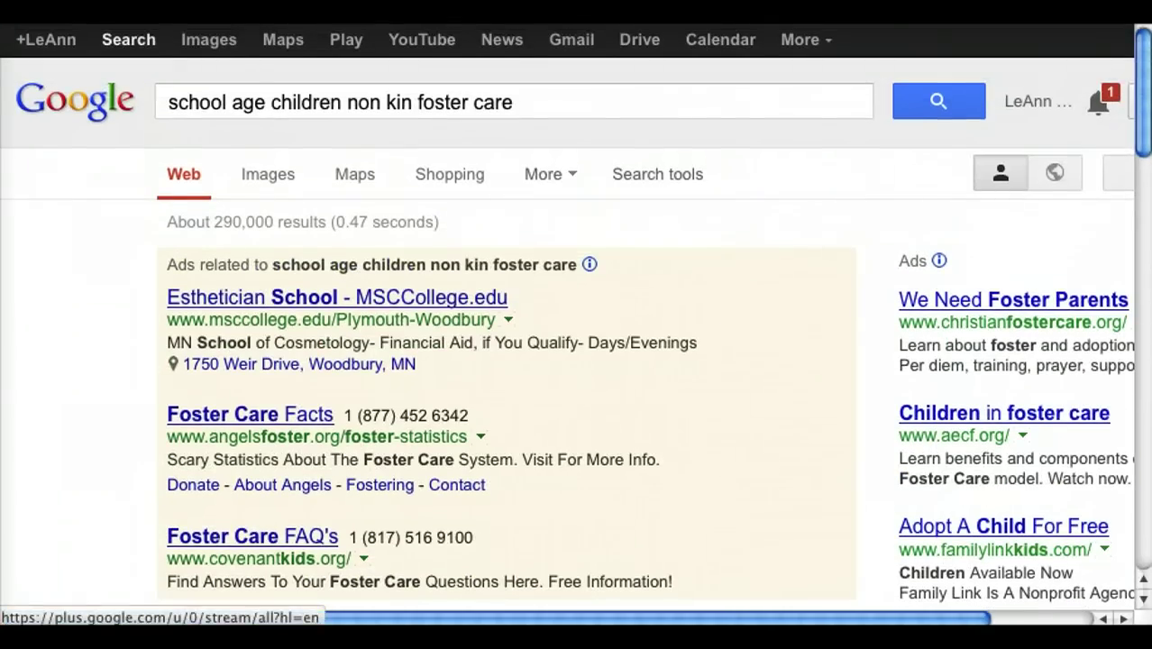
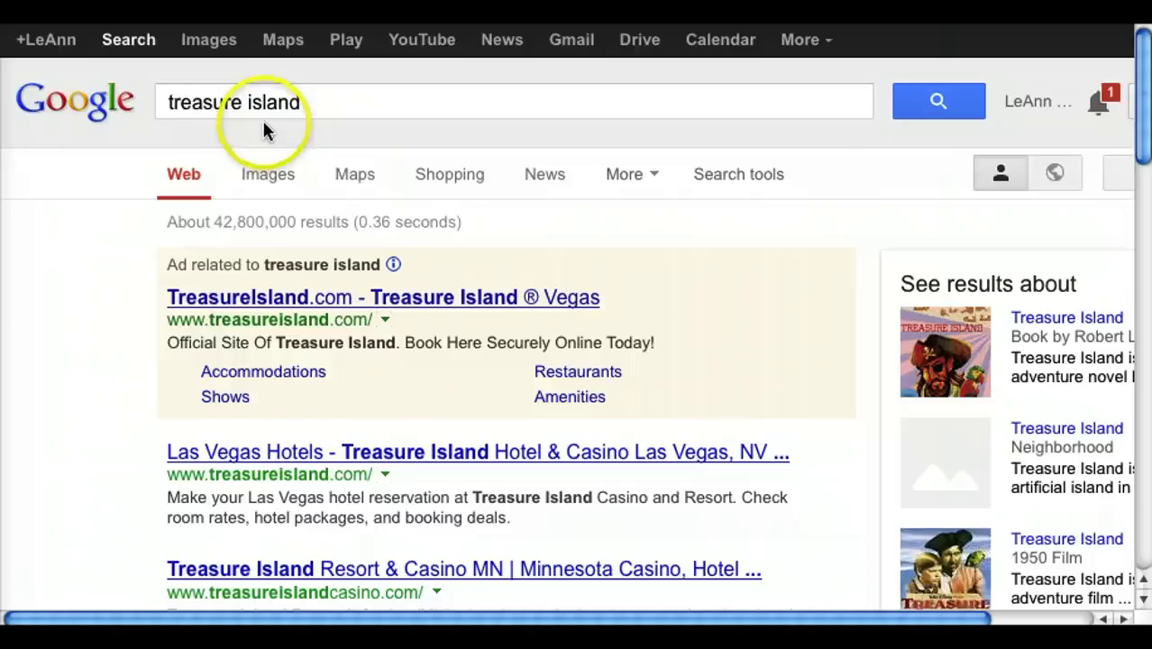
# Step: Replace the query with two exact phrases and search for "treasure island" "robert louis stevenson", keeping each phrase in quotation marks
pyautogui.click(236, 102)
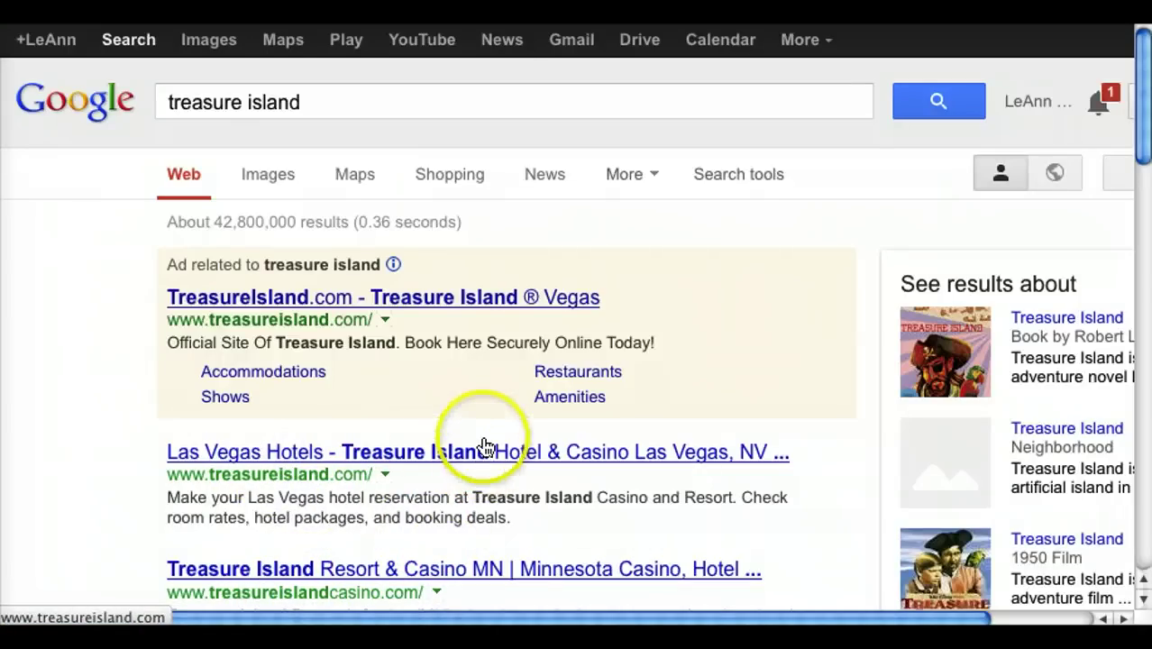
pyautogui.click(321, 103)
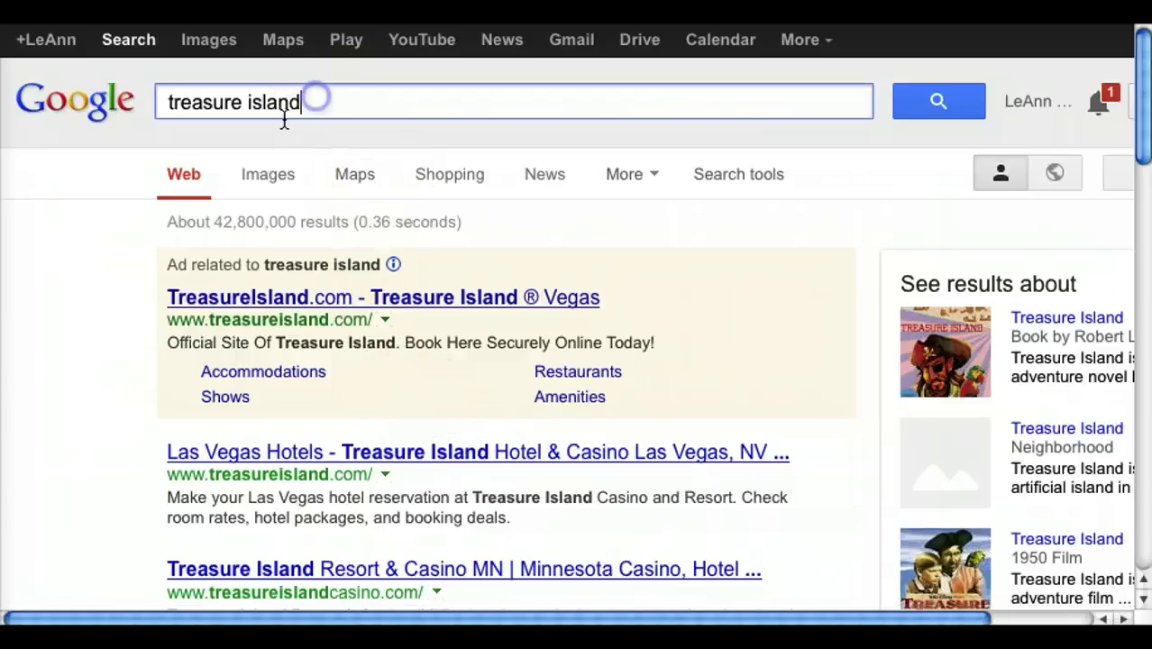
pyautogui.moveTo(305, 103); pyautogui.dragTo(84, 94)
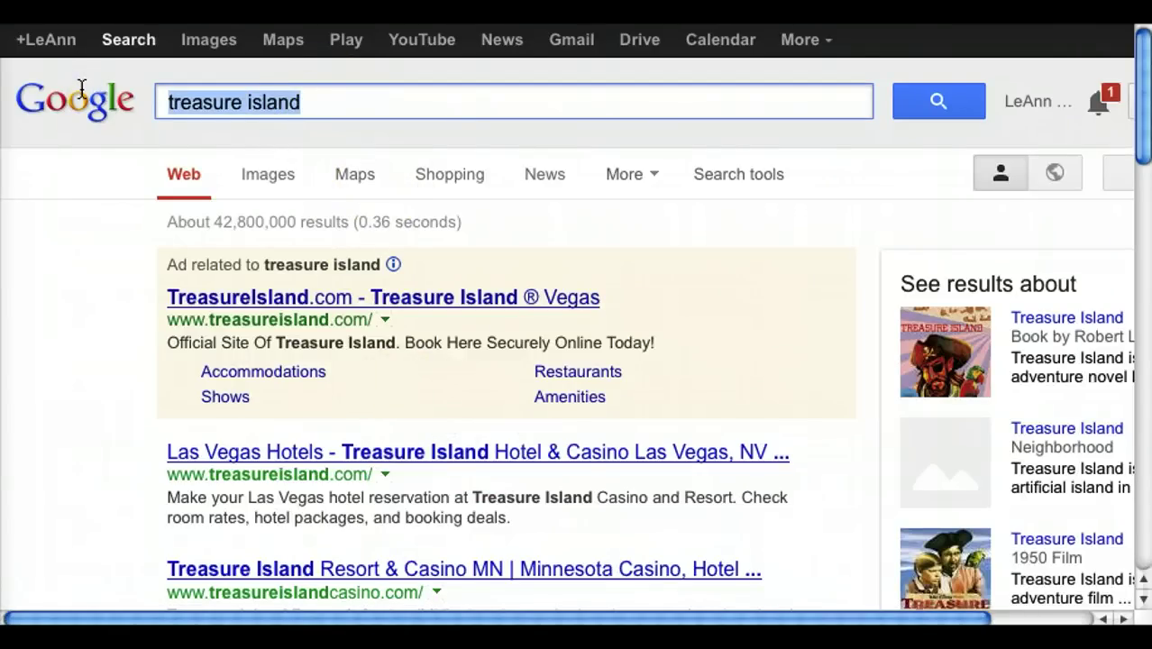
pyautogui.write('"treasu')
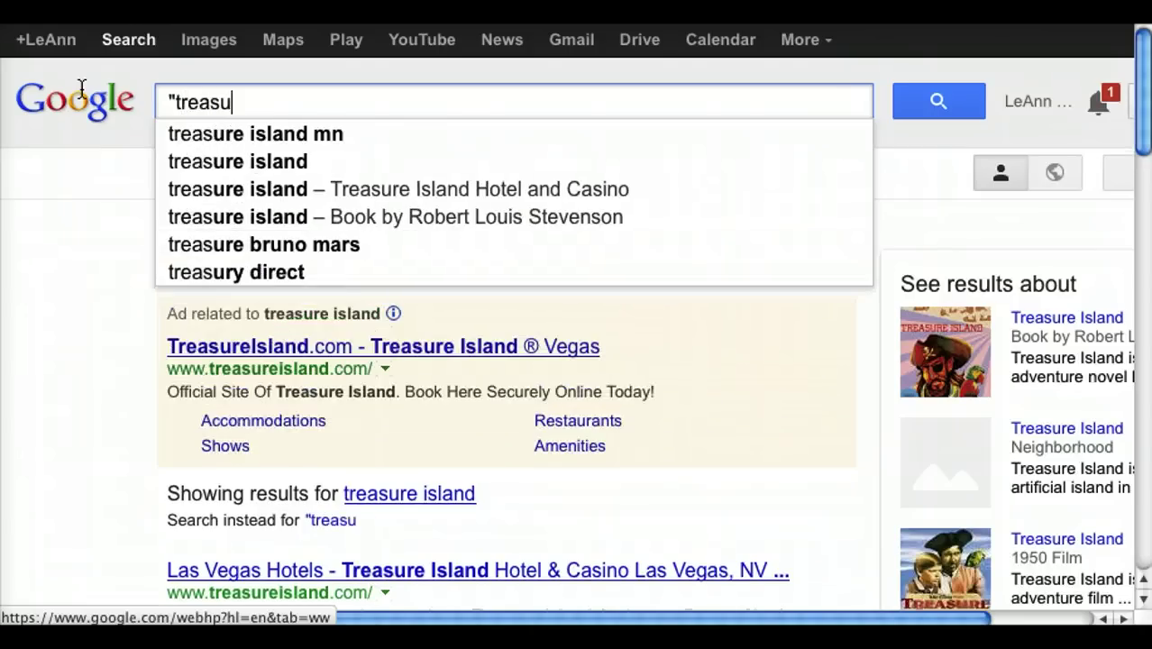
pyautogui.write('re island" ')
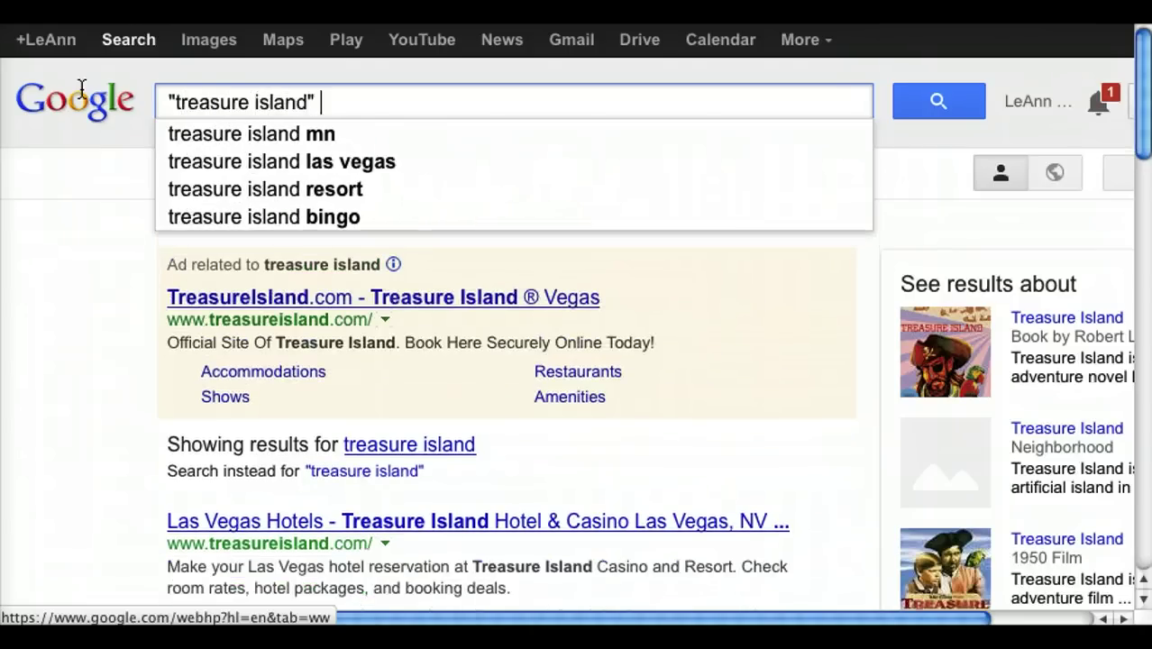
pyautogui.write('"robert')
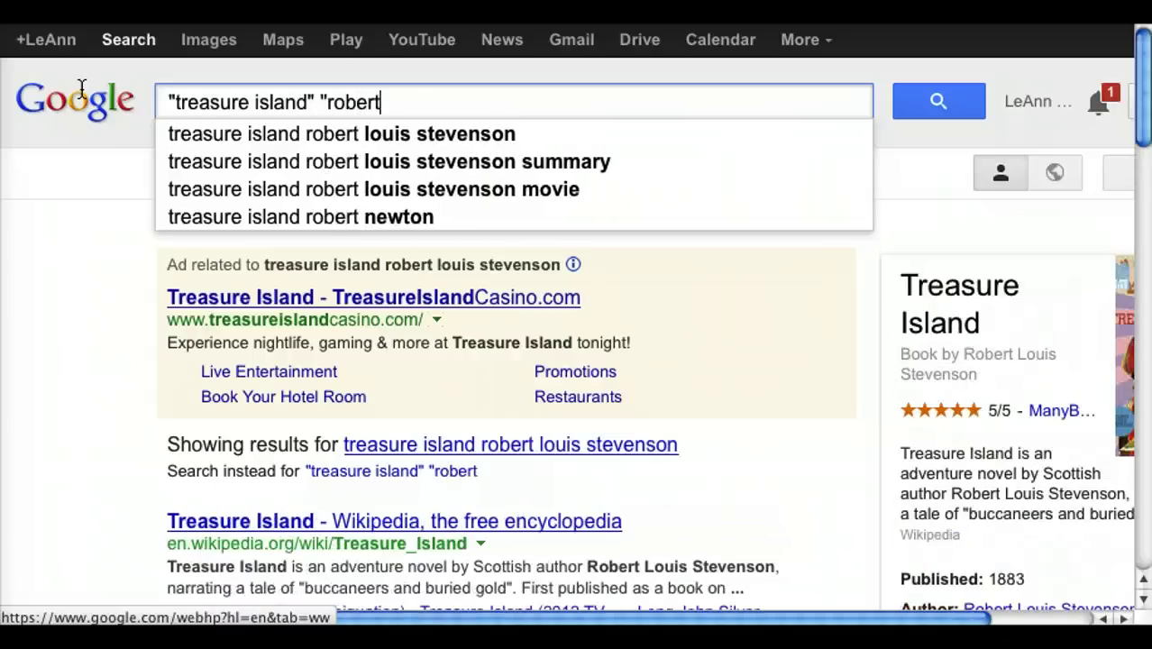
pyautogui.write(' louis st')
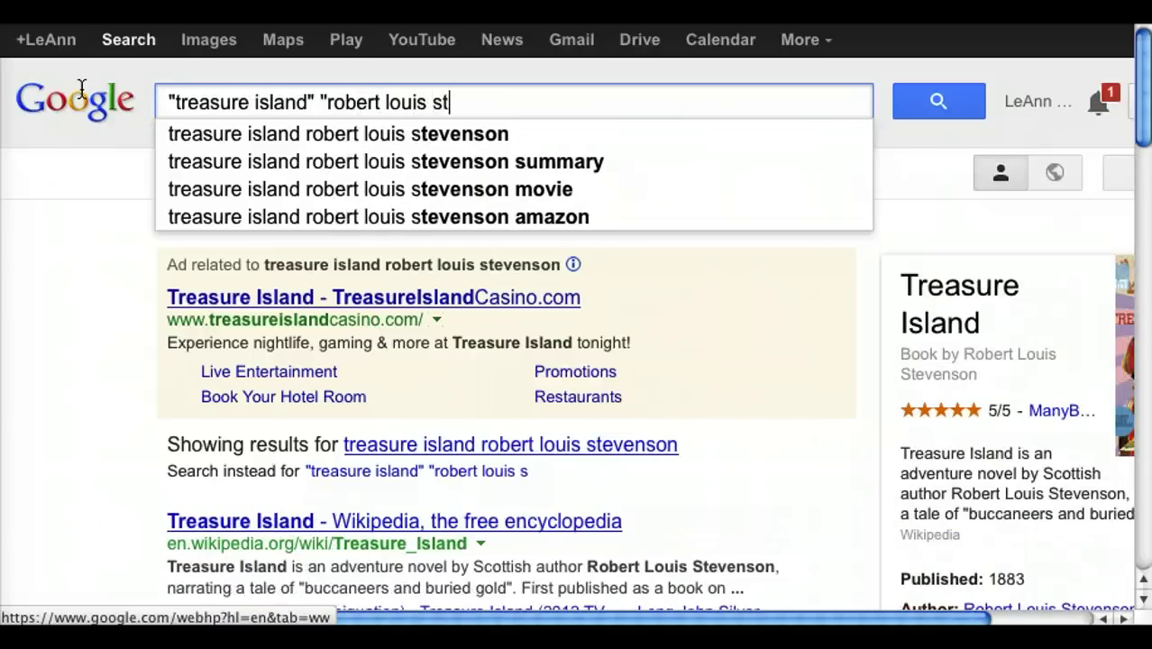
pyautogui.write('evenson"')
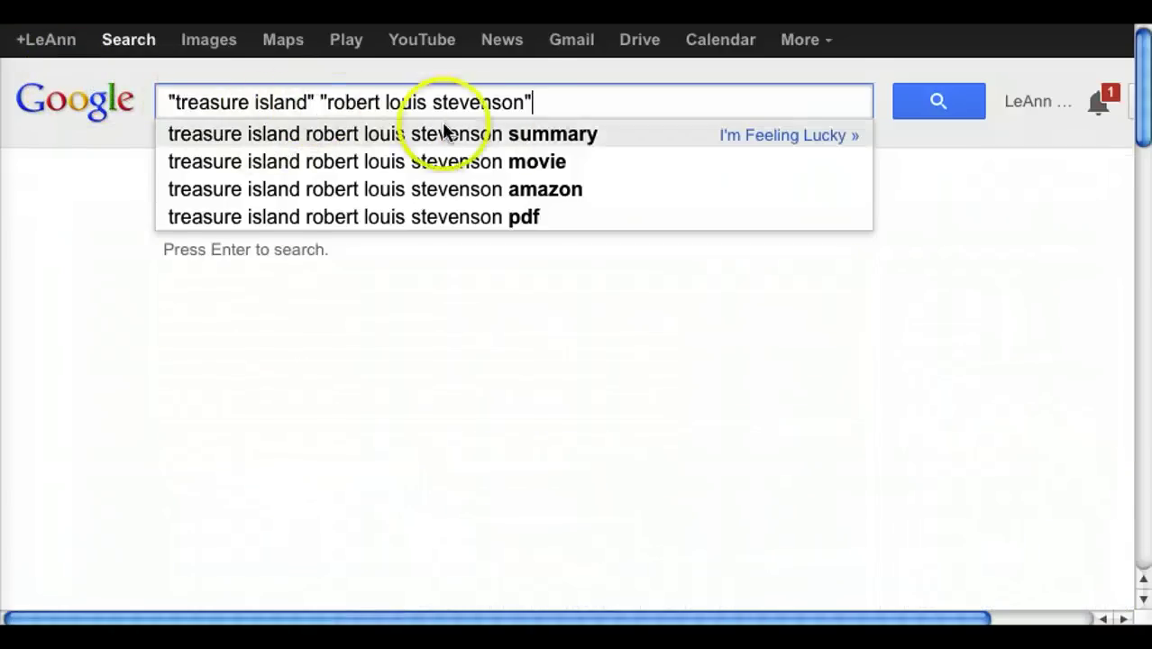
pyautogui.press('Return')
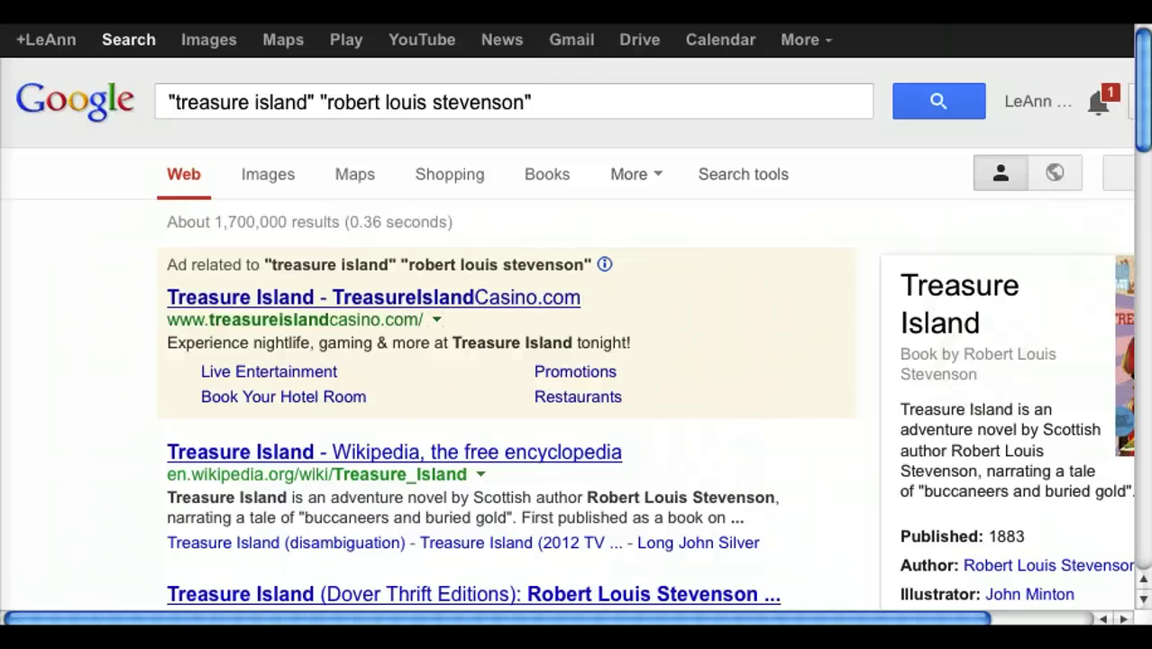
# Step: Clear the previous query and search for "dinosaur egg" fossil, with only the first two words in quotation marks
pyautogui.moveTo(1147, 87); pyautogui.dragTo(1137, 117)
pyautogui.click(584, 79)
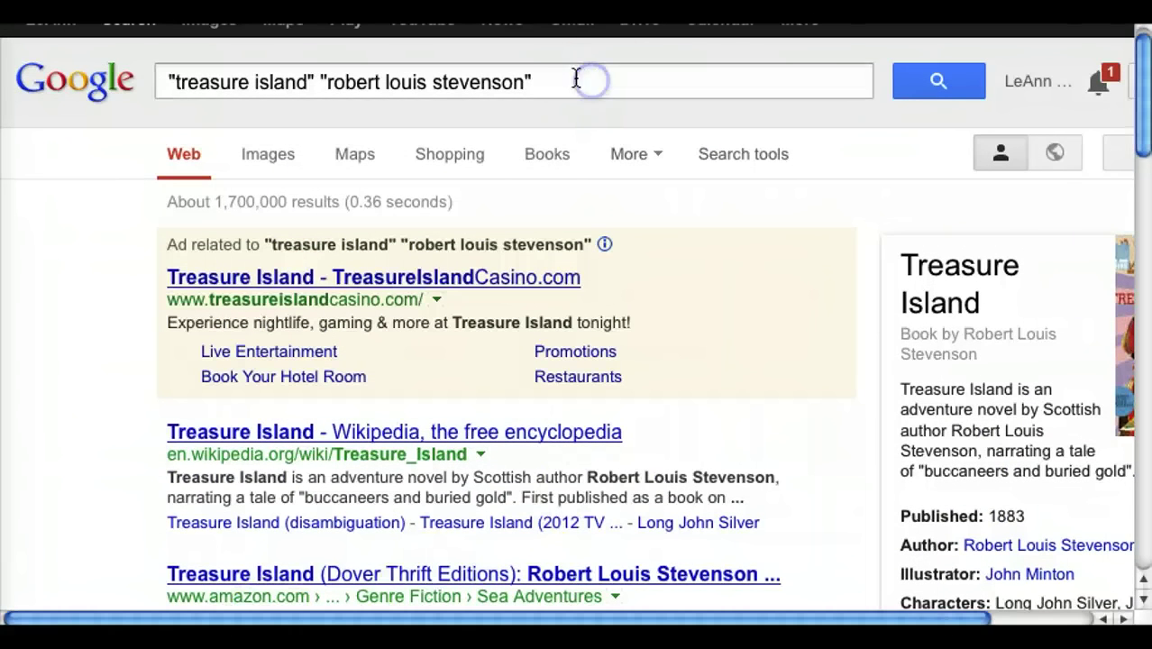
pyautogui.press('BackSpace')
pyautogui.press('BackSpace')
pyautogui.press('BackSpace')
pyautogui.press('BackSpace')
pyautogui.press('BackSpace')
pyautogui.press('BackSpace')
pyautogui.press('BackSpace')
pyautogui.press('BackSpace')
pyautogui.press('BackSpace')
pyautogui.press('BackSpace')
pyautogui.press('BackSpace')
pyautogui.press('BackSpace')
pyautogui.press('BackSpace')
pyautogui.press('BackSpace')
pyautogui.press('BackSpace')
pyautogui.press('BackSpace')
pyautogui.press('BackSpace')
pyautogui.press('BackSpace')
pyautogui.press('BackSpace')
pyautogui.press('BackSpace')
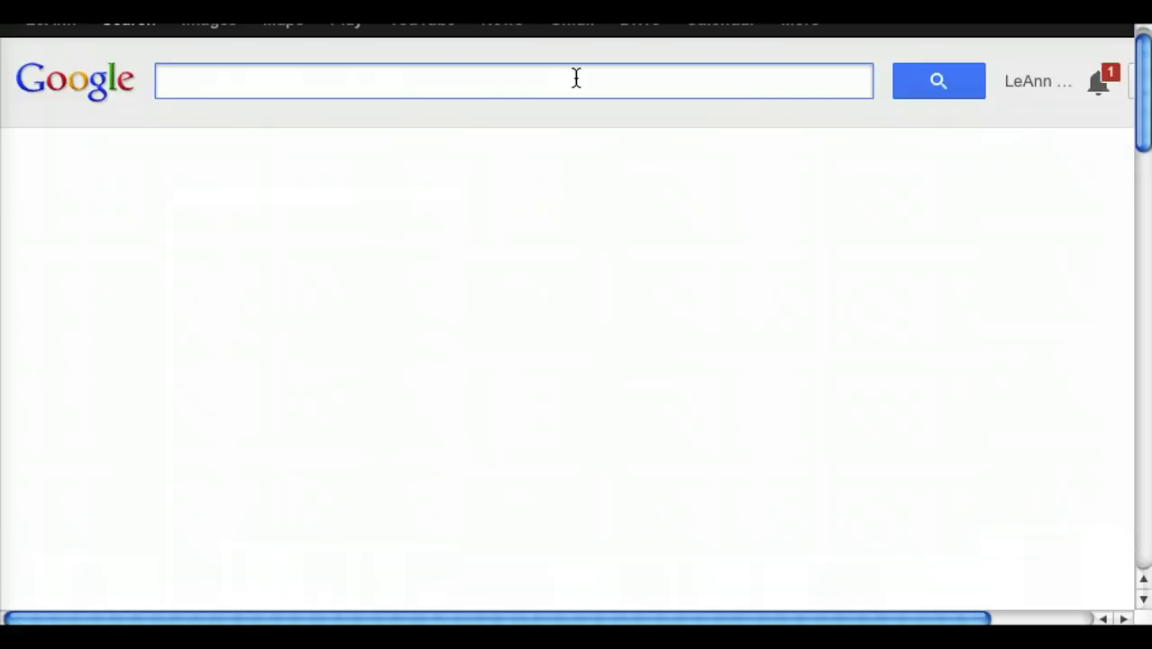
pyautogui.write('"dinosaur')
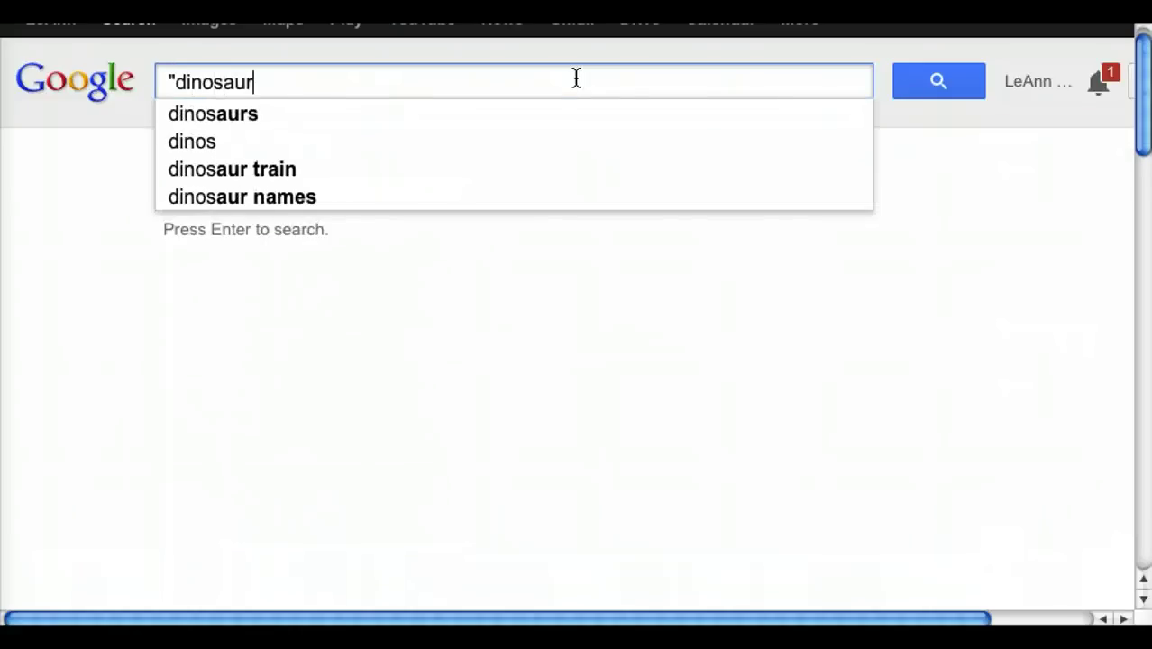
pyautogui.write(' egg" fossil')
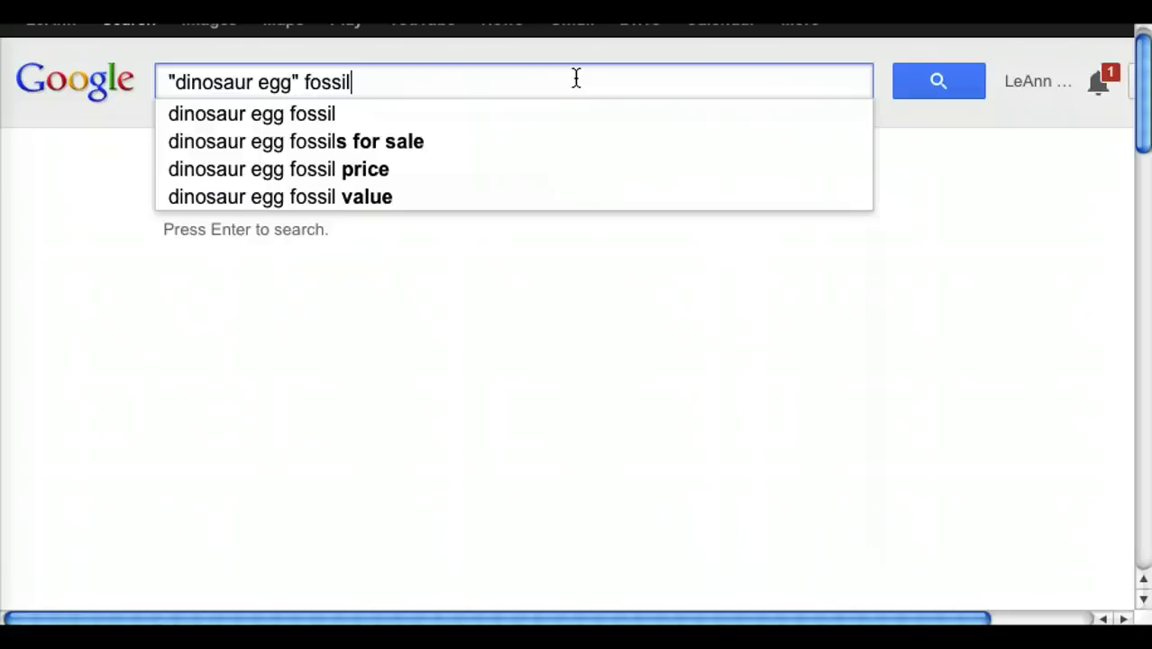
pyautogui.press('Return')
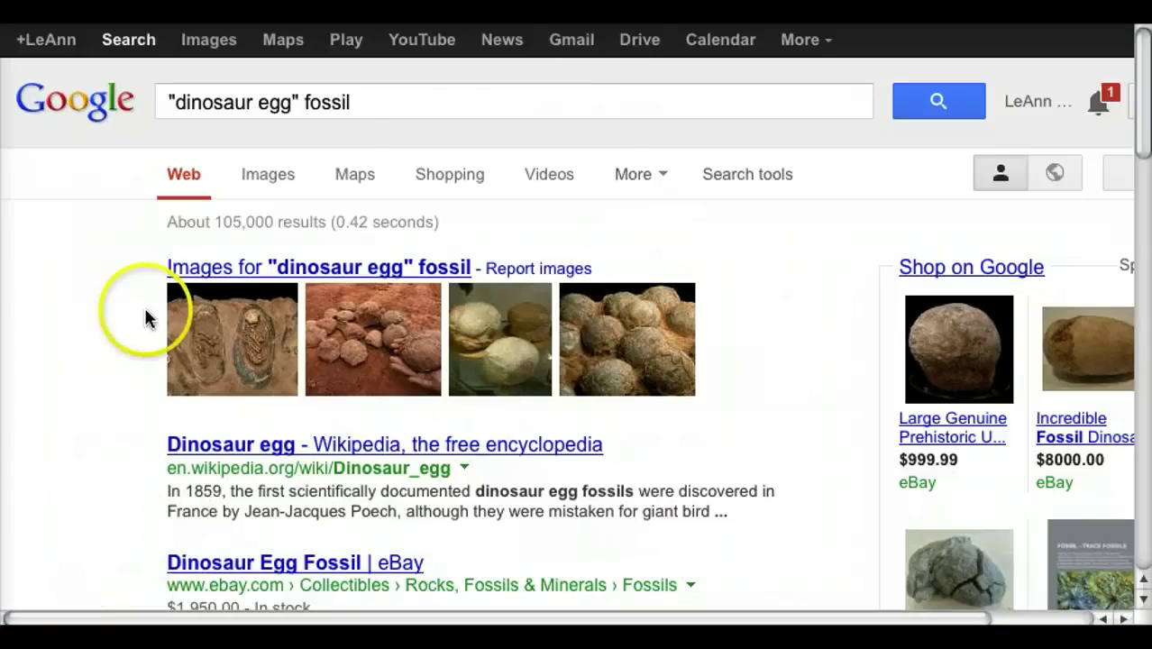
# Step: Search for the exact phrase "treasure island" while excluding casino and resort, using the query "treasure island" -casino -resort
pyautogui.tripleClick(364, 102)
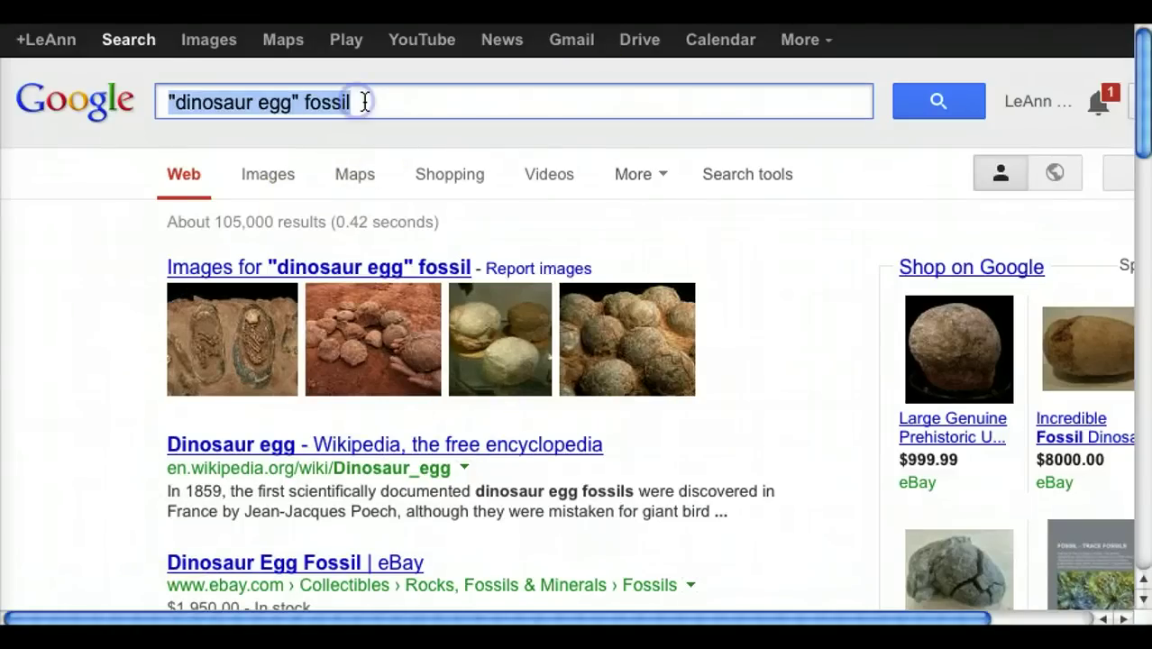
pyautogui.press('BackSpace')
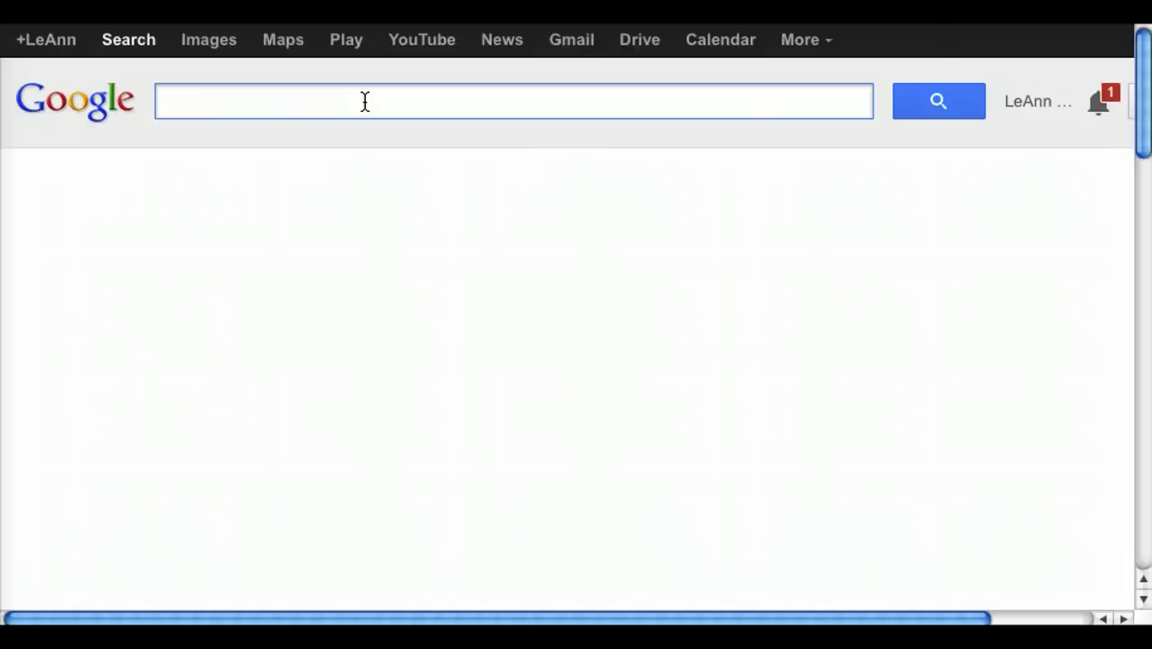
pyautogui.write('treasure ')
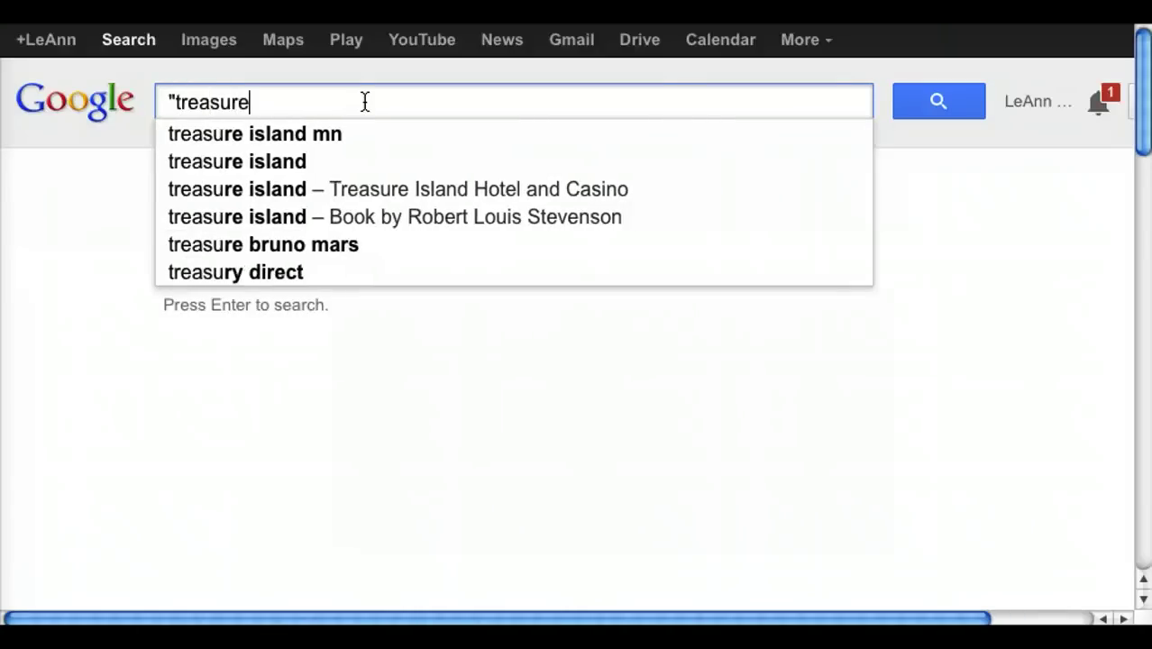
pyautogui.write('island"')
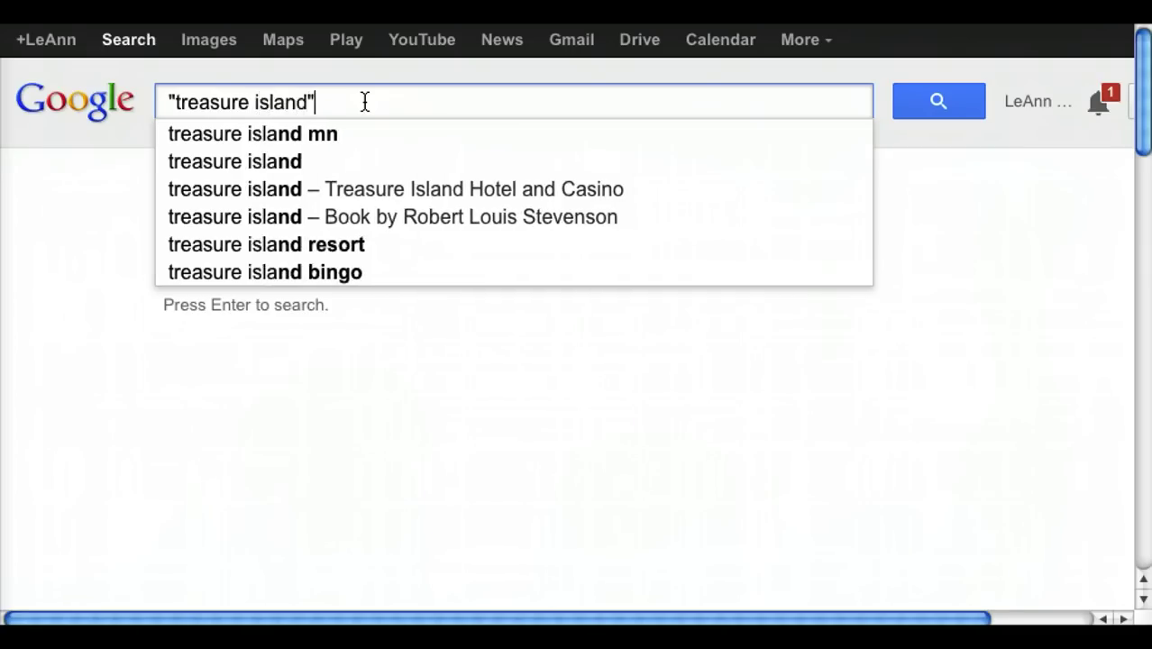
pyautogui.write(' -casi')
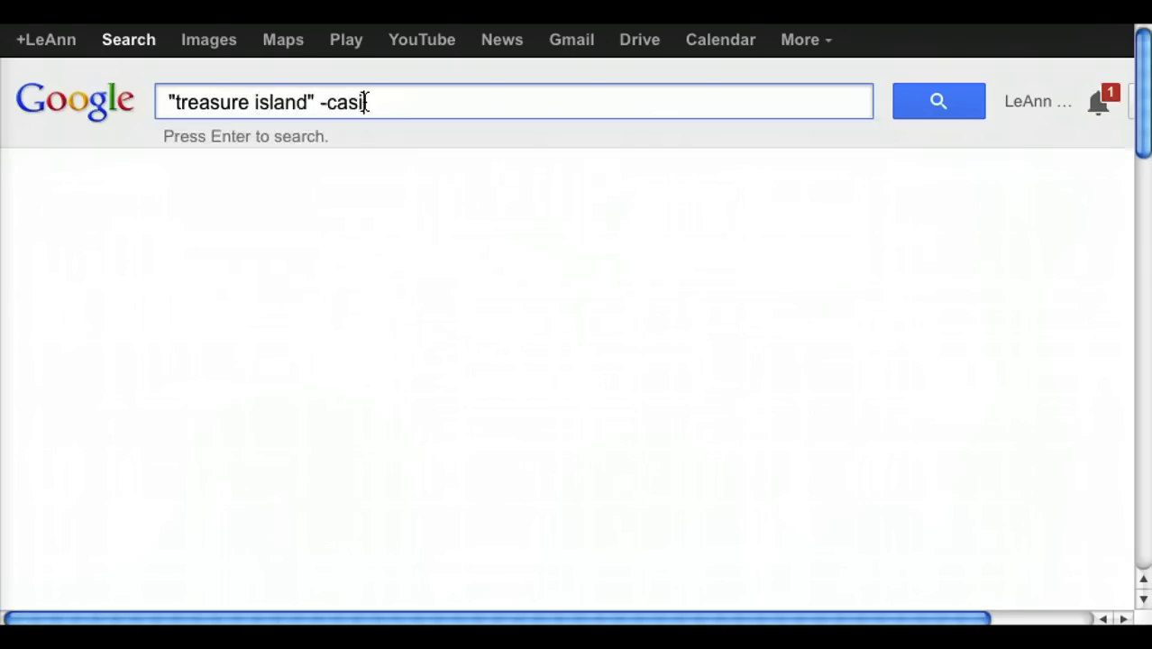
pyautogui.write('no -resort')
pyautogui.press('Return')
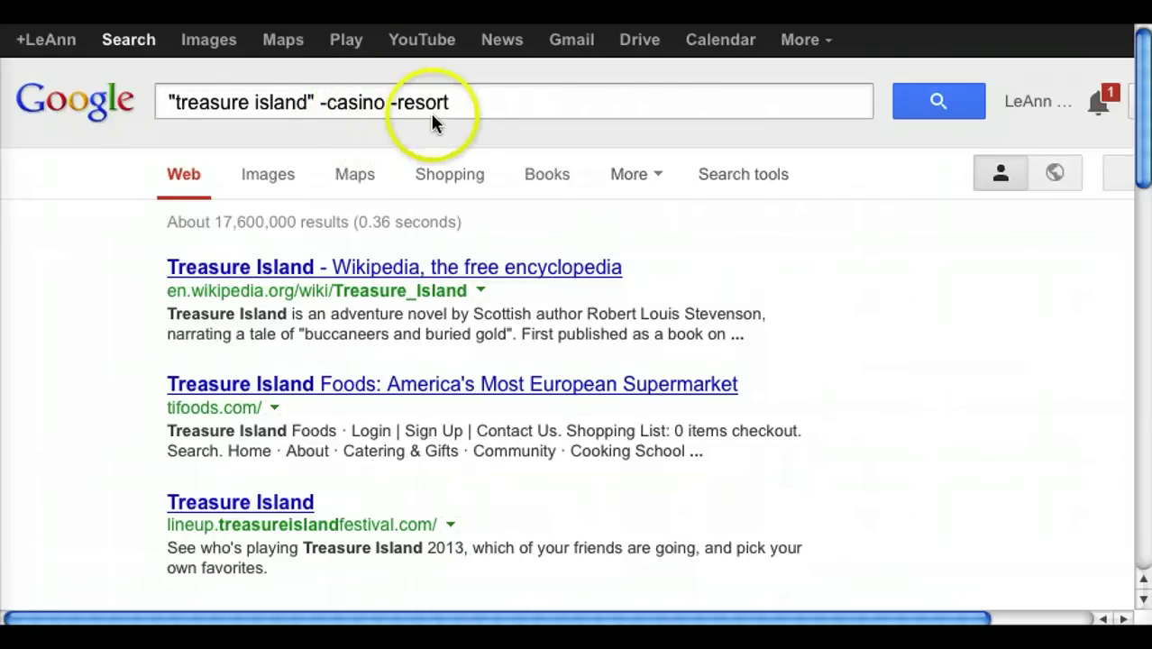
# Step: Replace the query with "abraham lincoln" -vampire -zombie, keeping the name in quotation marks, and run the search
pyautogui.moveTo(458, 103); pyautogui.dragTo(53, 112)
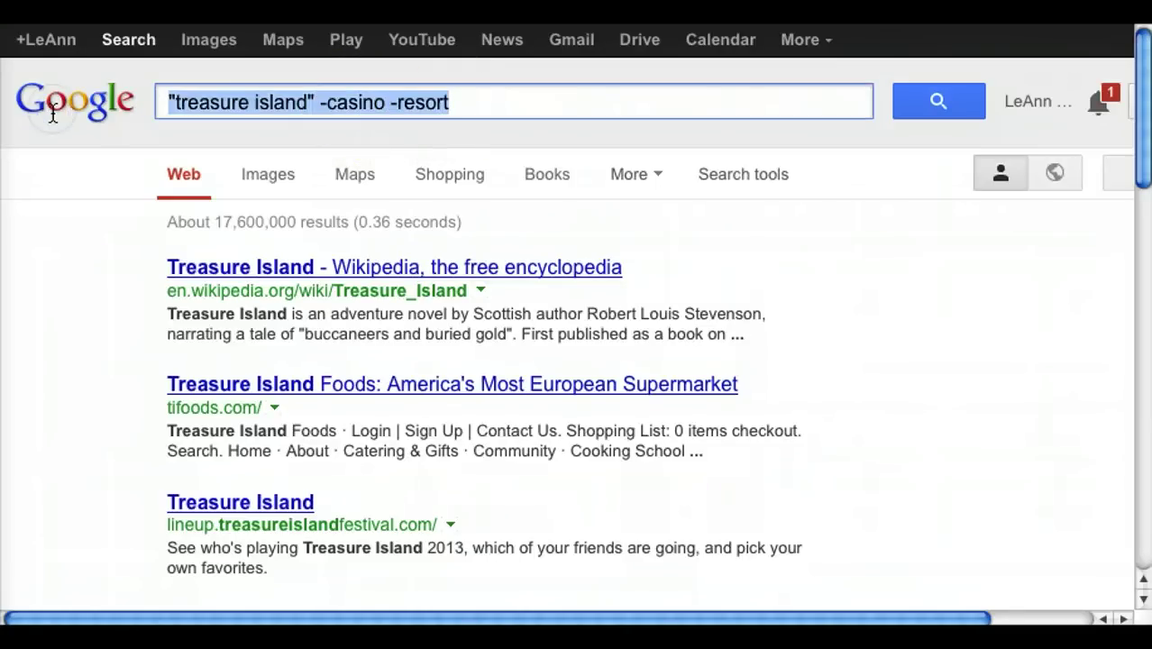
pyautogui.write('"arah')
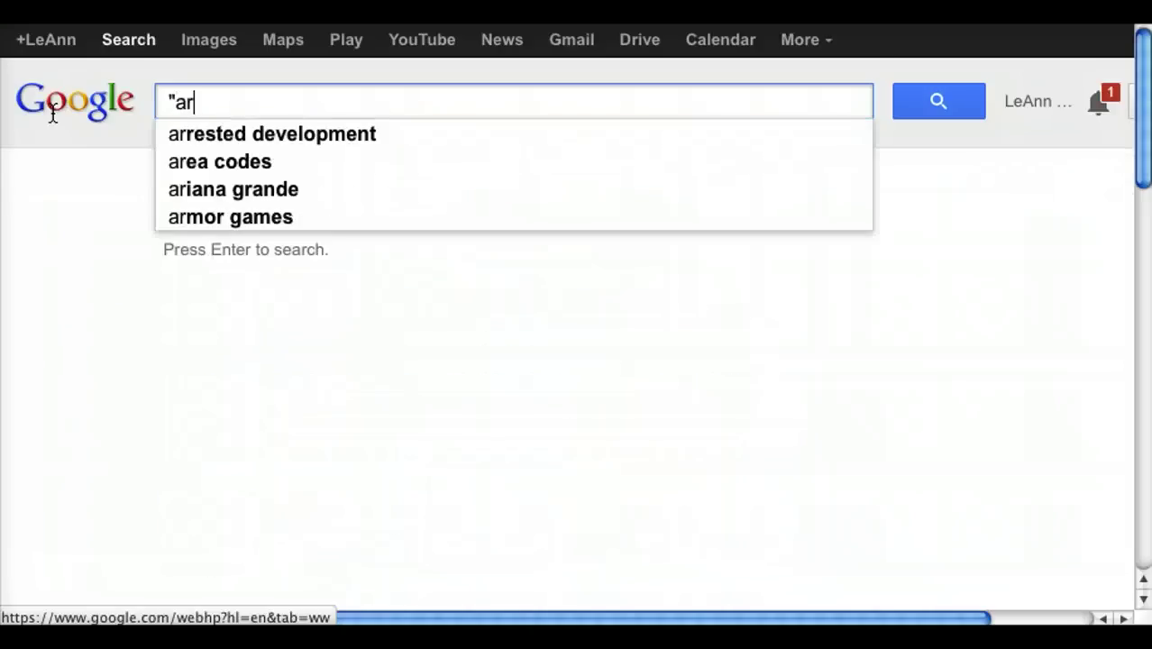
pyautogui.press('BackSpace')
pyautogui.press('BackSpace')
pyautogui.press('BackSpace')
pyautogui.write('b')
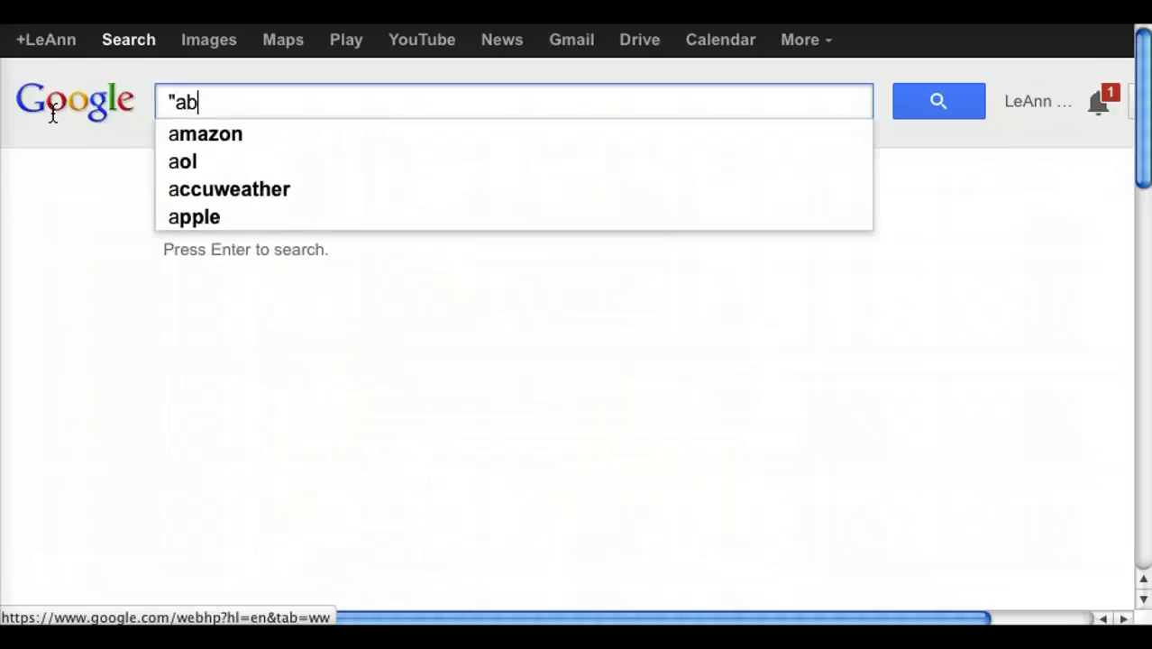
pyautogui.write('raham lincoln')
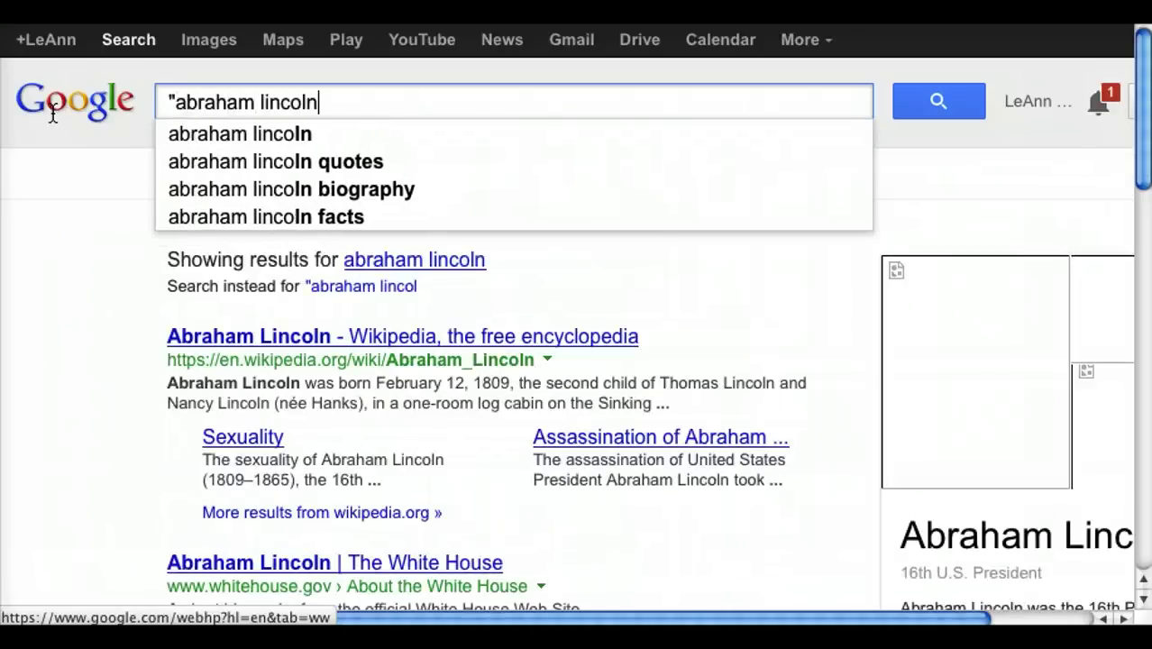
pyautogui.write('" -')
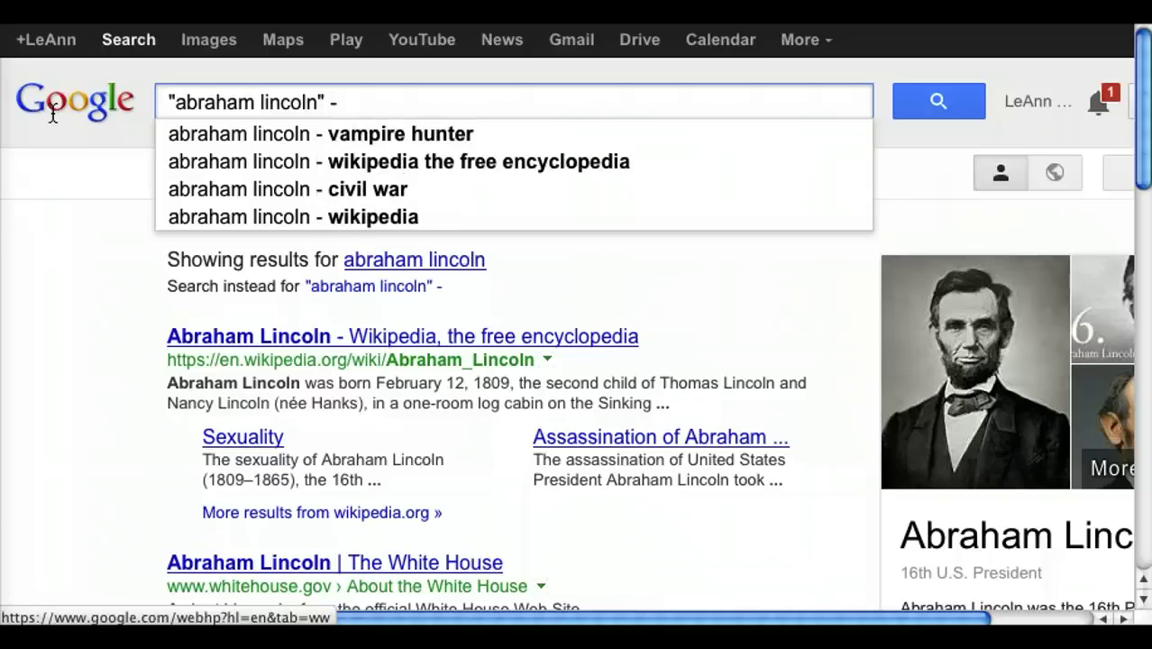
pyautogui.write('vampire ')
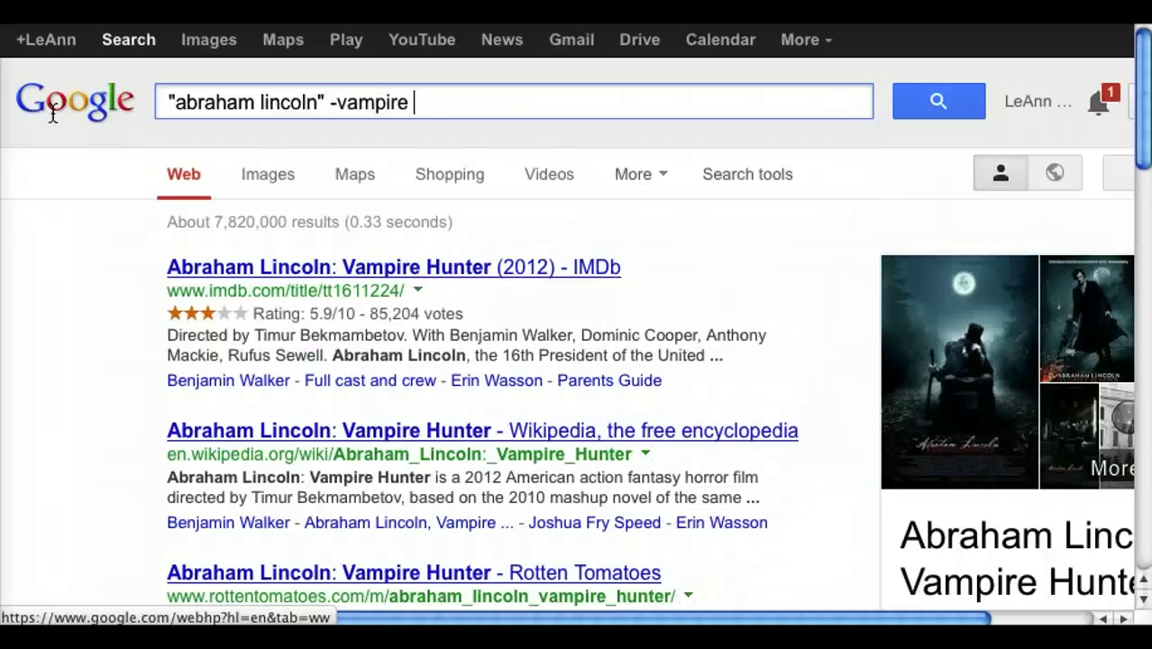
pyautogui.write('-zombie')
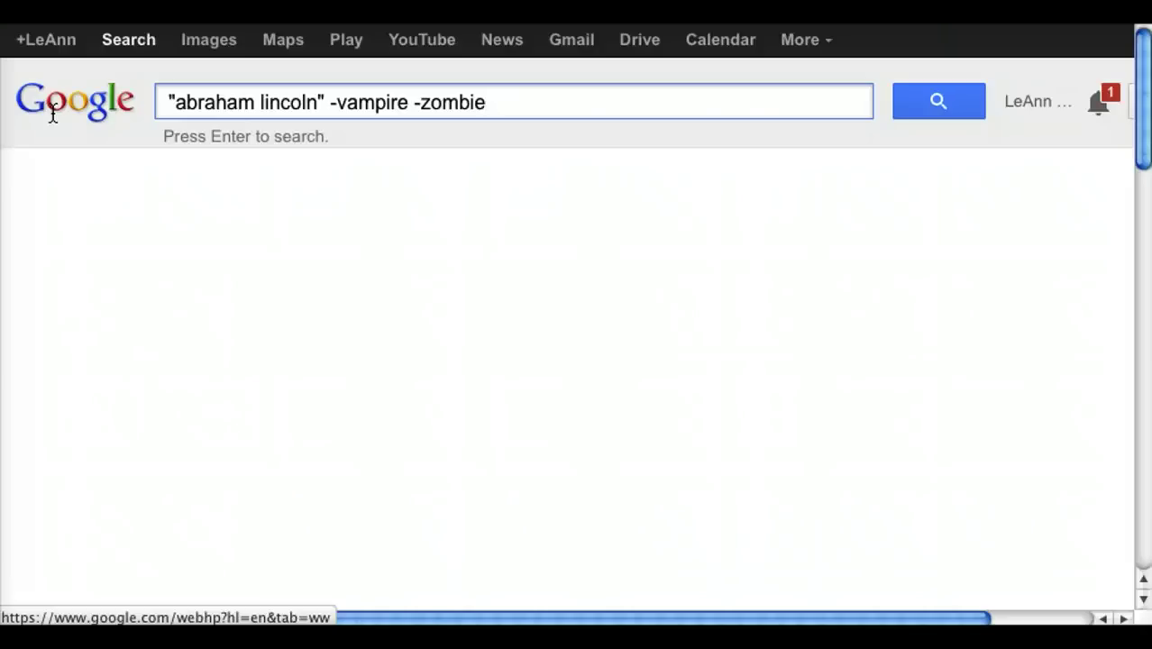
pyautogui.press('Return')
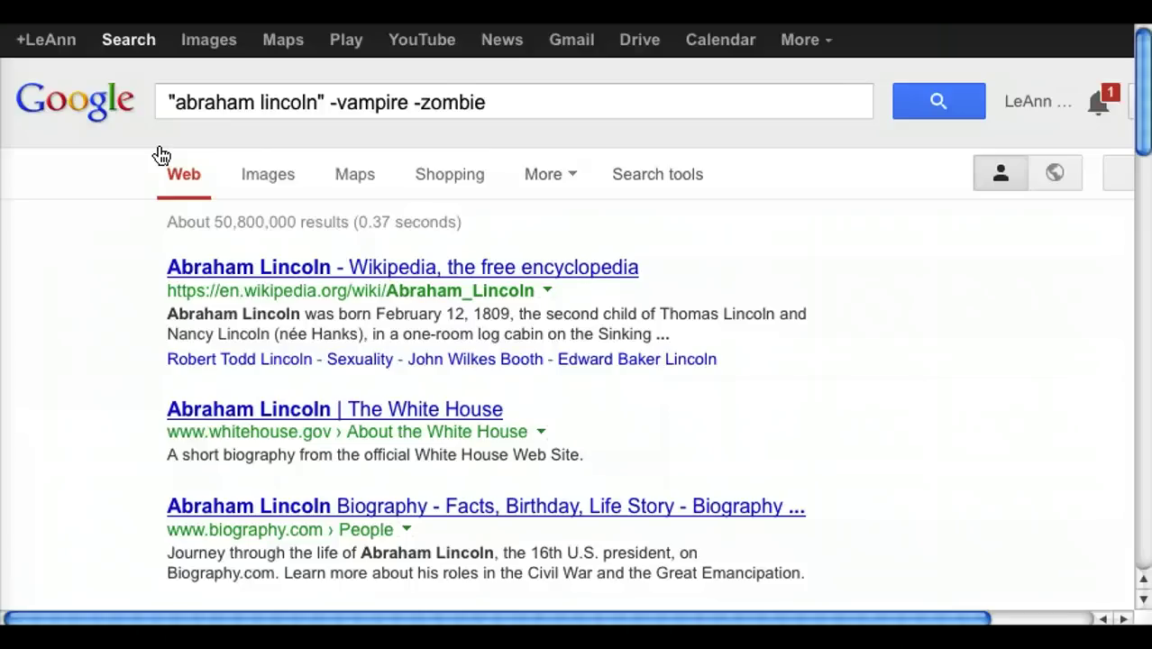
pyautogui.click(127, 280)
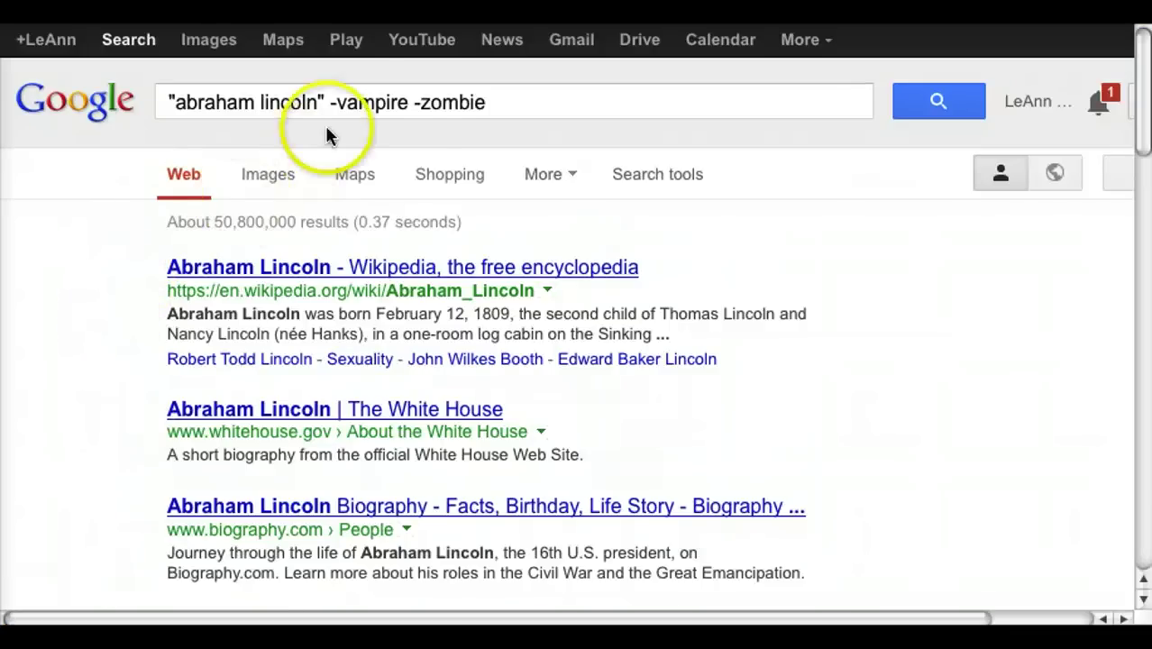
# Step: Replace the query with bass fish -instrument -music -shoes and run the search, excluding those three words
pyautogui.click(431, 102)
pyautogui.moveTo(492, 106); pyautogui.dragTo(134, 113)
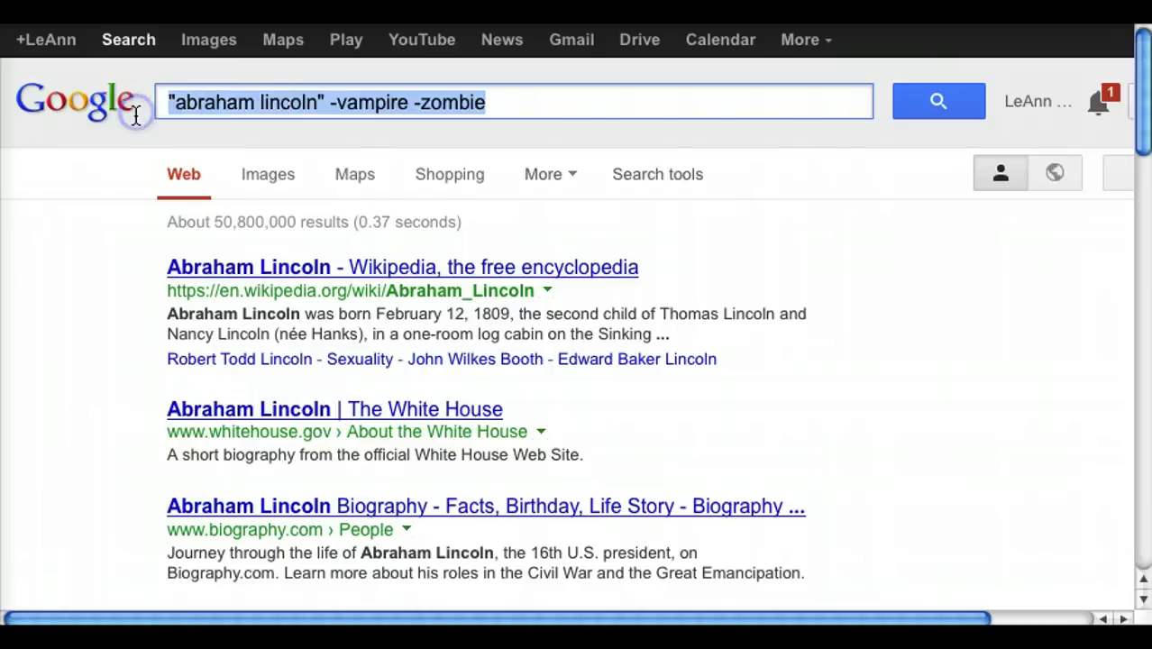
pyautogui.write('bass fi')
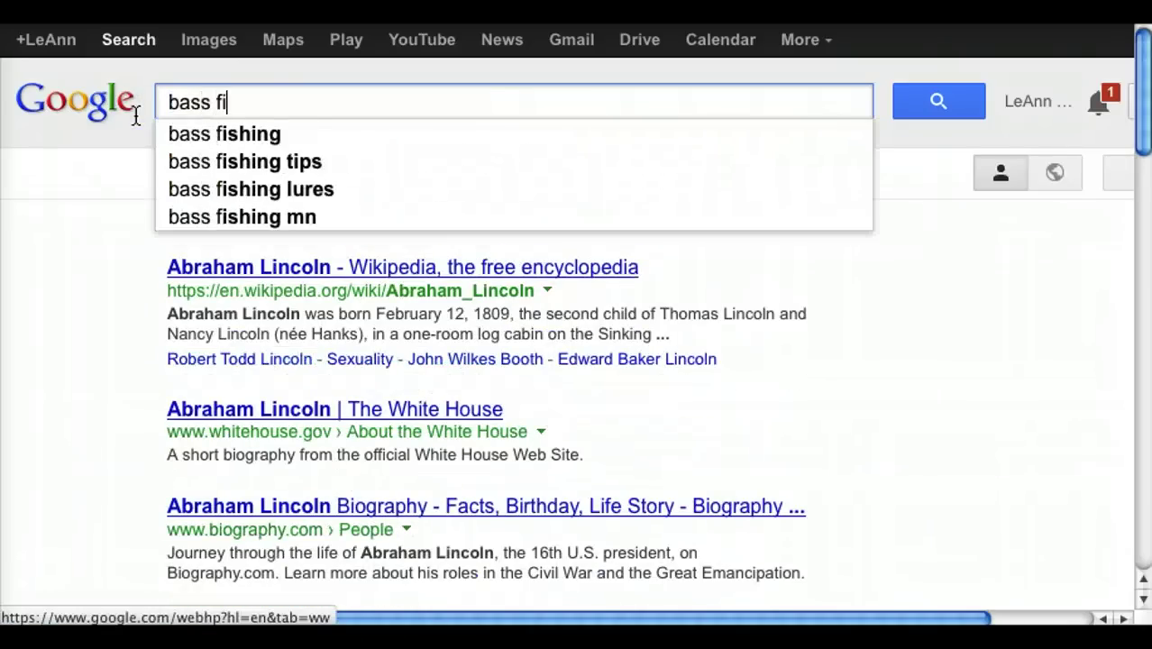
pyautogui.write('sh -')
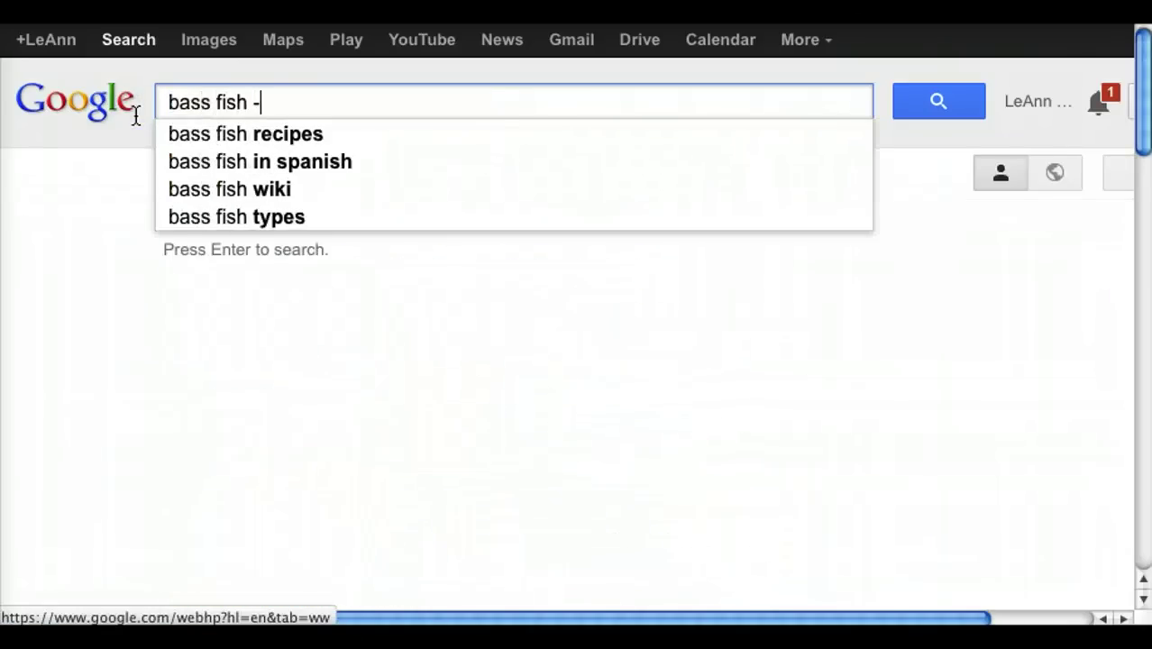
pyautogui.write('instru')
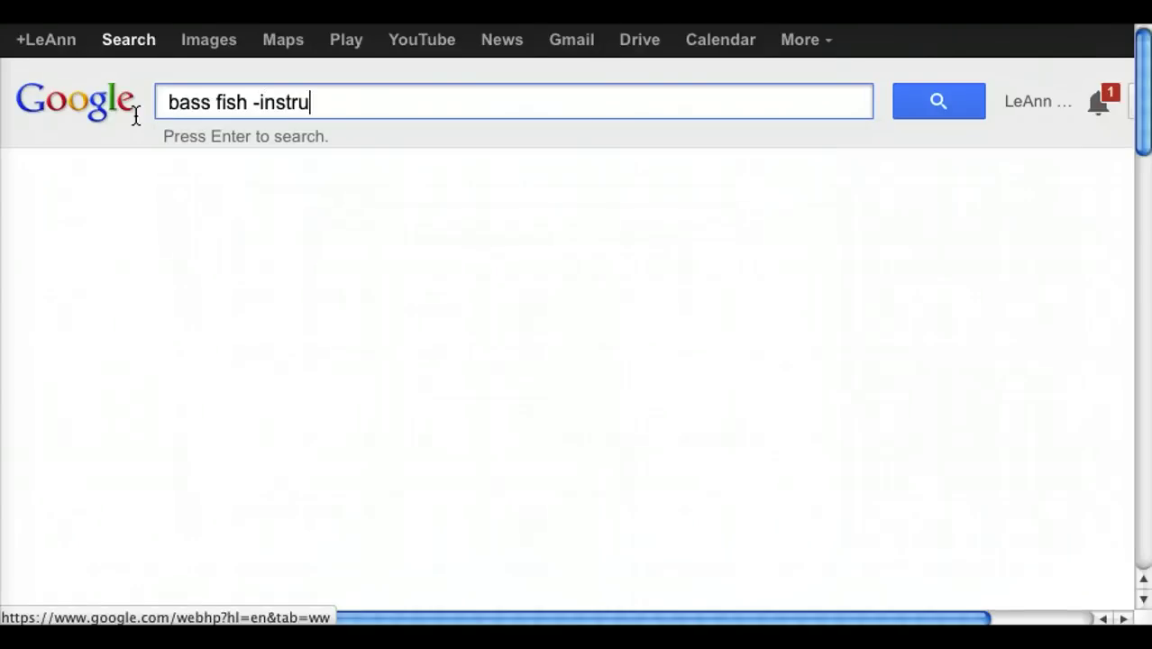
pyautogui.write('ment -music')
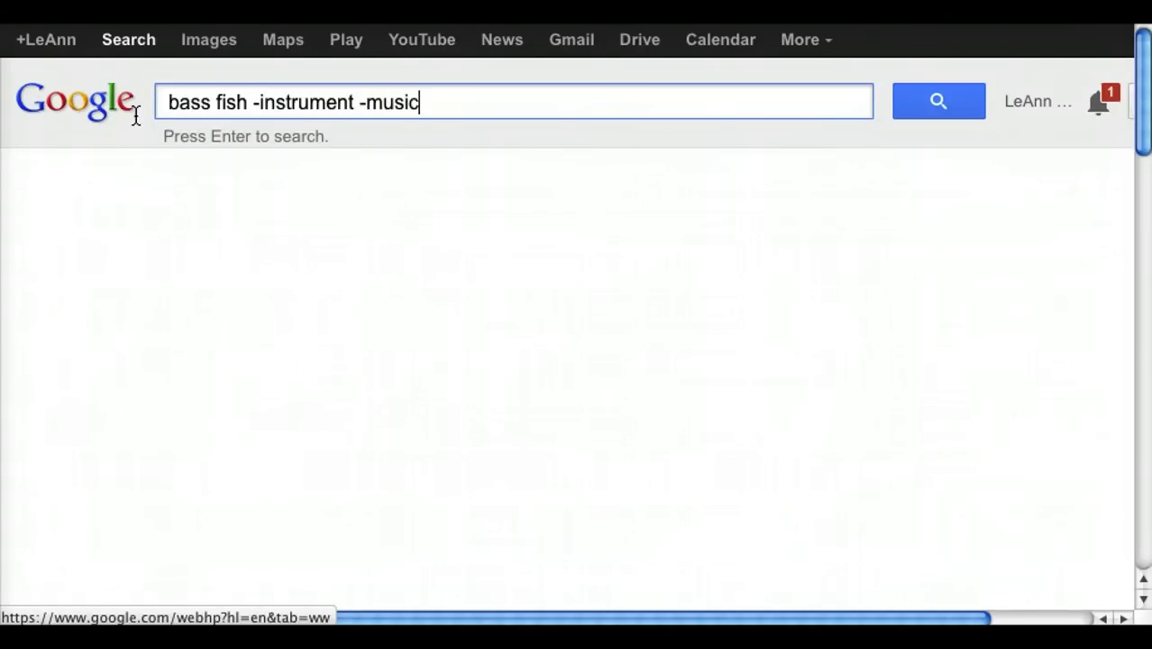
pyautogui.write(' -show')
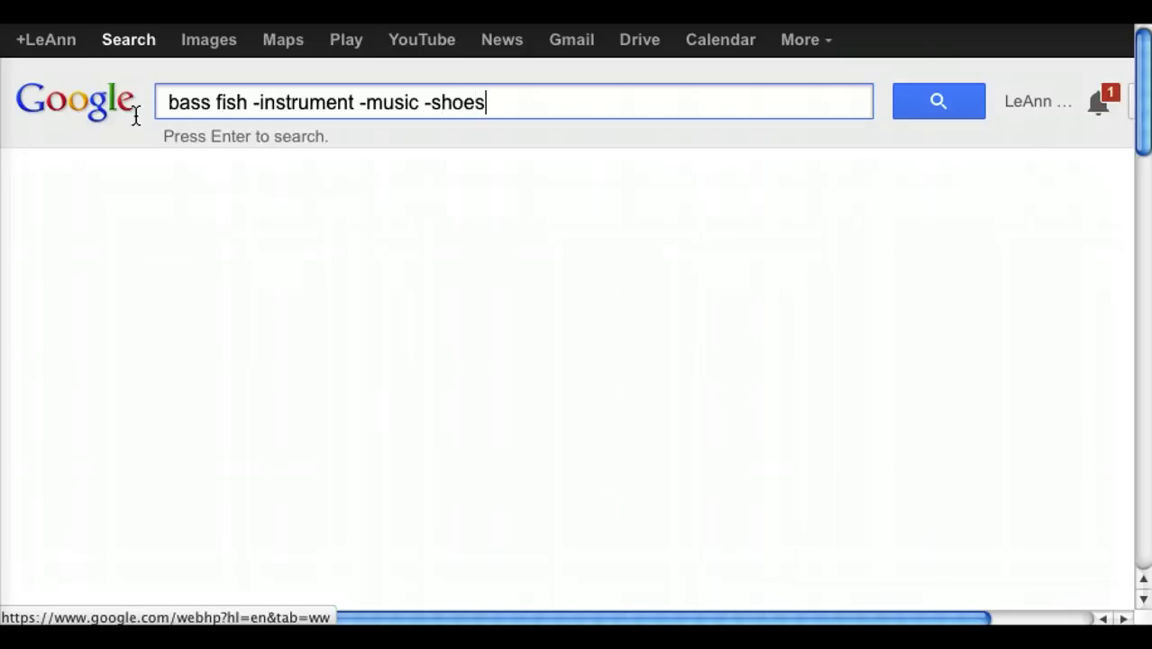
pyautogui.press('Return')
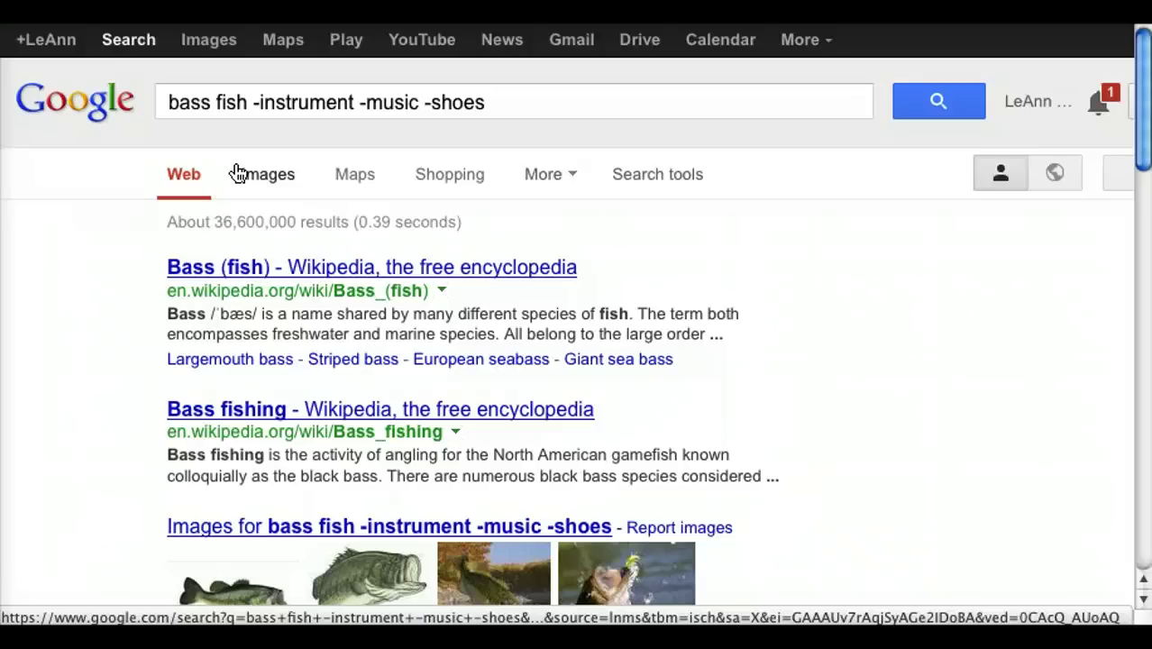
pyautogui.click(113, 458)
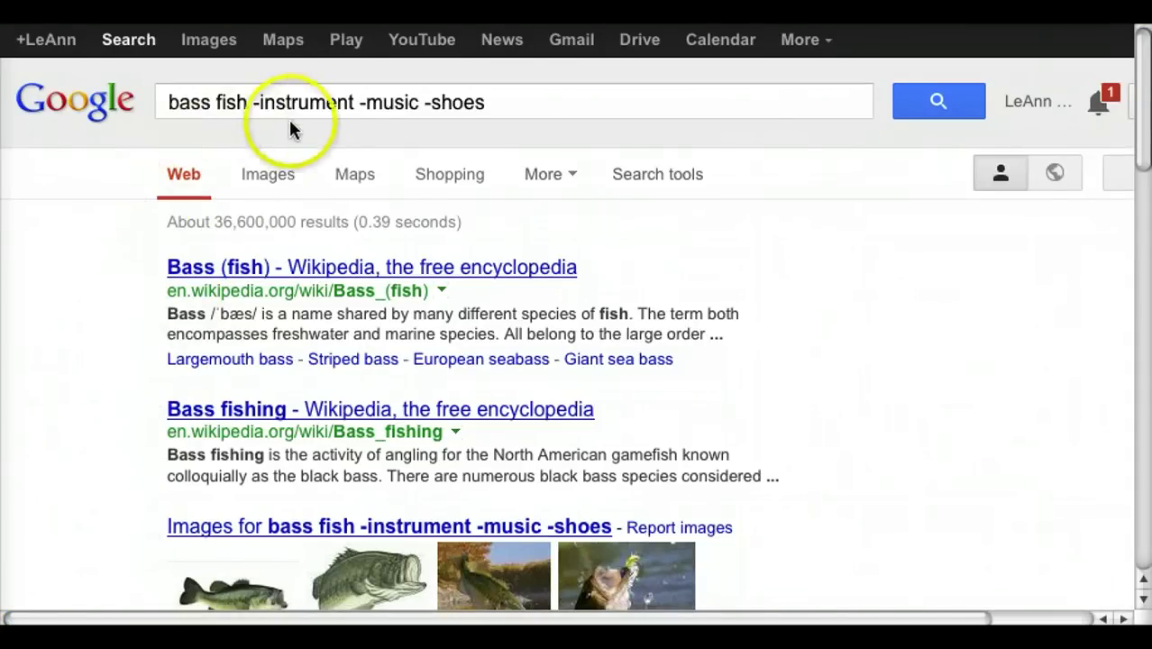
# Step: Clear the previous query and search for legislation guns OR firearms, with OR in capitals between the two synonyms
pyautogui.moveTo(501, 102); pyautogui.dragTo(101, 97)
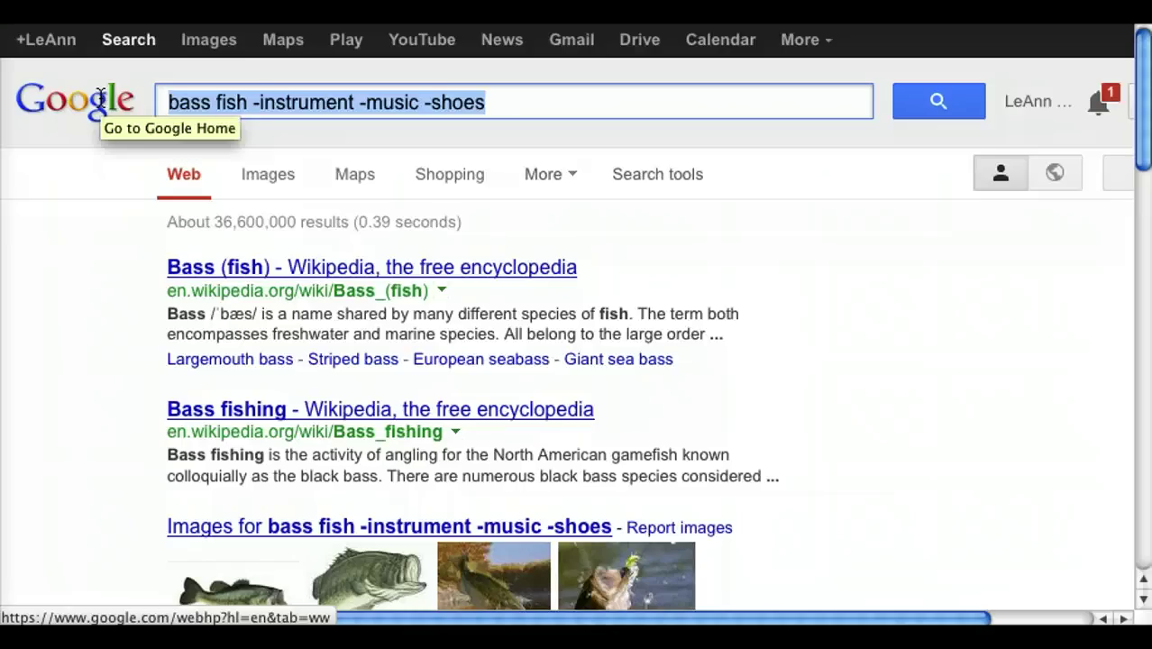
pyautogui.write('legs')
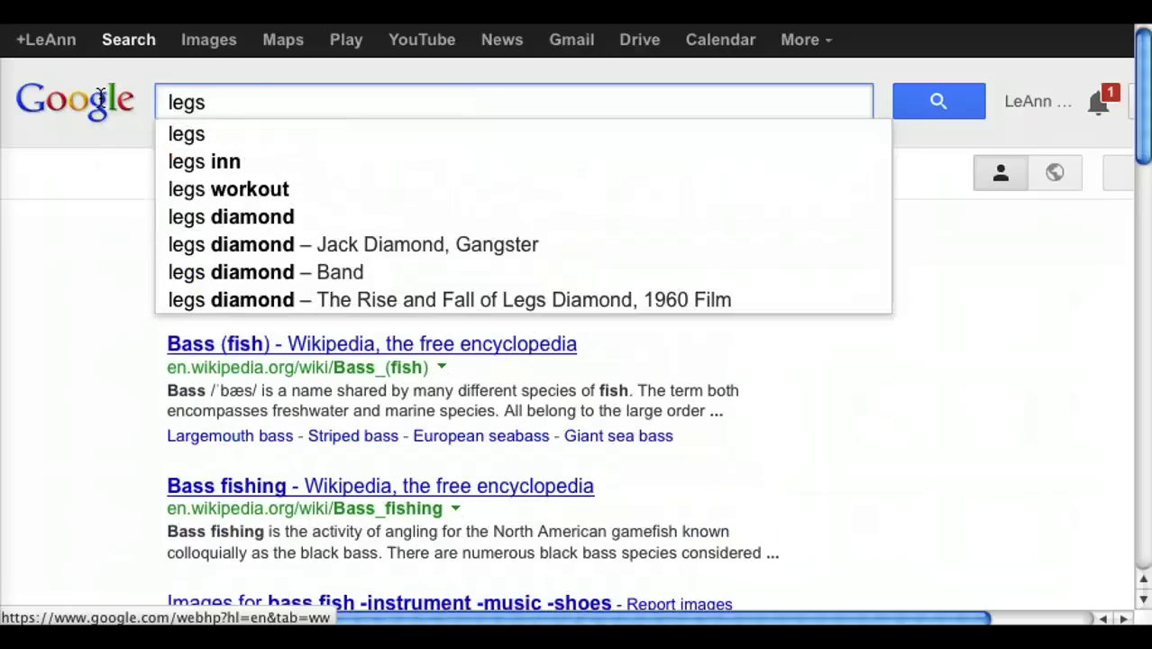
pyautogui.press('BackSpace')
pyautogui.write('is')
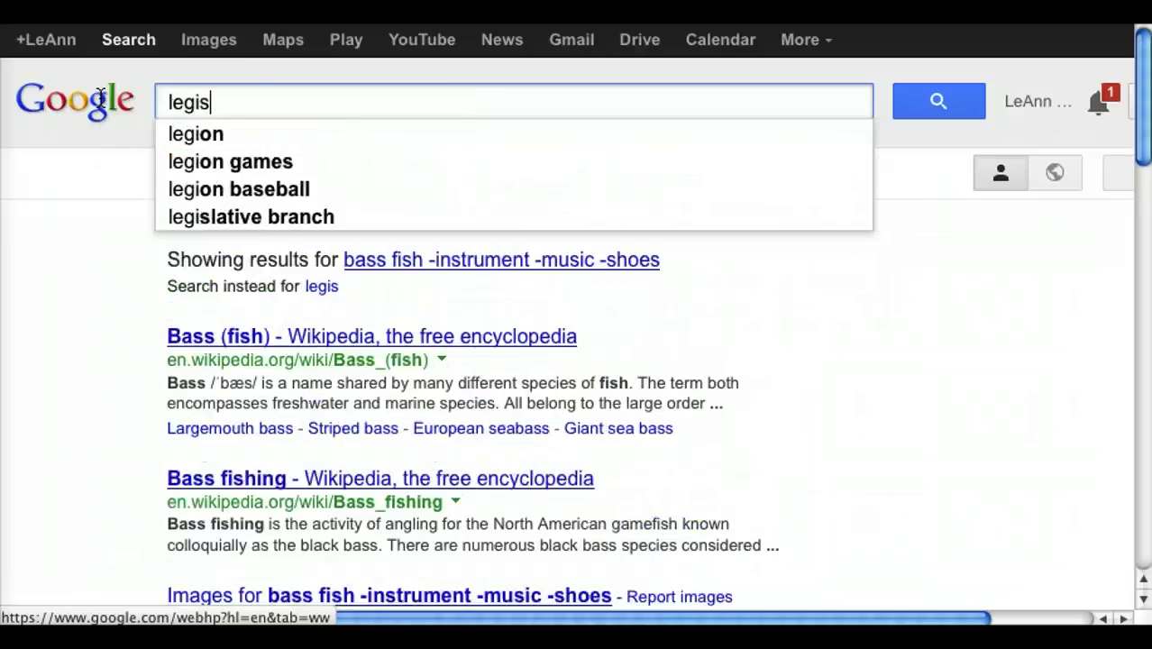
pyautogui.write('lation gun')
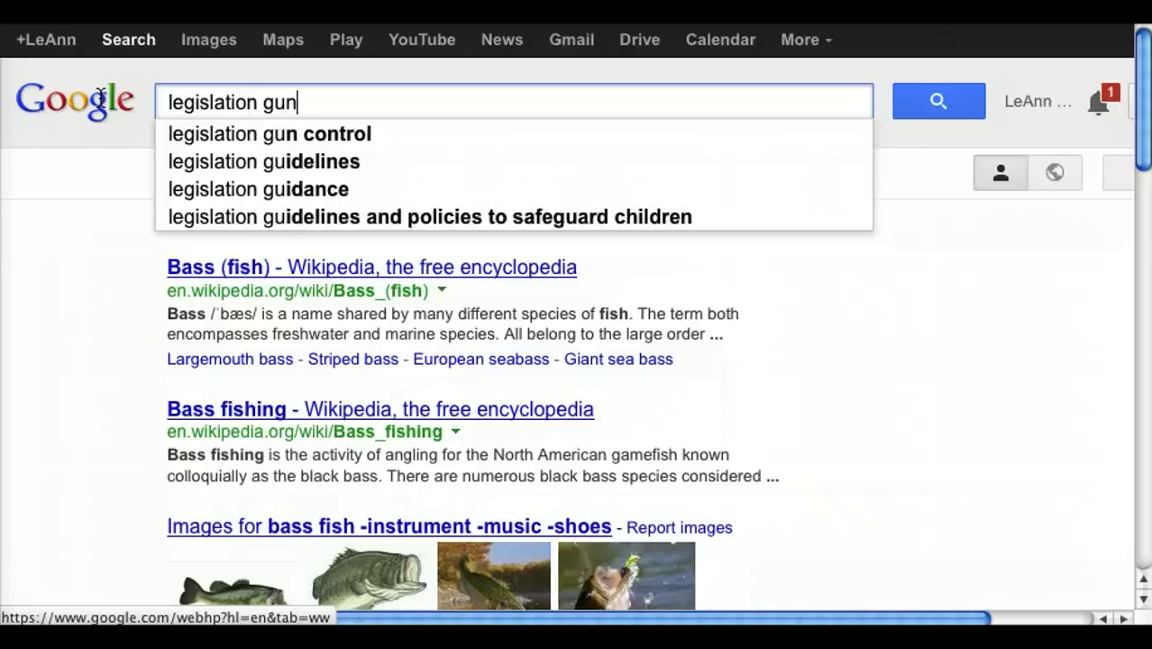
pyautogui.write('s OR firearms')
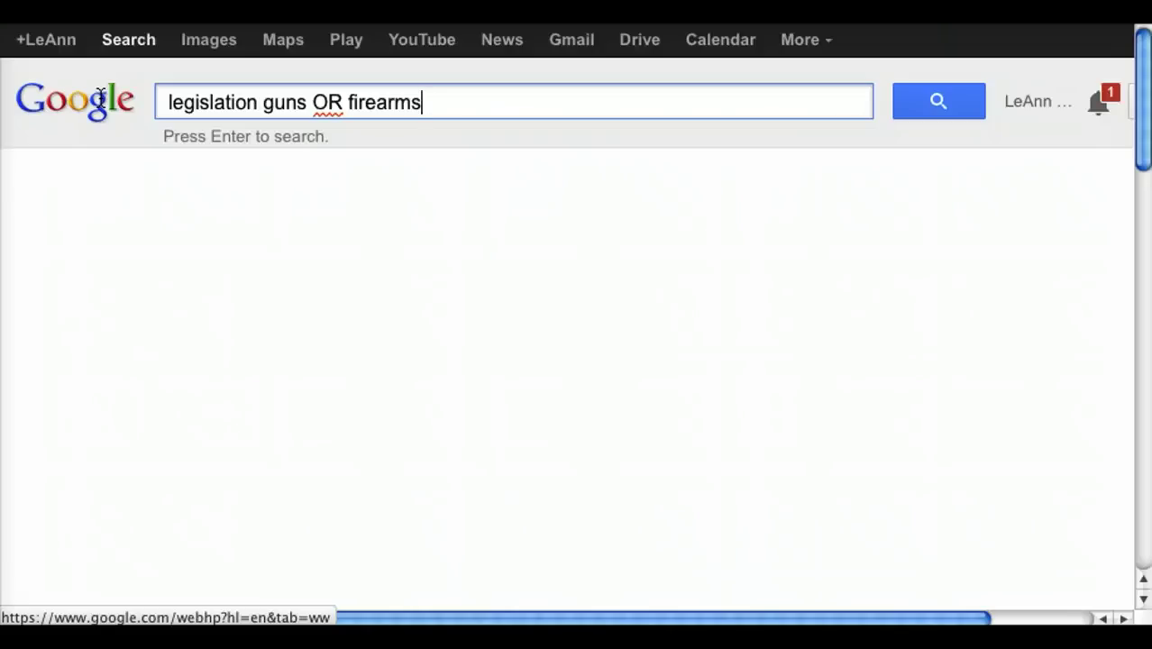
pyautogui.press('Return')
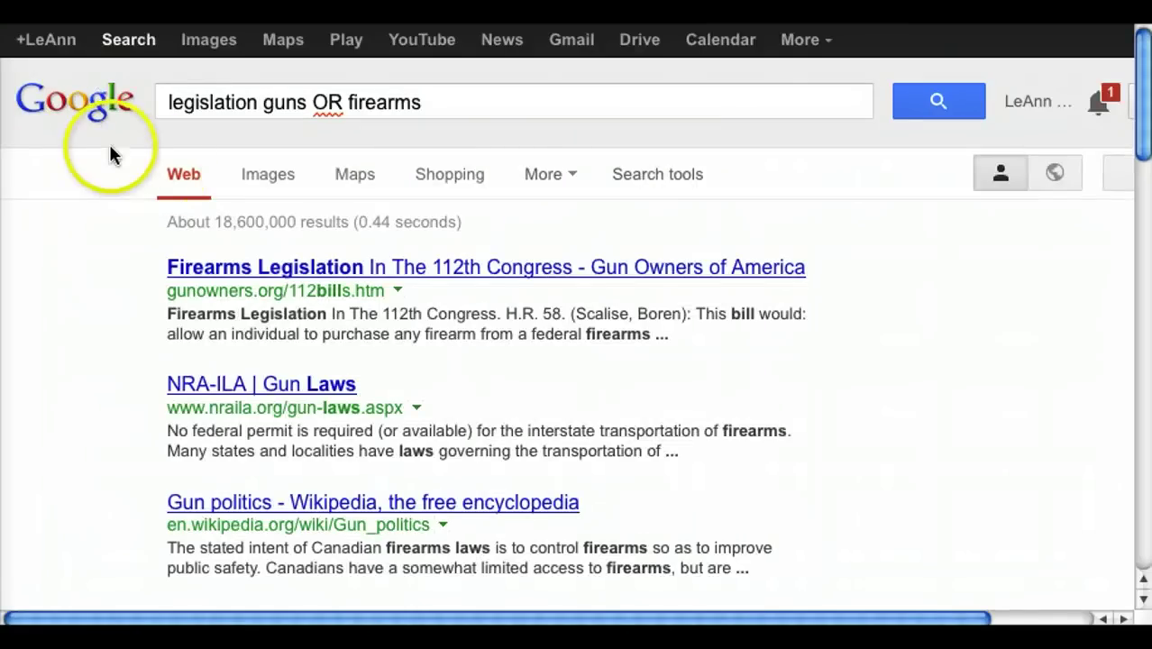
# Step: Expand legislation in the query into the parenthesised synonym group (legislation OR laws OR bills), ahead of guns
pyautogui.click(225, 102)
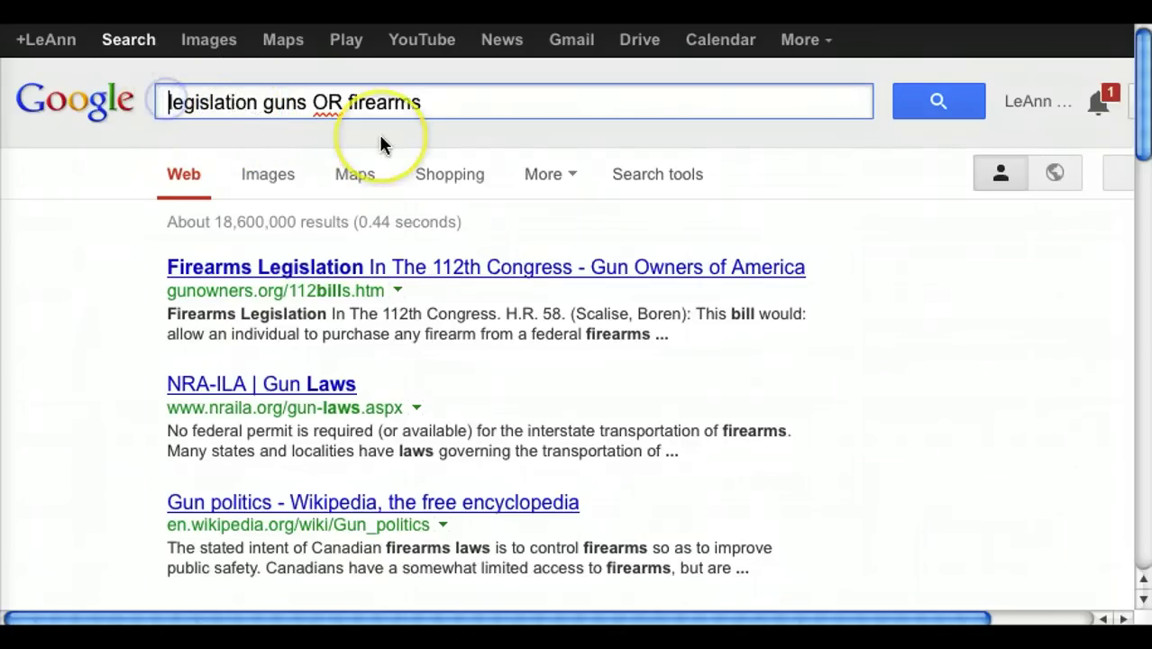
pyautogui.write('(')
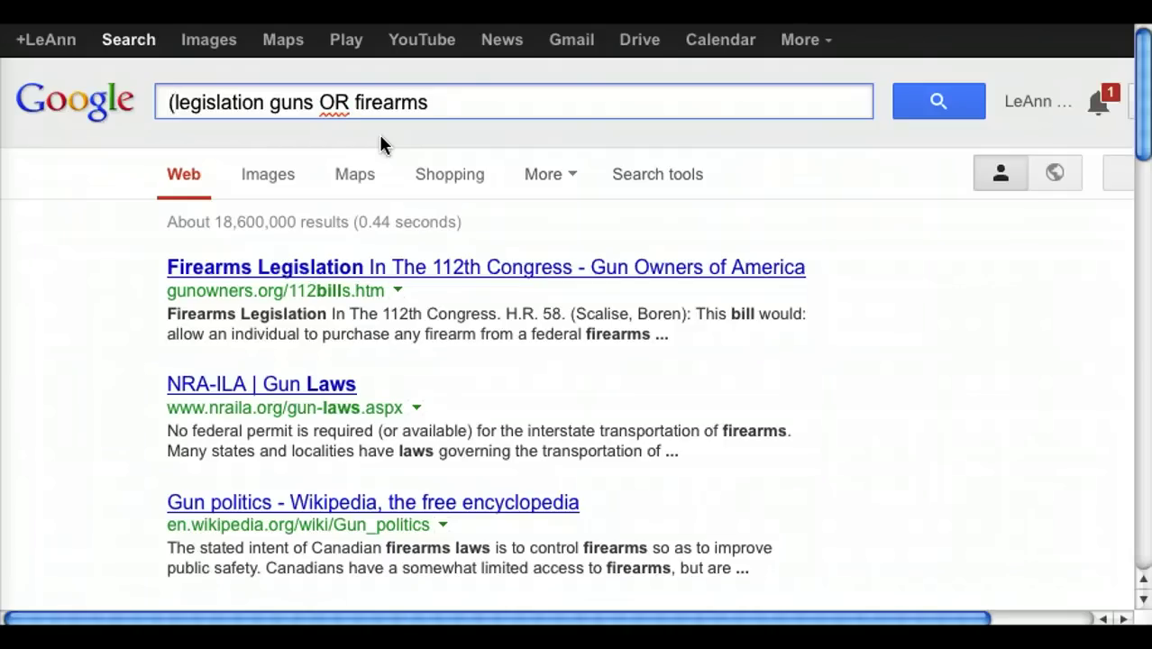
pyautogui.press('Right')
pyautogui.press('Right')
pyautogui.press('Right')
pyautogui.press('Right')
pyautogui.press('Right')
pyautogui.press('Right')
pyautogui.press('Right')
pyautogui.press('Right')
pyautogui.press('Right')
pyautogui.press('Right')
pyautogui.press('Right')
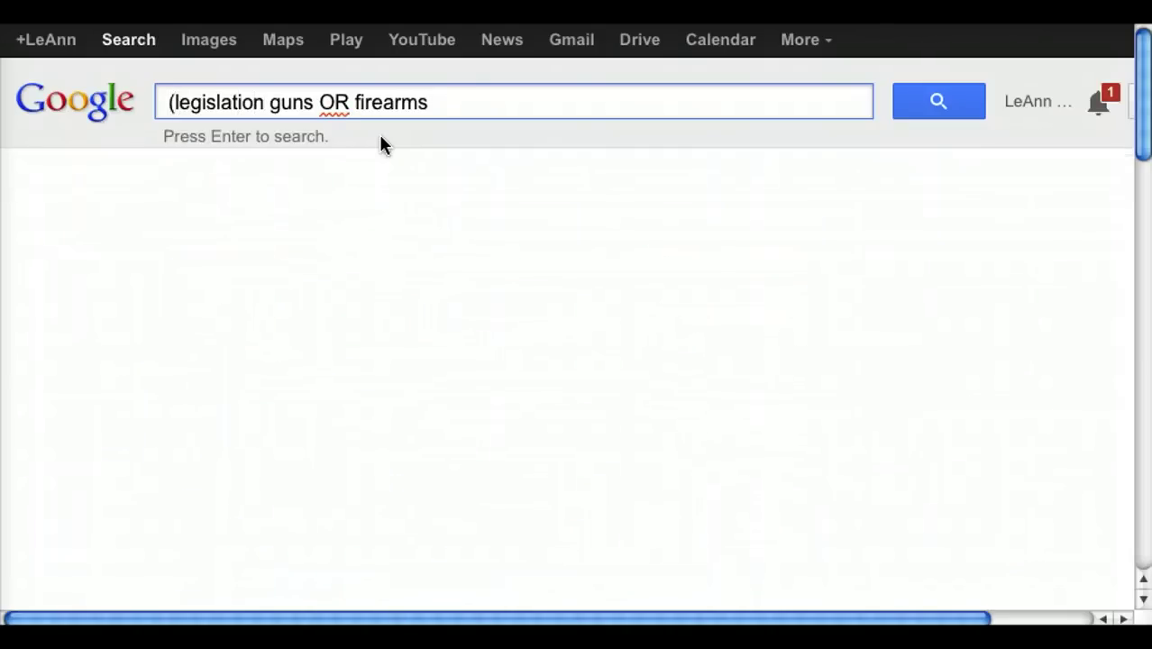
pyautogui.write('OR laws')
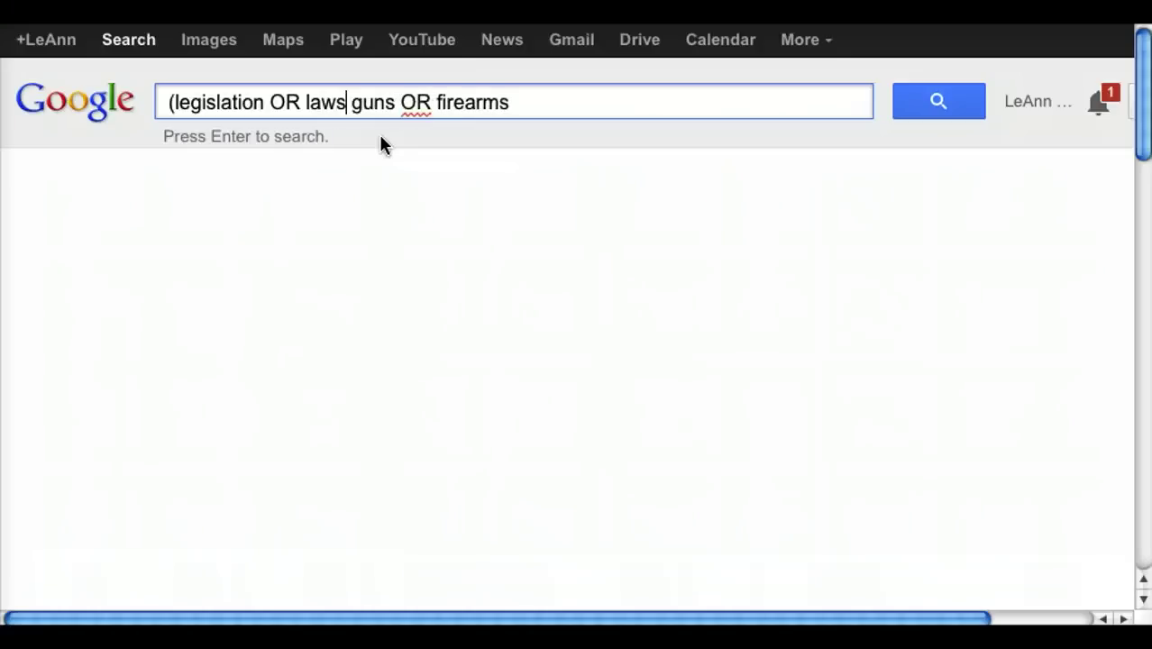
pyautogui.write(' OR bills ')
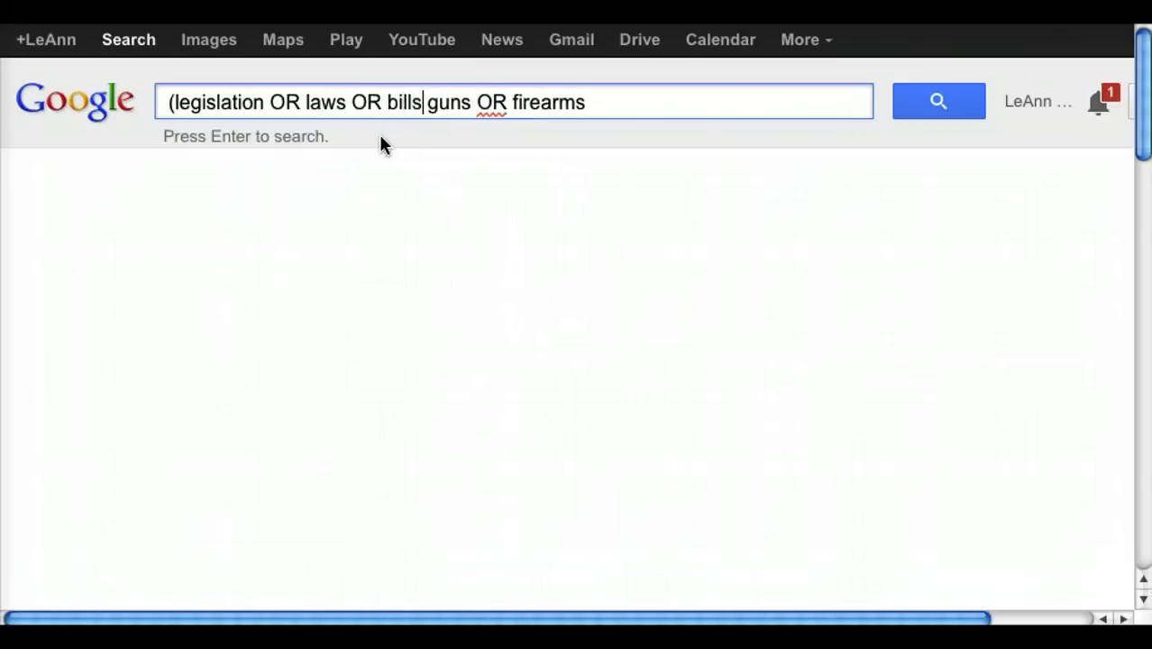
pyautogui.write(')')
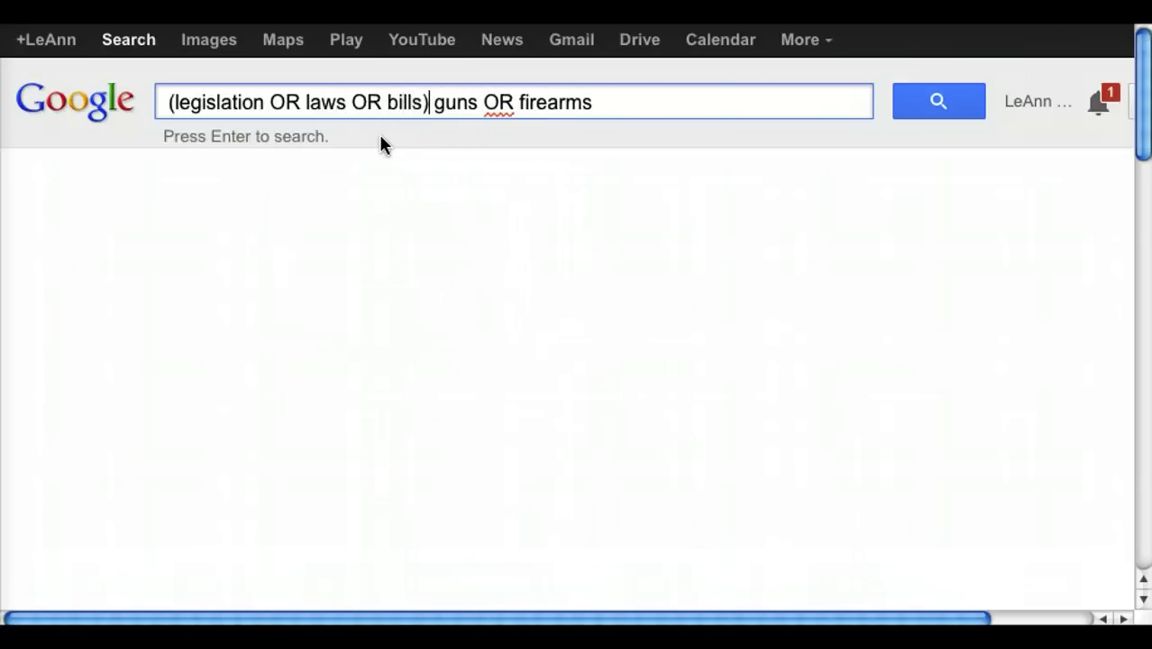
# Step: Enclose guns OR firearms in its own parentheses and search for (legislation OR laws OR bills) (guns OR firearms)
pyautogui.press('Right')
pyautogui.write('(')
pyautogui.press('Right')
pyautogui.press('Right')
pyautogui.press('Right')
pyautogui.press('Right')
pyautogui.press('Right')
pyautogui.press('Right')
pyautogui.press('Right')
pyautogui.press('Right')
pyautogui.press('Right')
pyautogui.press('Right')
pyautogui.press('Right')
pyautogui.press('Right')
pyautogui.press('Right')
pyautogui.press('Right')
pyautogui.press('Right')
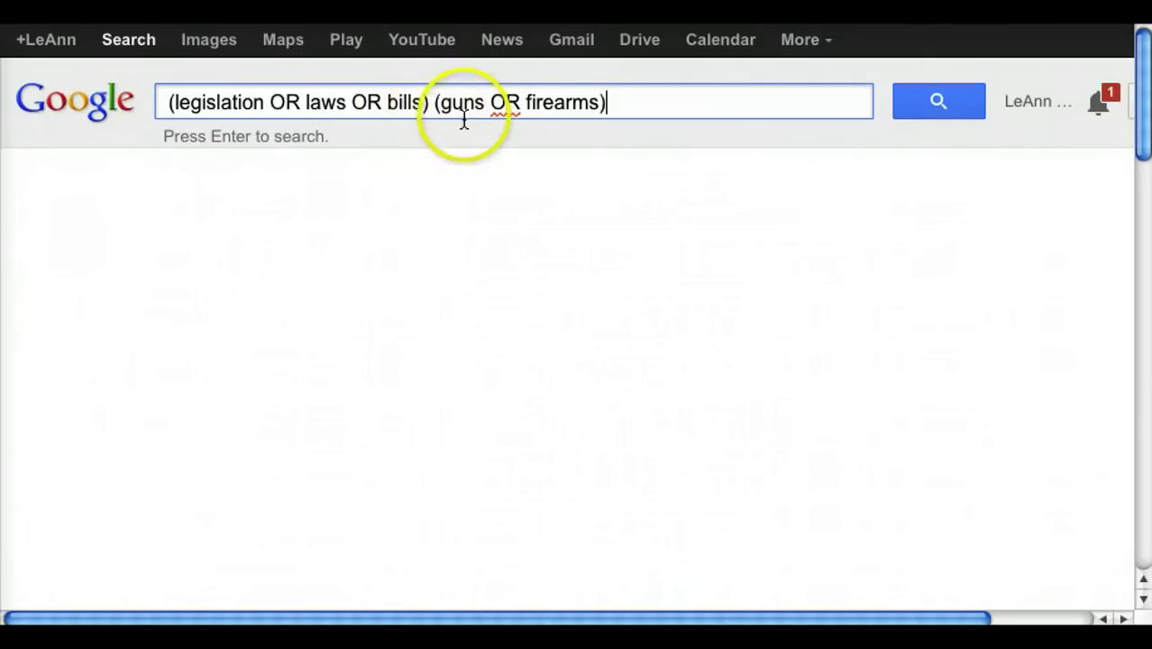
pyautogui.click(714, 237)
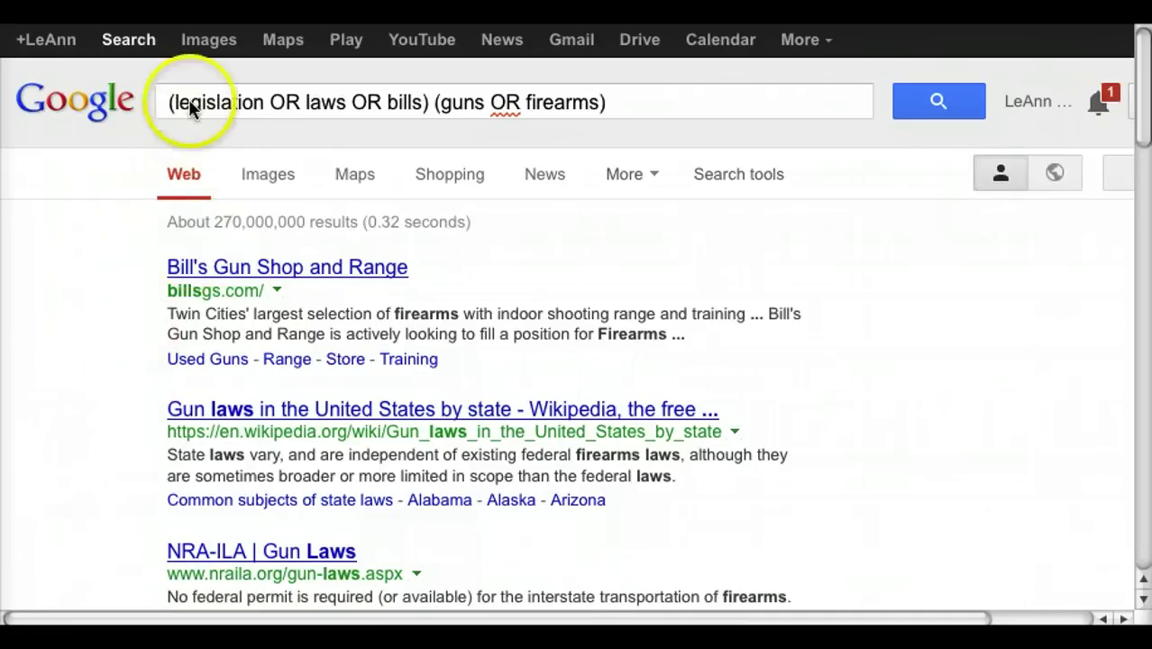
# Step: Restrict the search to government websites by adding site:gov after the two synonym groups, and look over the result addresses
pyautogui.click(627, 105)
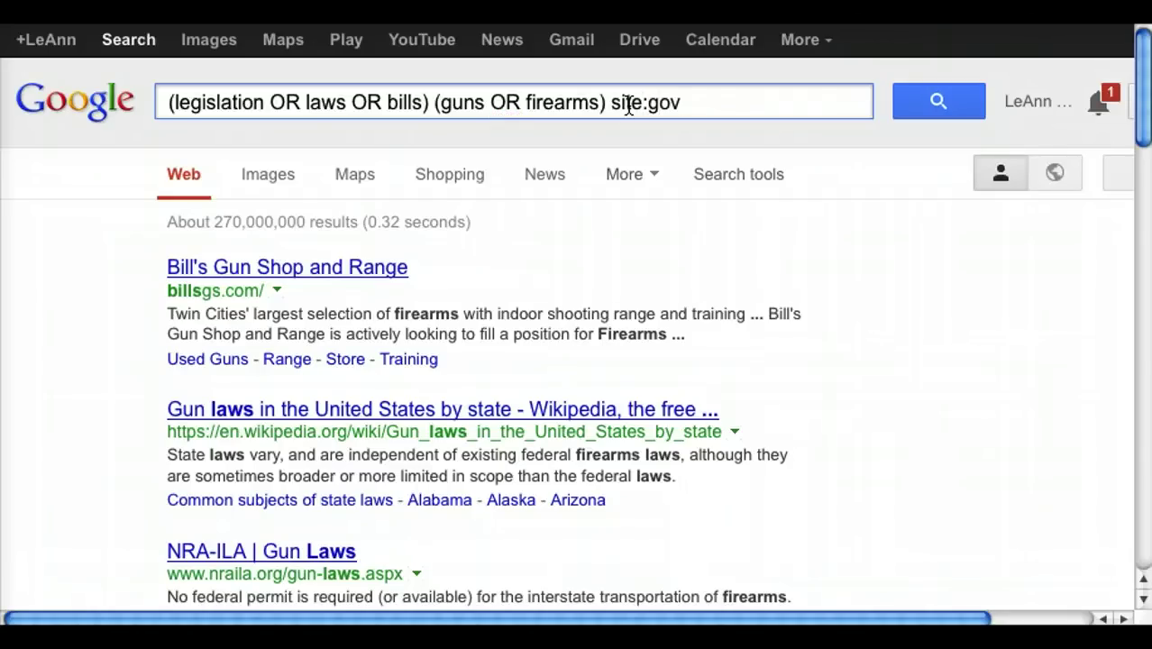
pyautogui.press('End')
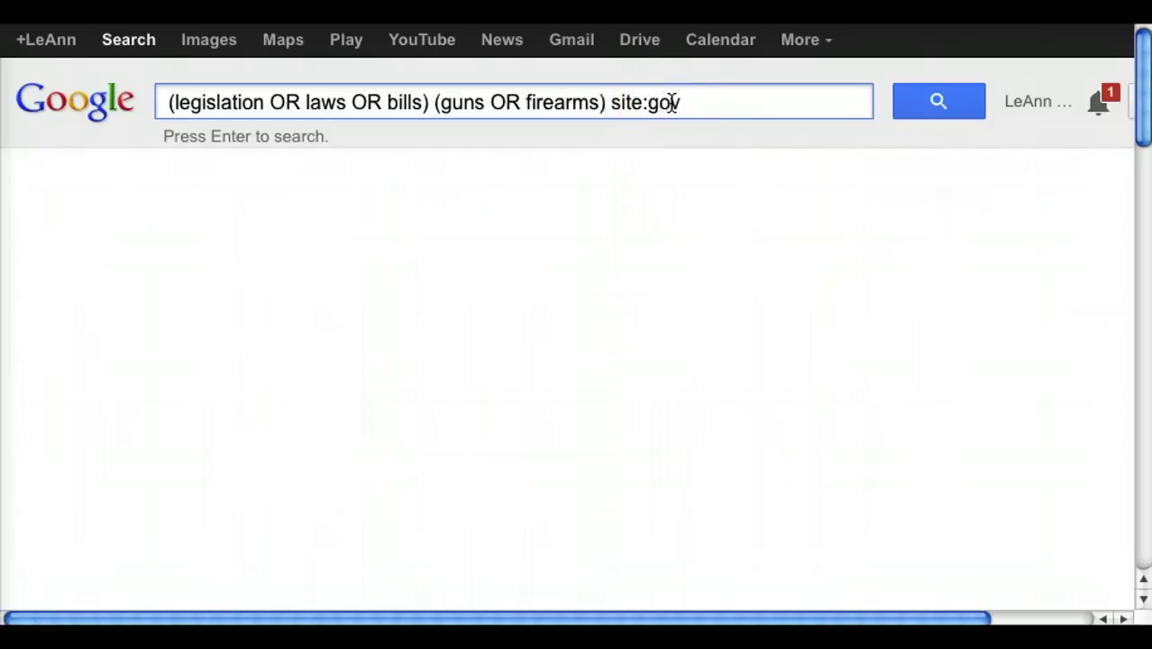
pyautogui.press('Return')
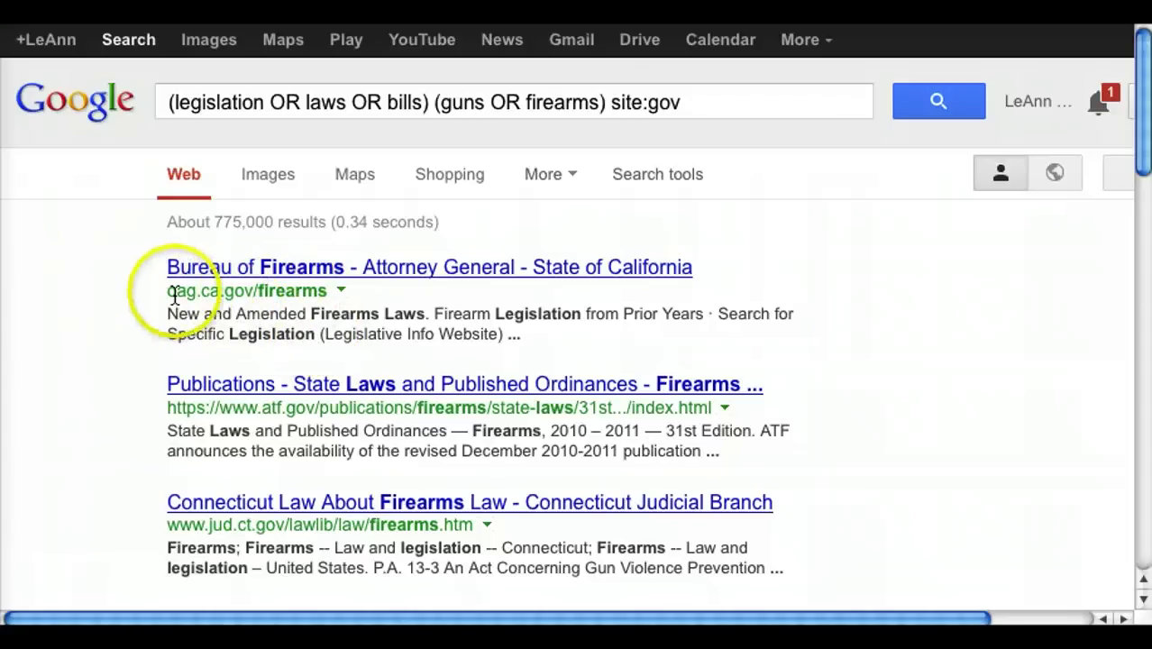
pyautogui.click(232, 290)
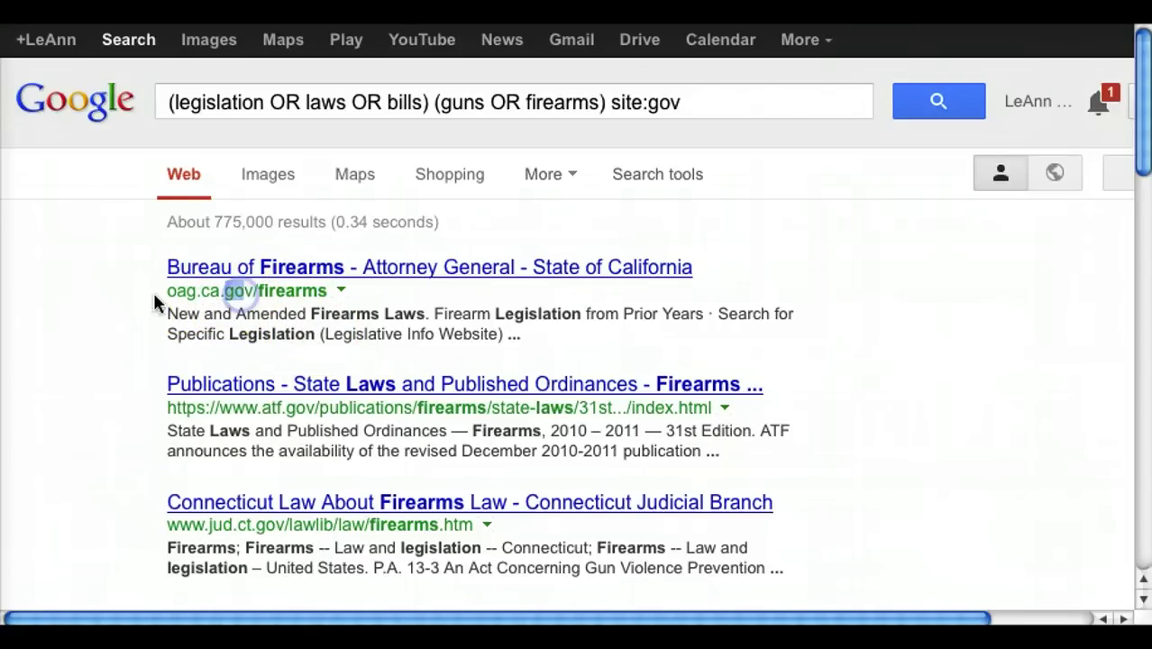
pyautogui.moveTo(1143, 156)
pyautogui.mouseDown()
pyautogui.moveTo(1145, 363)
pyautogui.moveTo(1145, 164)
pyautogui.mouseUp()
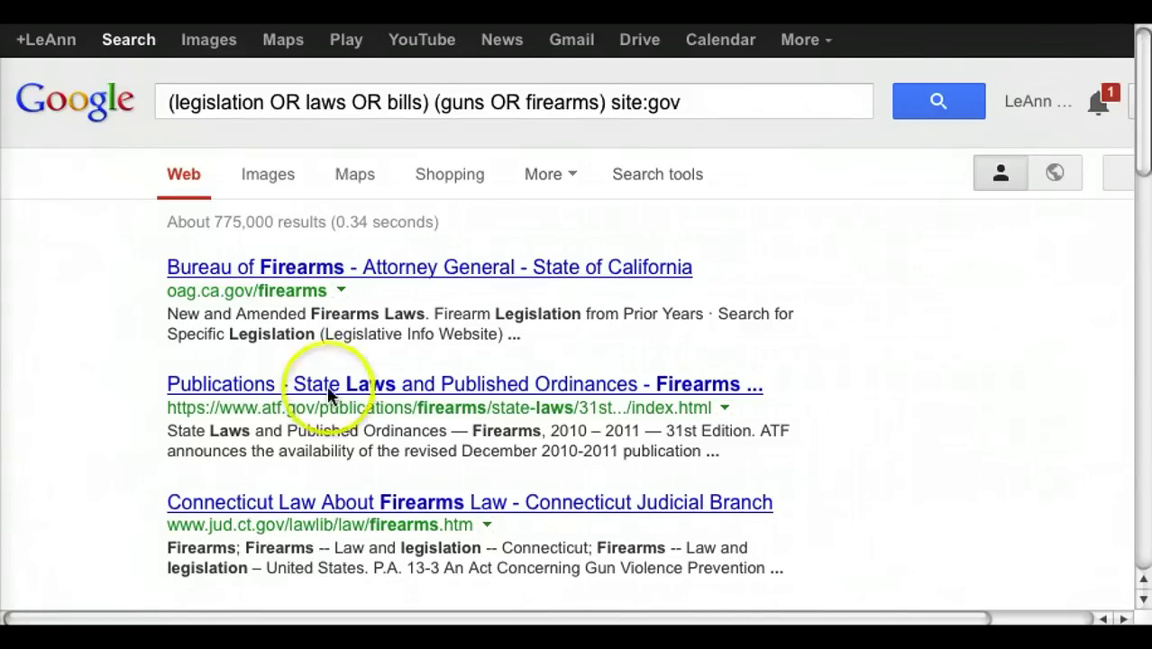
# Step: Replace the query with mars rover site:nasa.gov and run the search to limit it to NASA's website
pyautogui.click(650, 99)
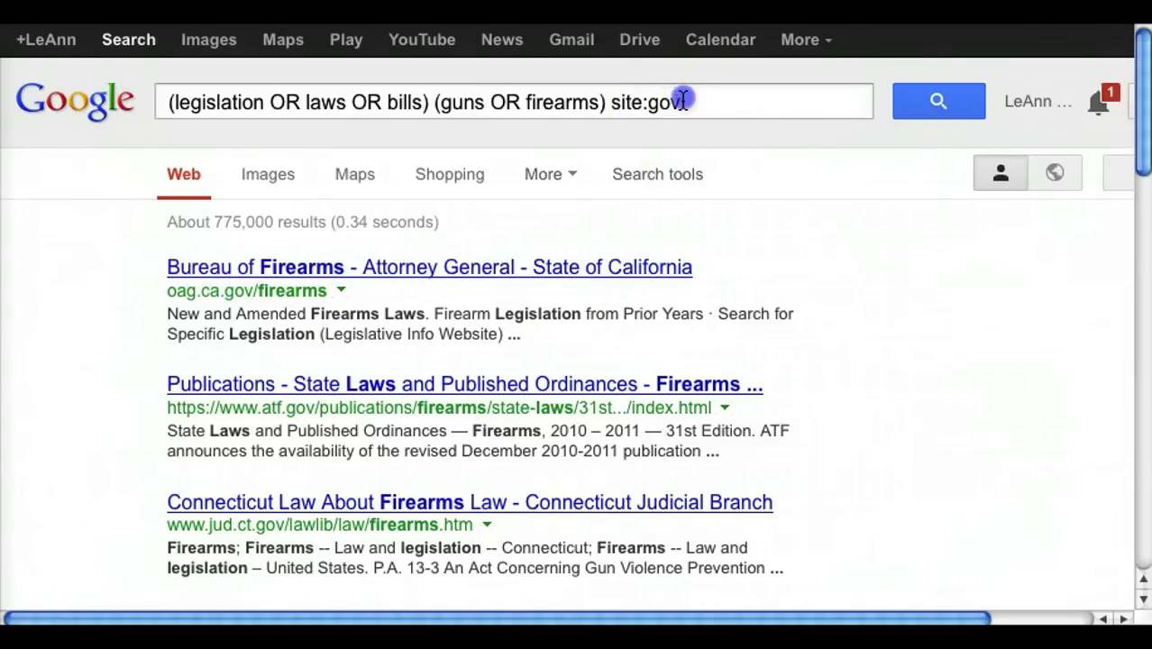
pyautogui.moveTo(681, 101); pyautogui.dragTo(236, 90)
pyautogui.write('mar')
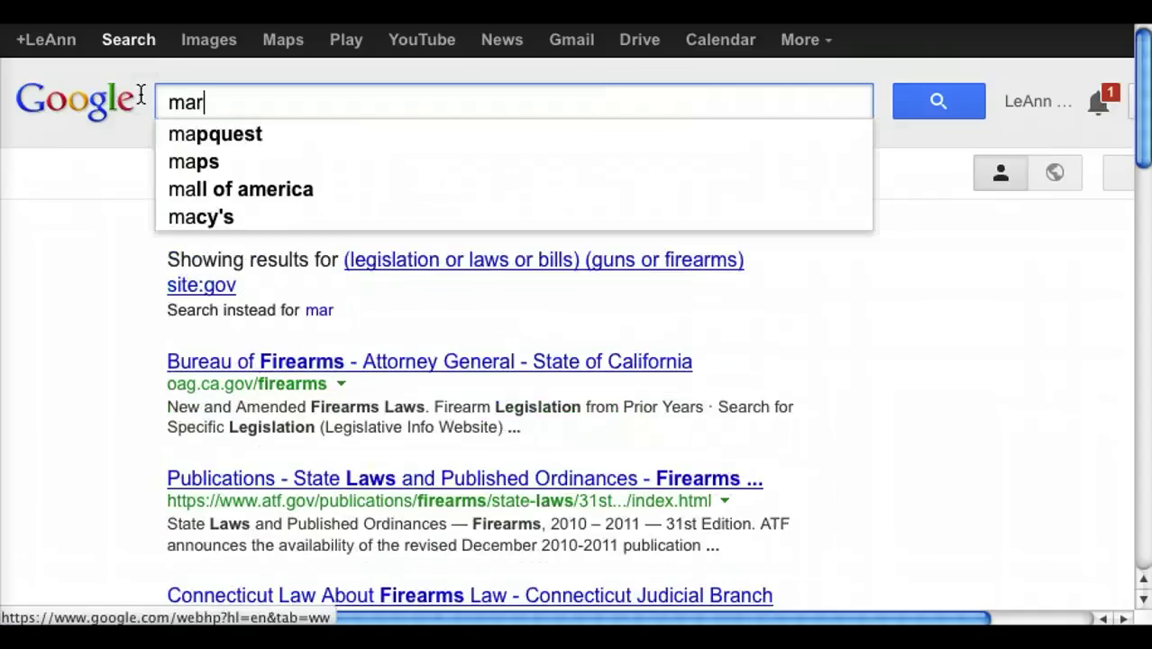
pyautogui.write('s rover ')
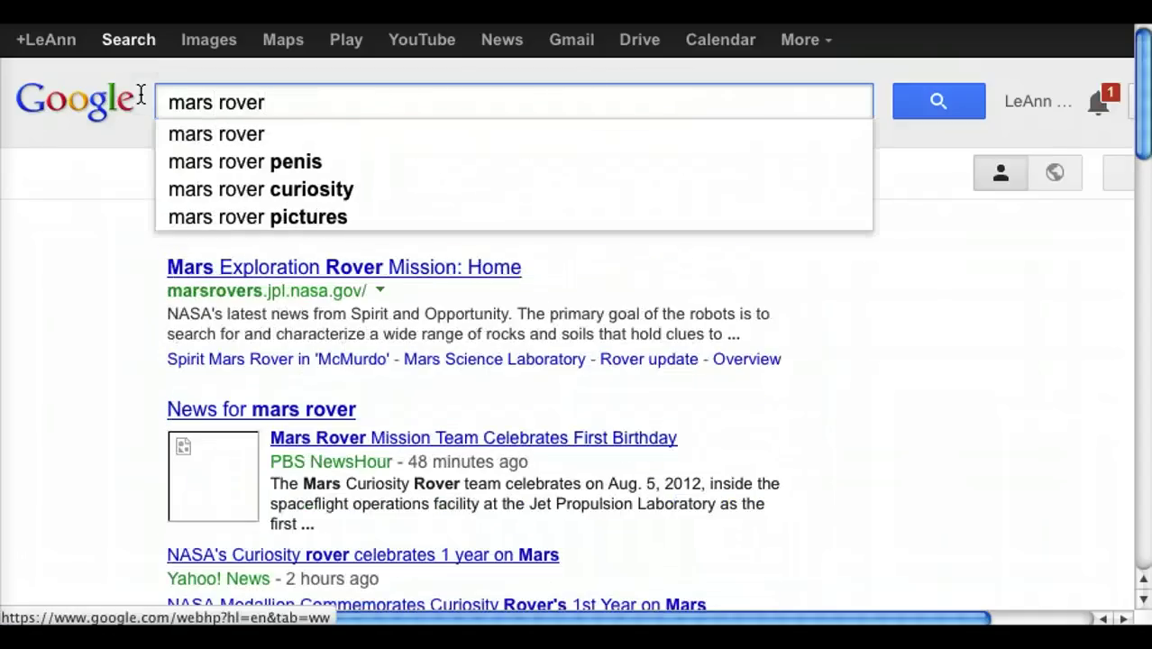
pyautogui.write('site:')
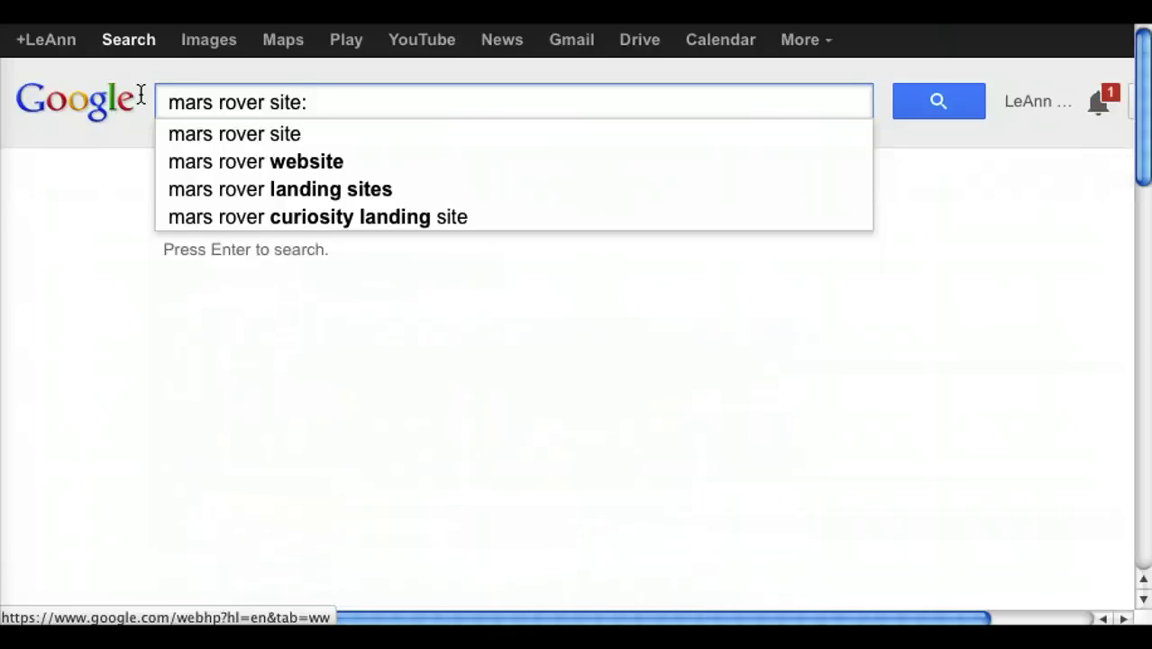
pyautogui.write('nasa.gov')
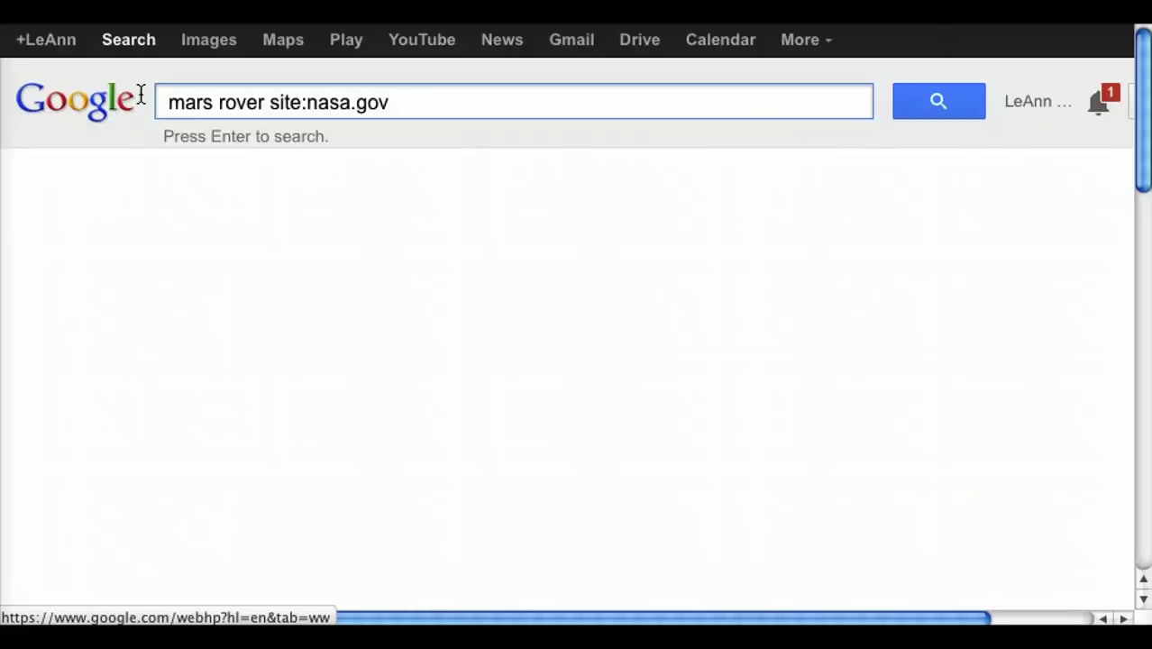
pyautogui.press('Return')
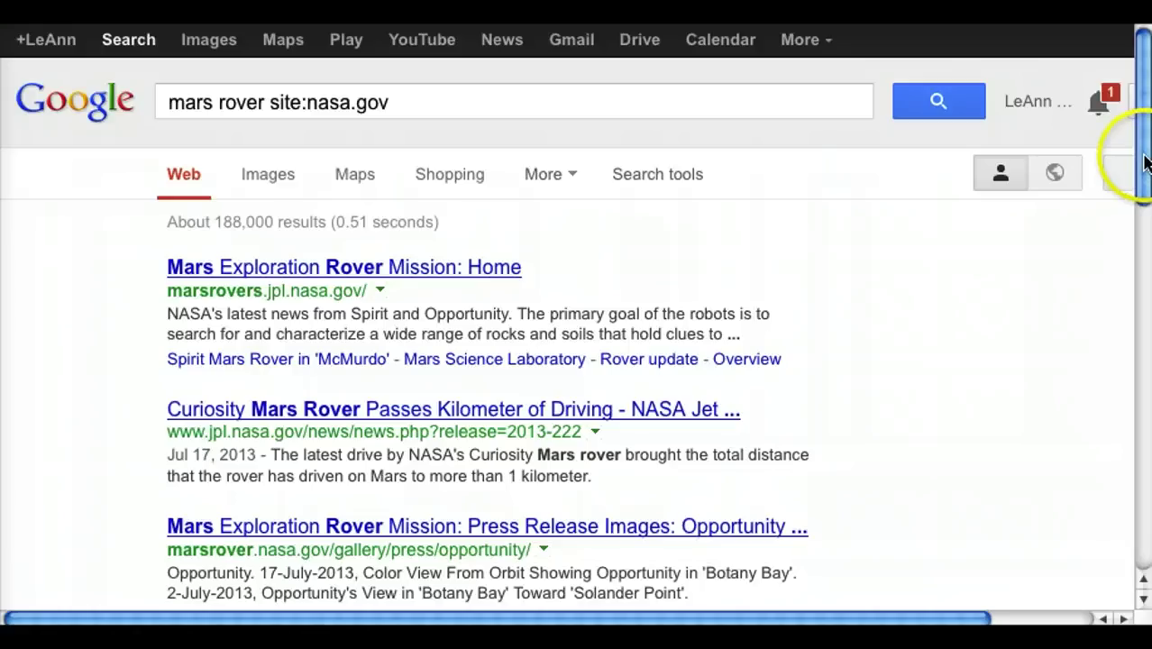
pyautogui.click(307, 106)
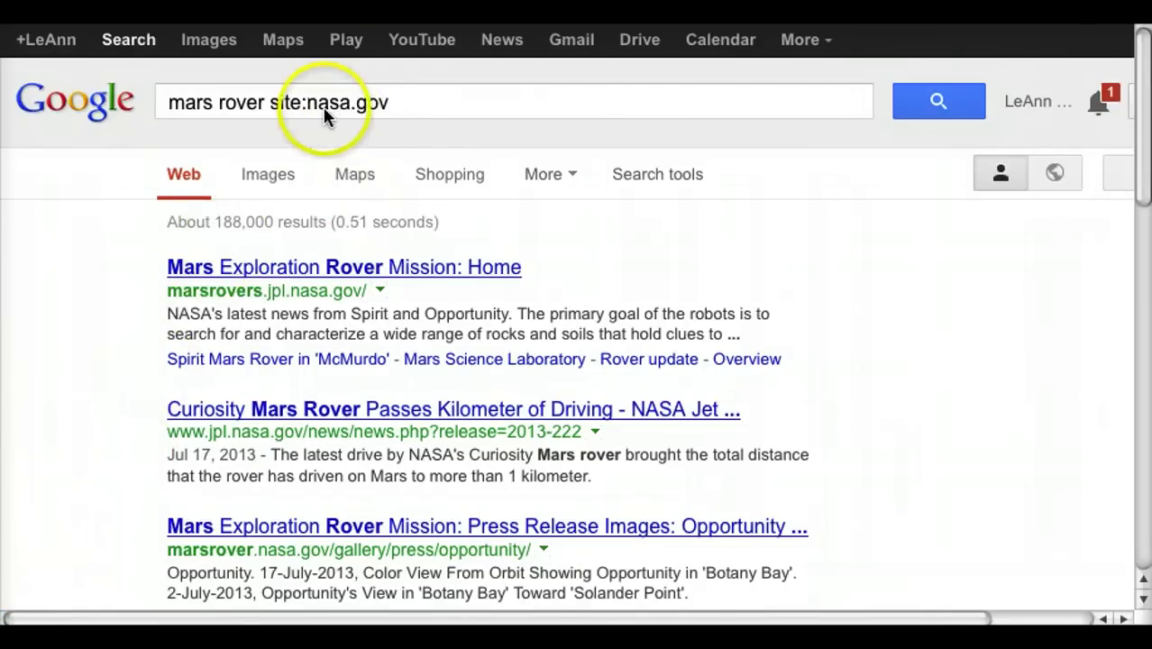
pyautogui.click(402, 107)
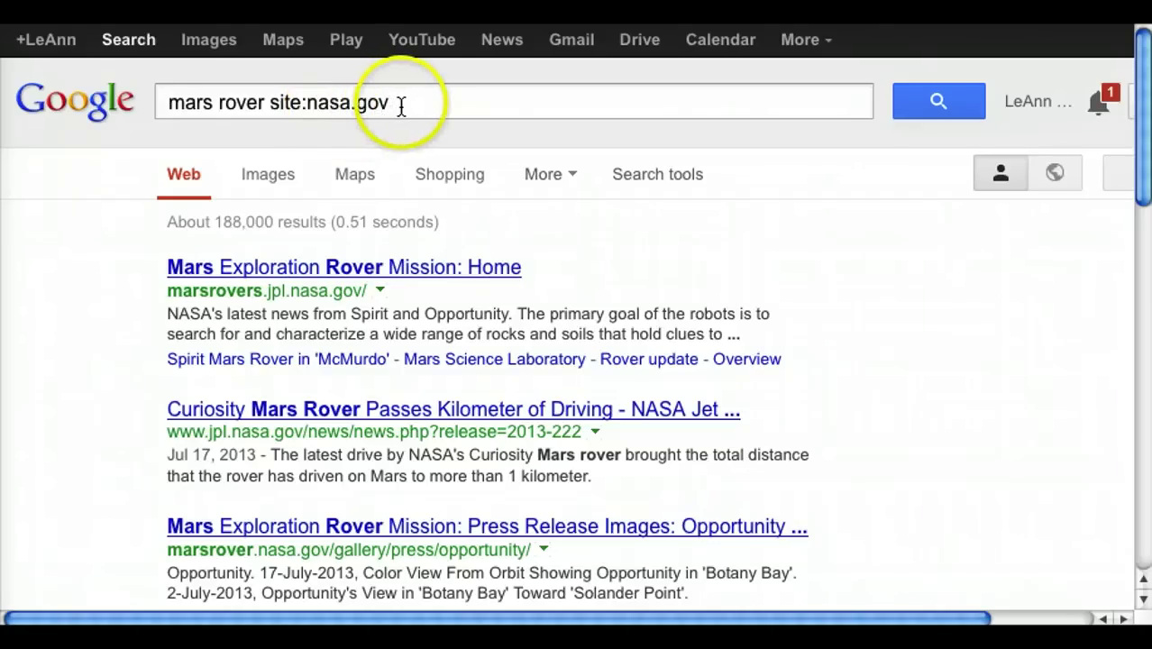
# Step: Search for "global warming" statistics -site:com to exclude commercial websites, and look over the result addresses
pyautogui.moveTo(402, 107); pyautogui.dragTo(90, 99)
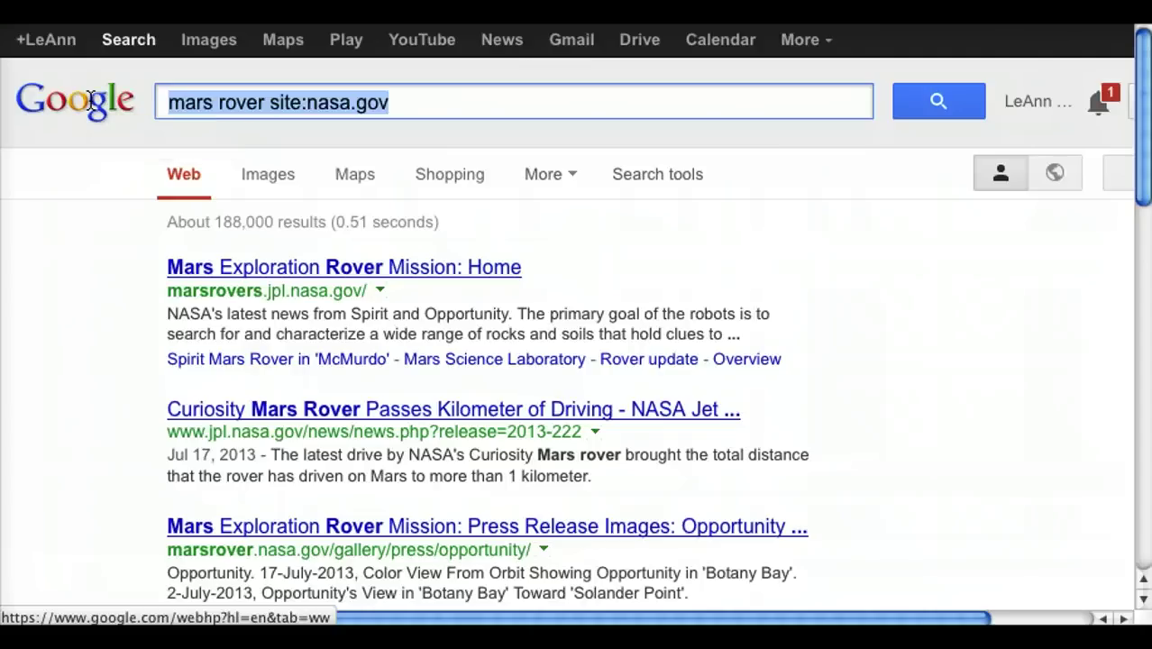
pyautogui.write('"global wa')
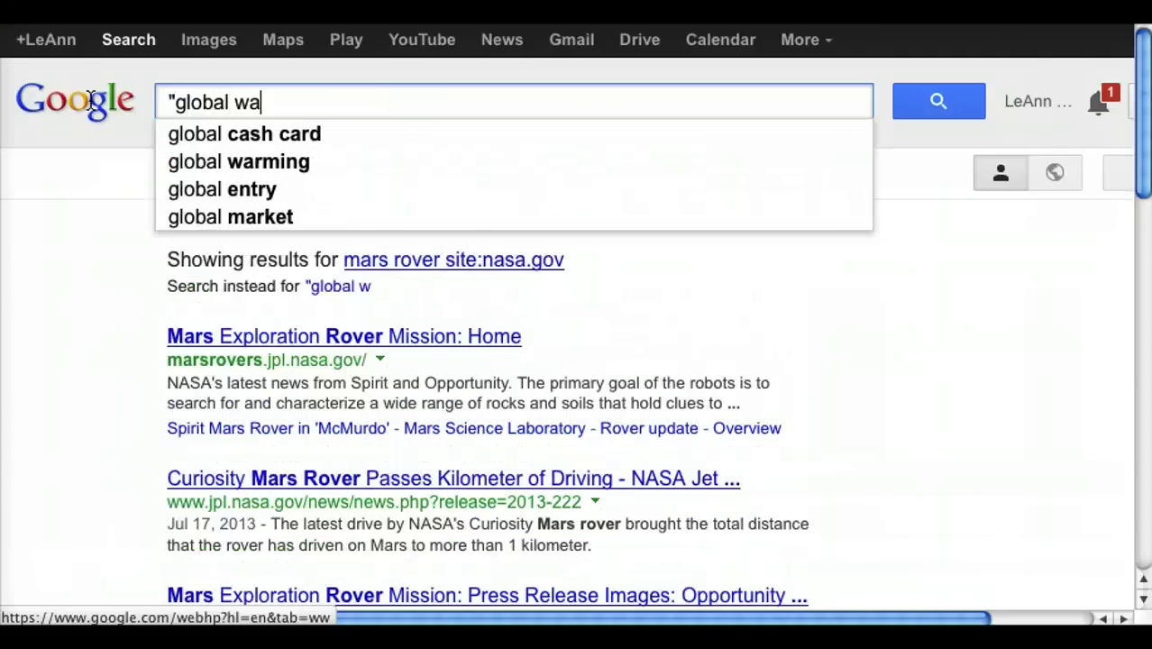
pyautogui.write('rming" sta')
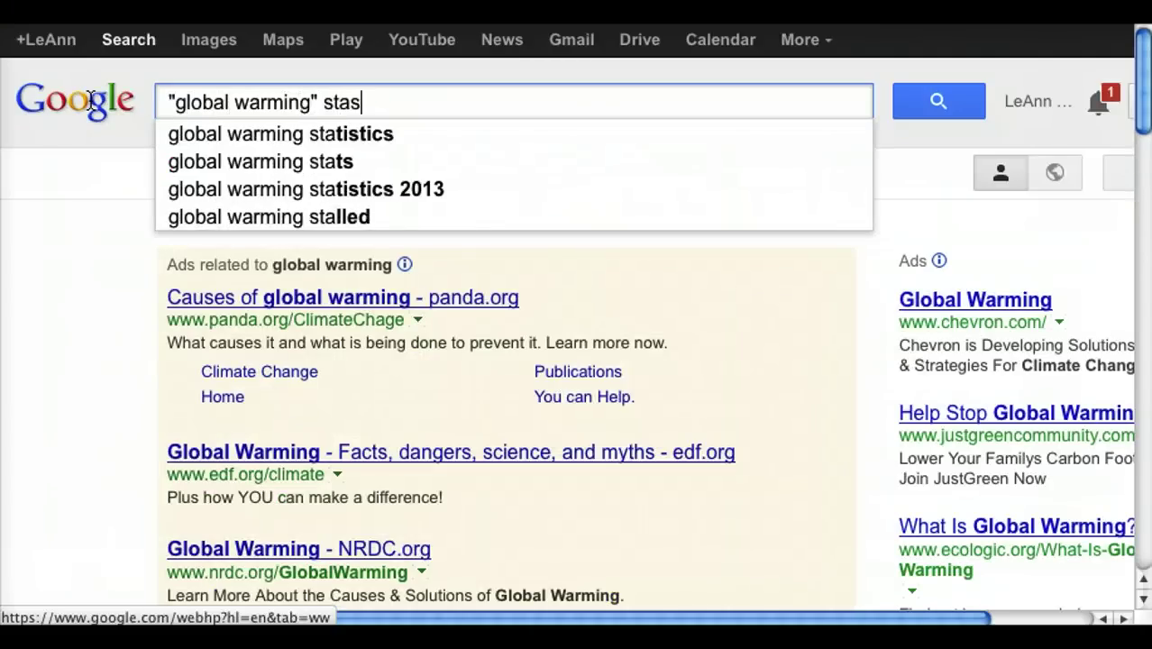
pyautogui.write('tistis')
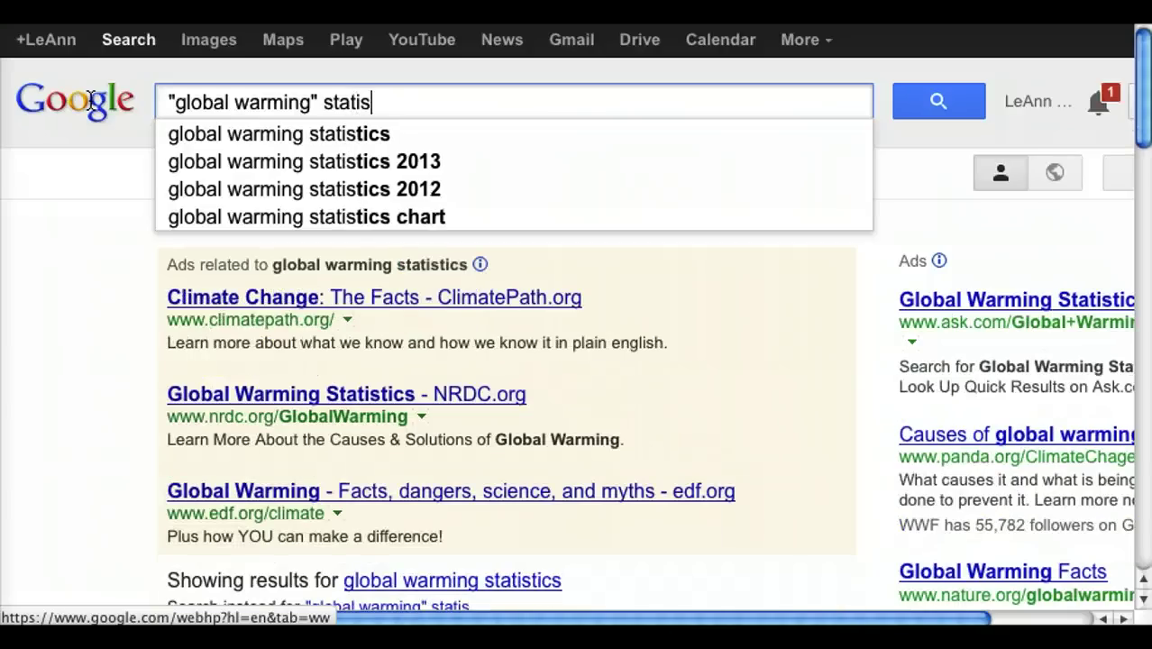
pyautogui.press('BackSpace')
pyautogui.write('cs')
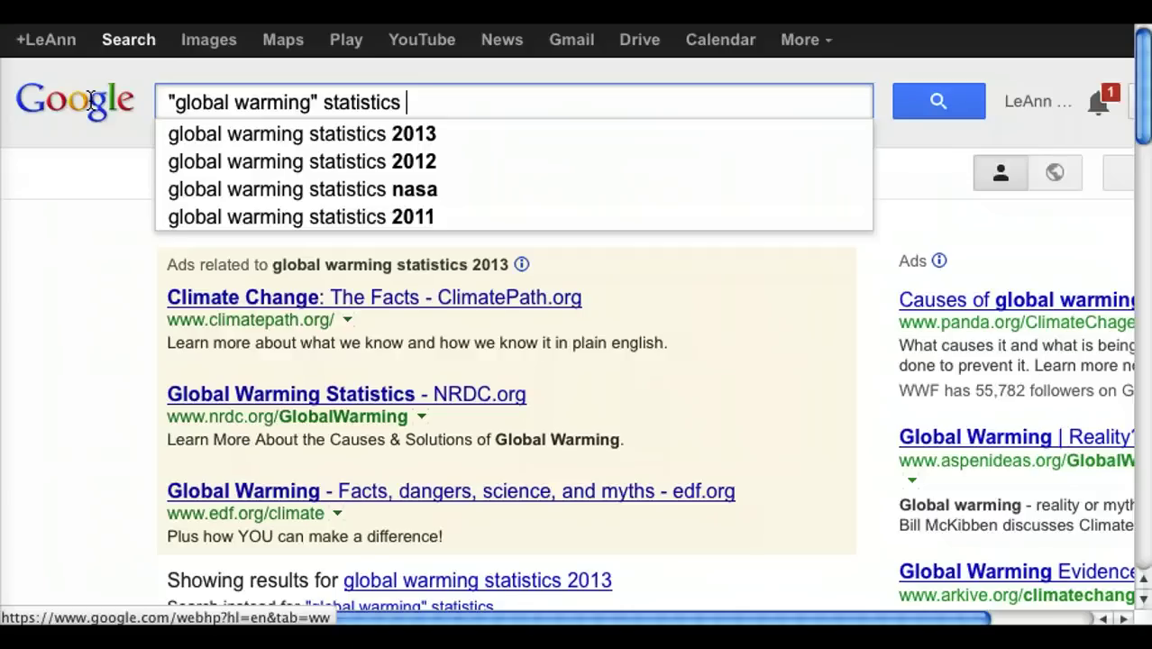
pyautogui.write('-')
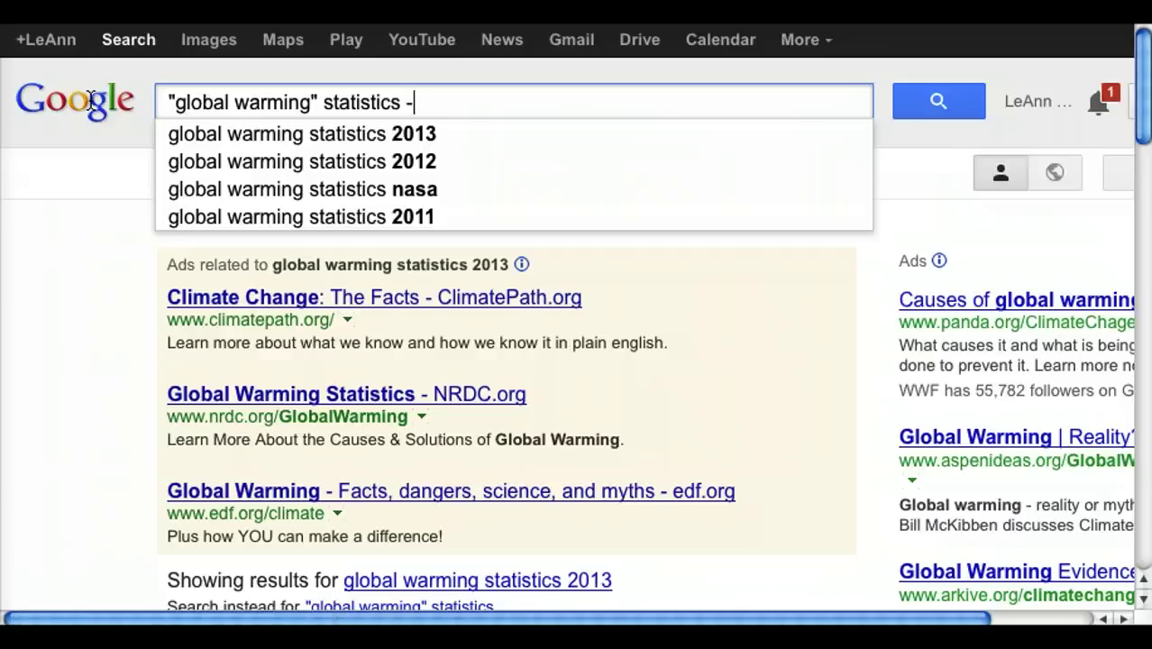
pyautogui.write('site:com')
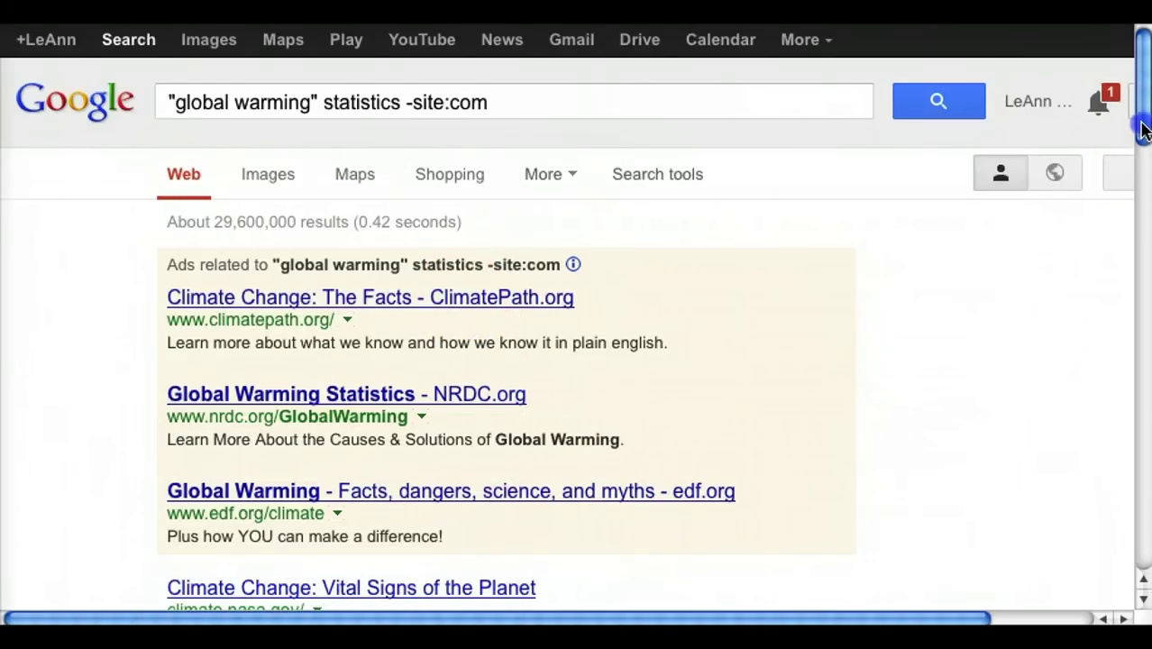
pyautogui.moveTo(1143, 132); pyautogui.dragTo(1106, 211)
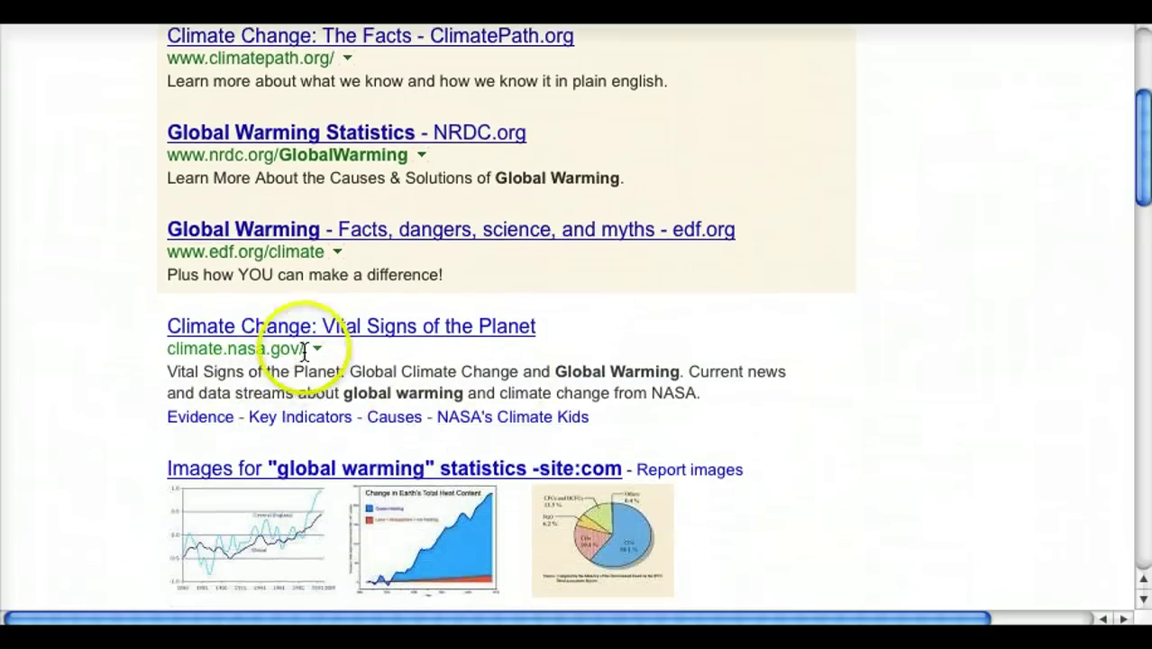
pyautogui.moveTo(1144, 129); pyautogui.dragTo(1143, 238)
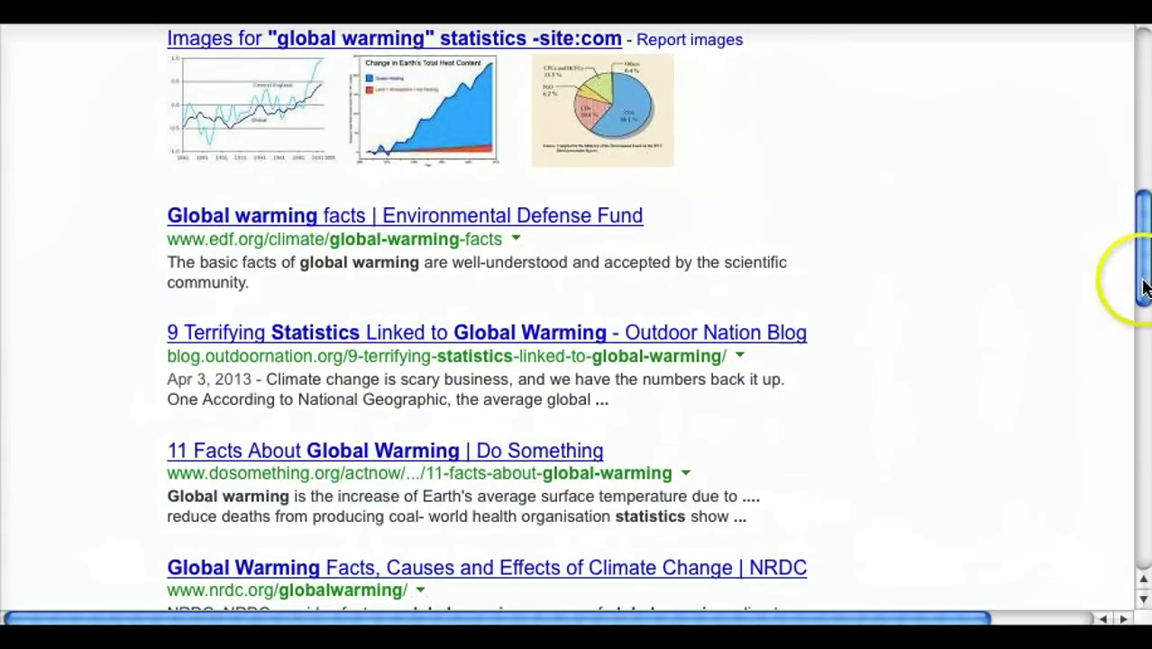
pyautogui.moveTo(1140, 277); pyautogui.dragTo(1145, 115)
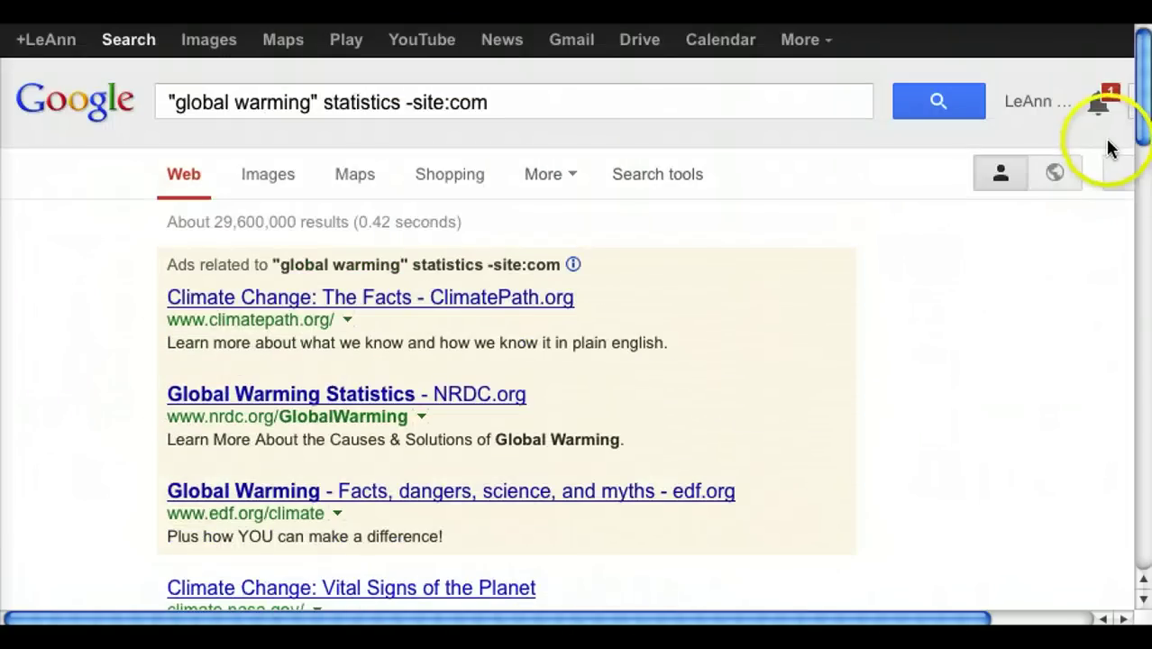
# Step: Replace the query with "stem education" filetype:ppt, run the search and look over the PowerPoint results
pyautogui.click(414, 115)
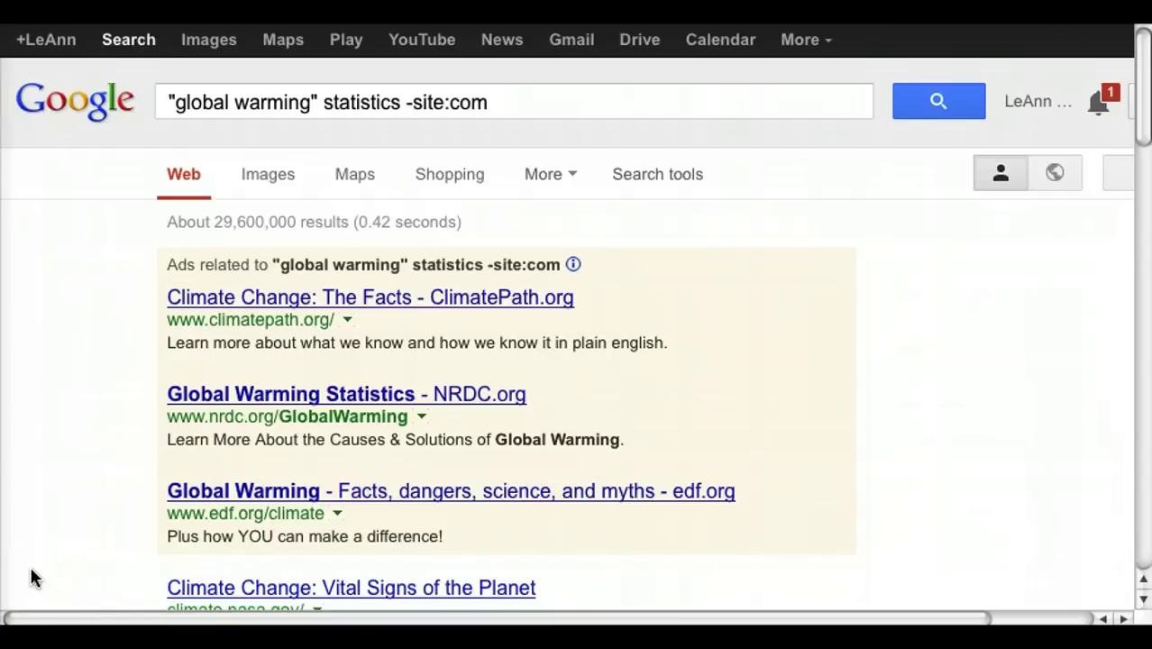
pyautogui.click(428, 103)
pyautogui.moveTo(511, 108); pyautogui.dragTo(100, 101)
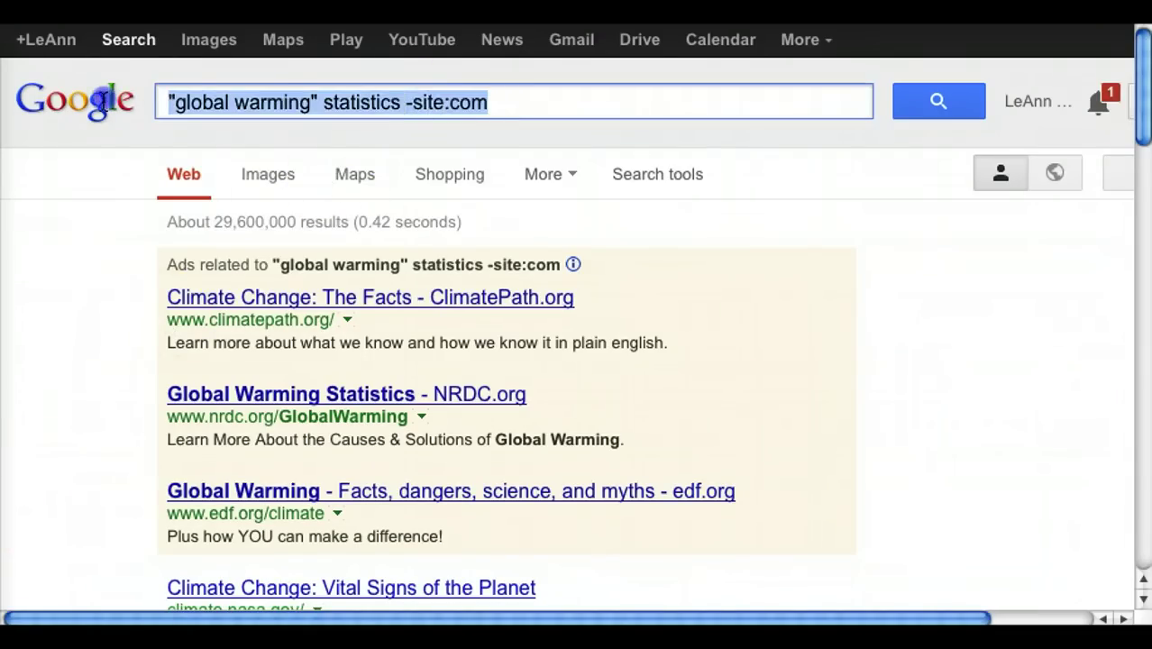
pyautogui.press('BackSpace')
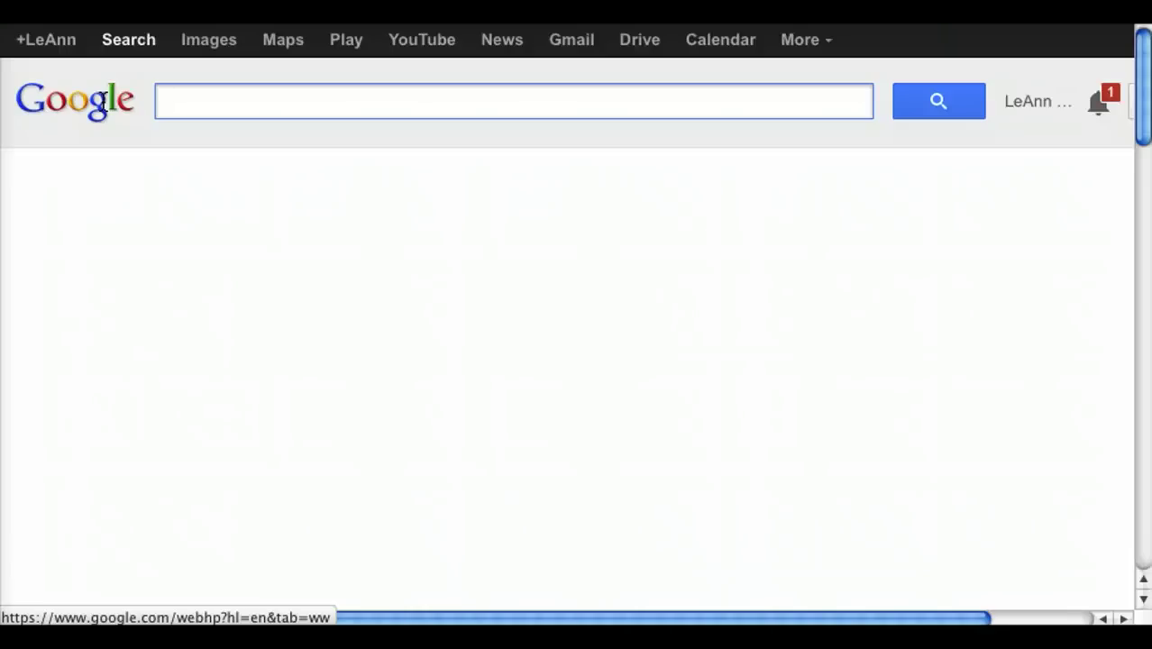
pyautogui.write('ste')
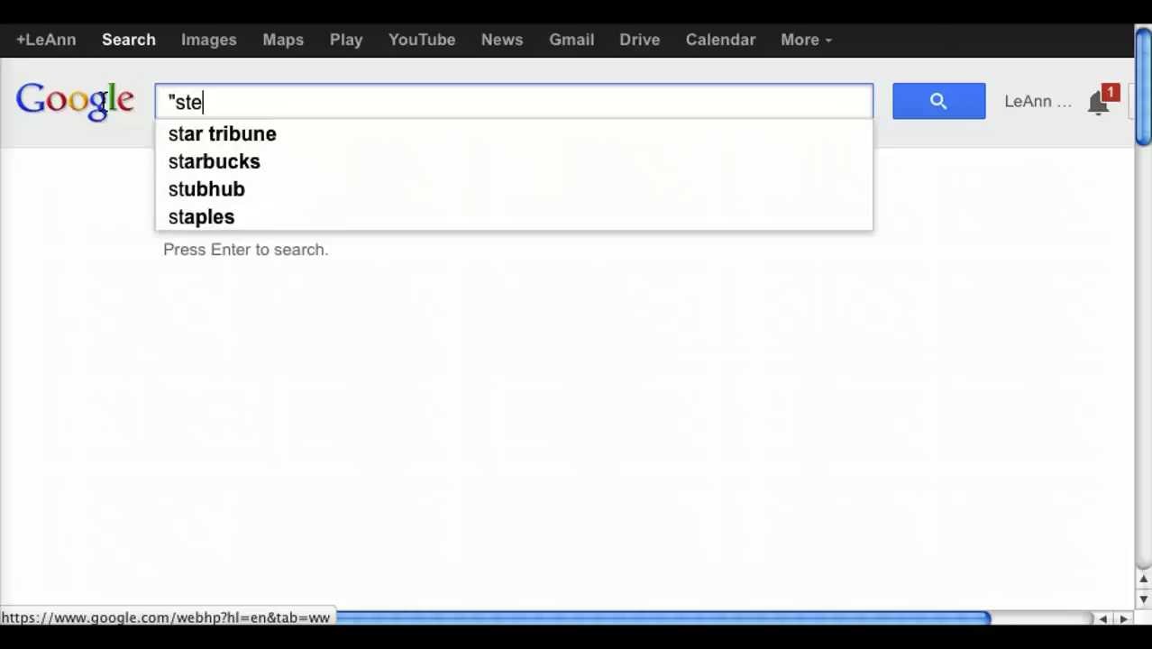
pyautogui.write('m education"')
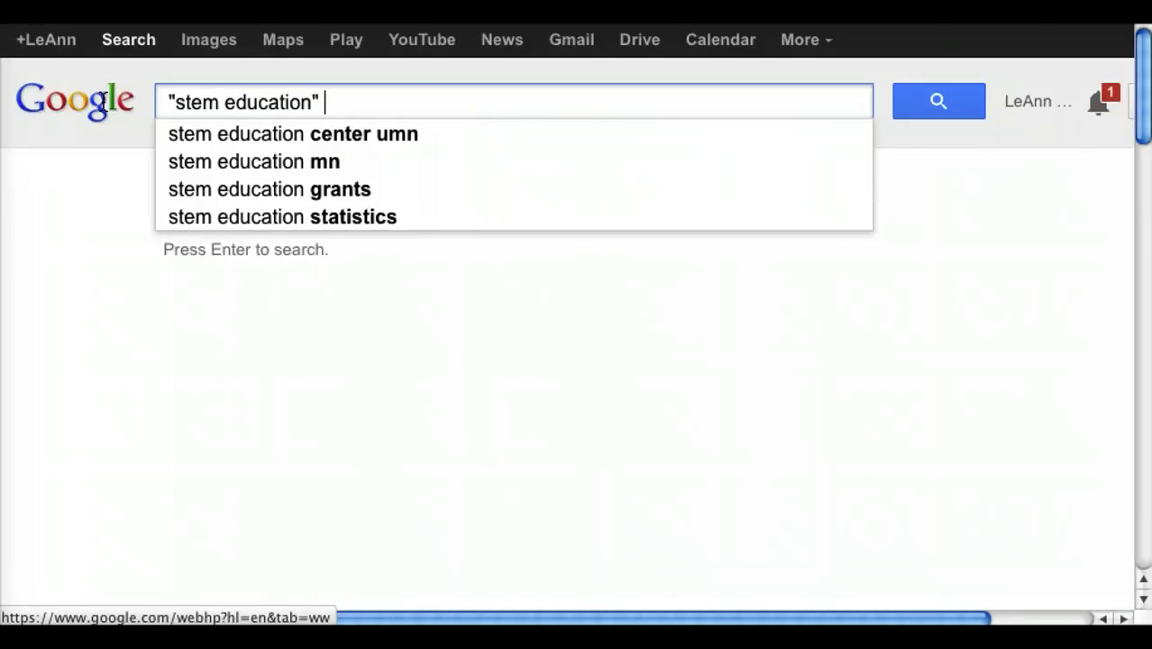
pyautogui.write(' filetype:ppt')
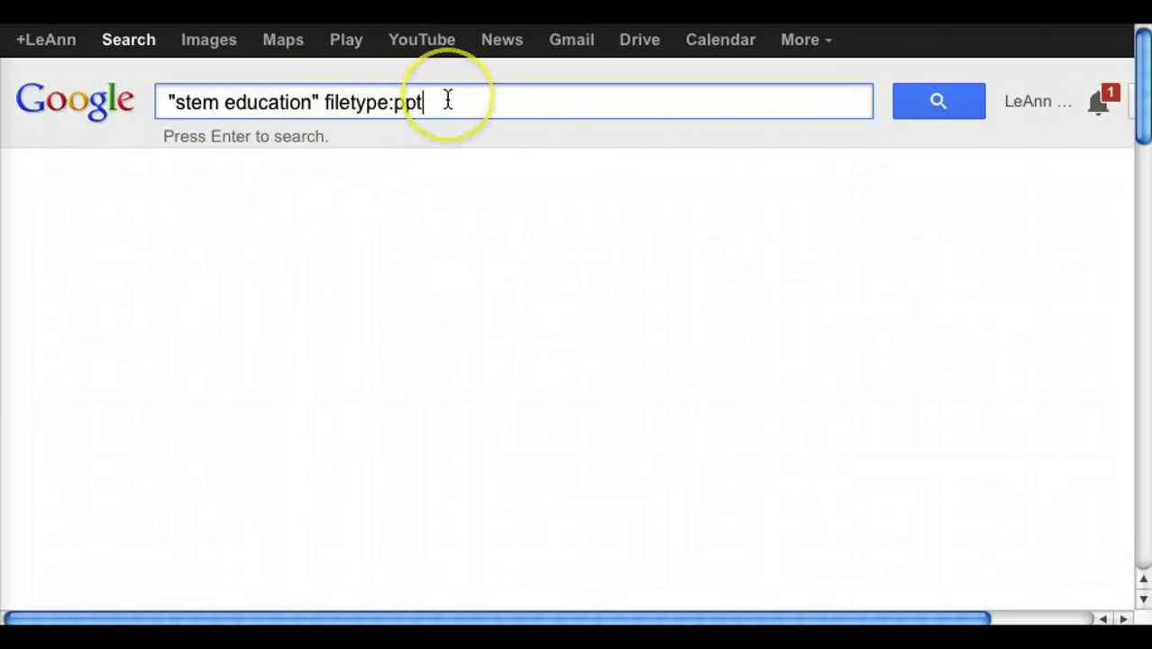
pyautogui.press('Return')
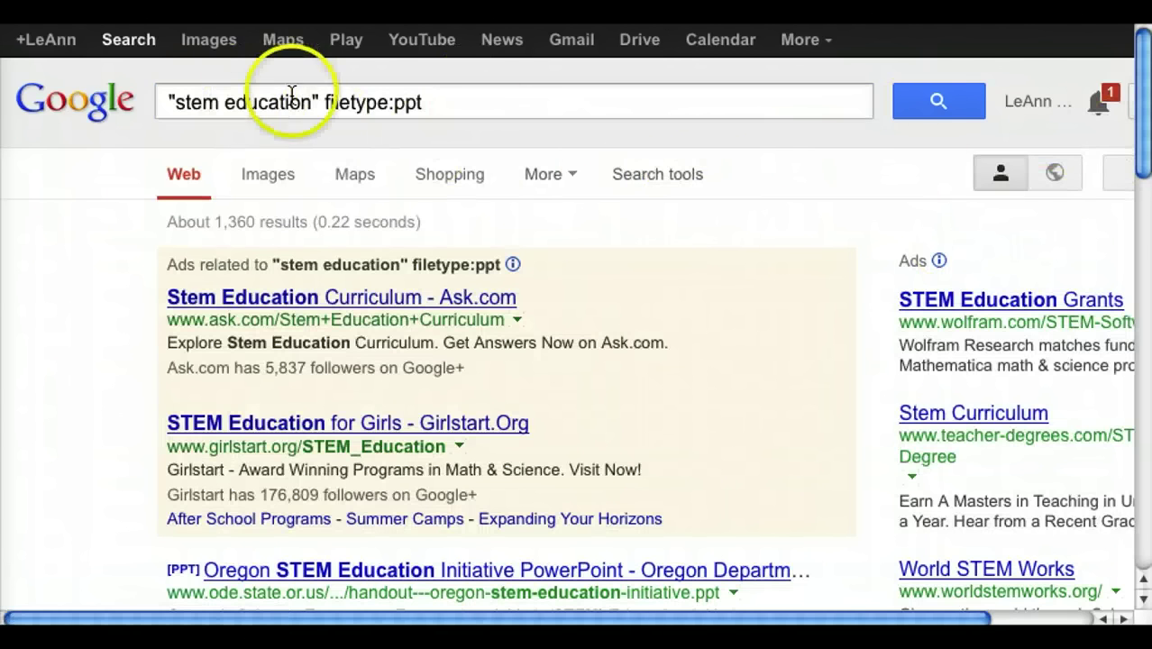
pyautogui.moveTo(1142, 125); pyautogui.dragTo(1134, 274)
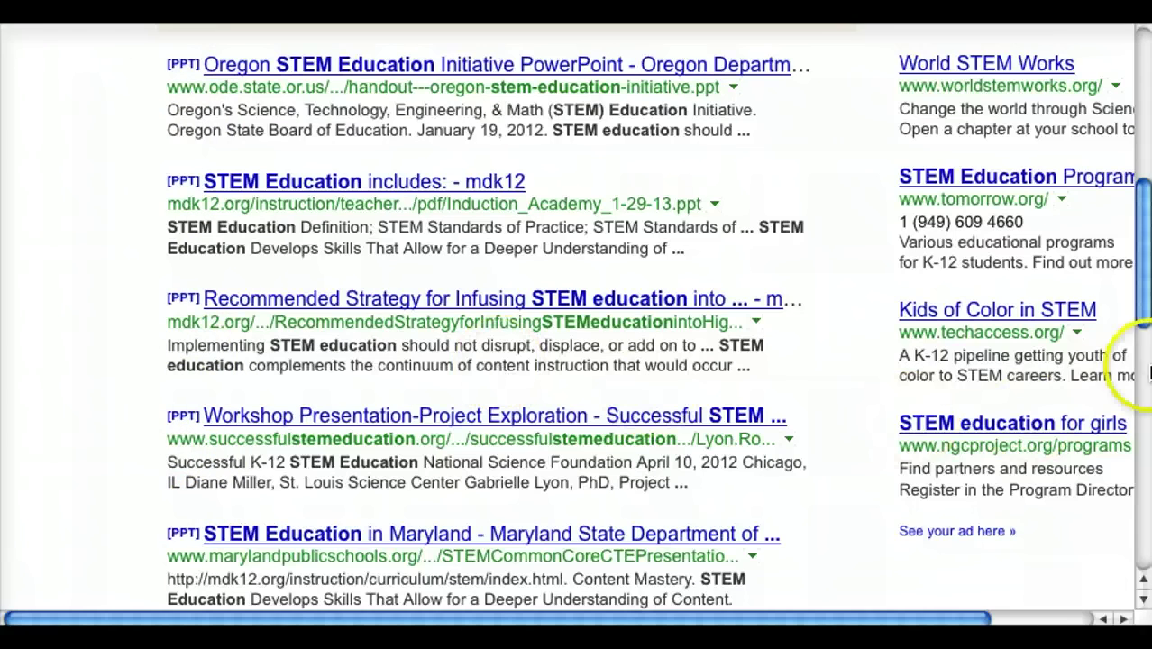
pyautogui.moveTo(1141, 303); pyautogui.dragTo(1143, 135)
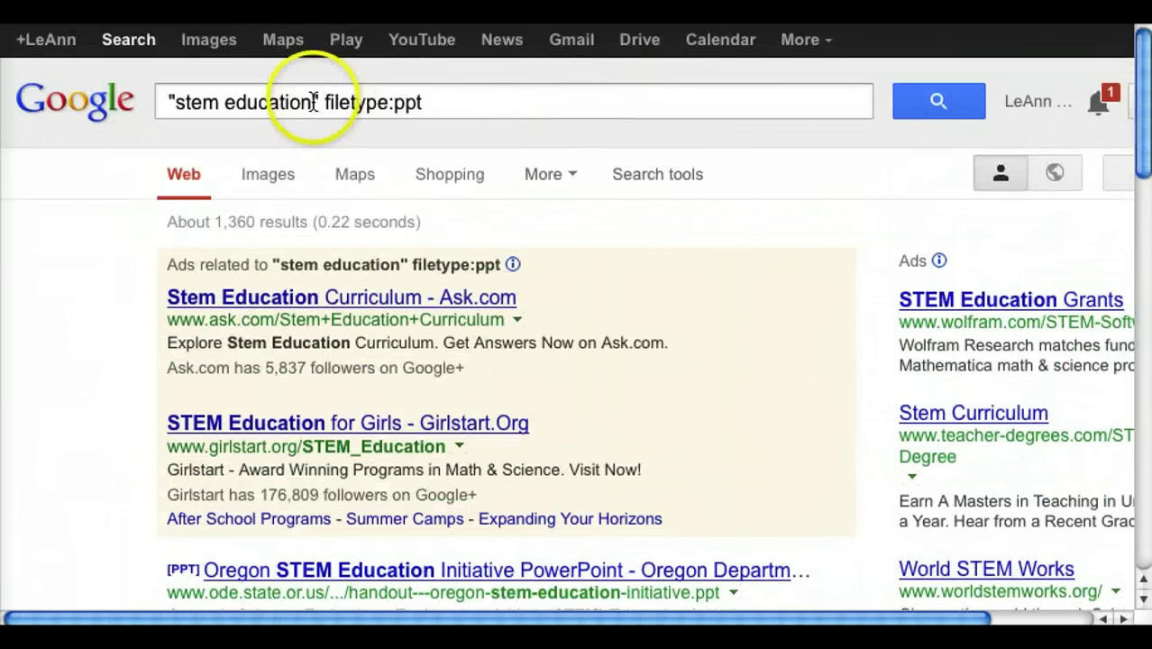
# Step: Change the query to google search tips filetype:pdf, run the search and look over the PDF results
pyautogui.moveTo(321, 102); pyautogui.dragTo(54, 91)
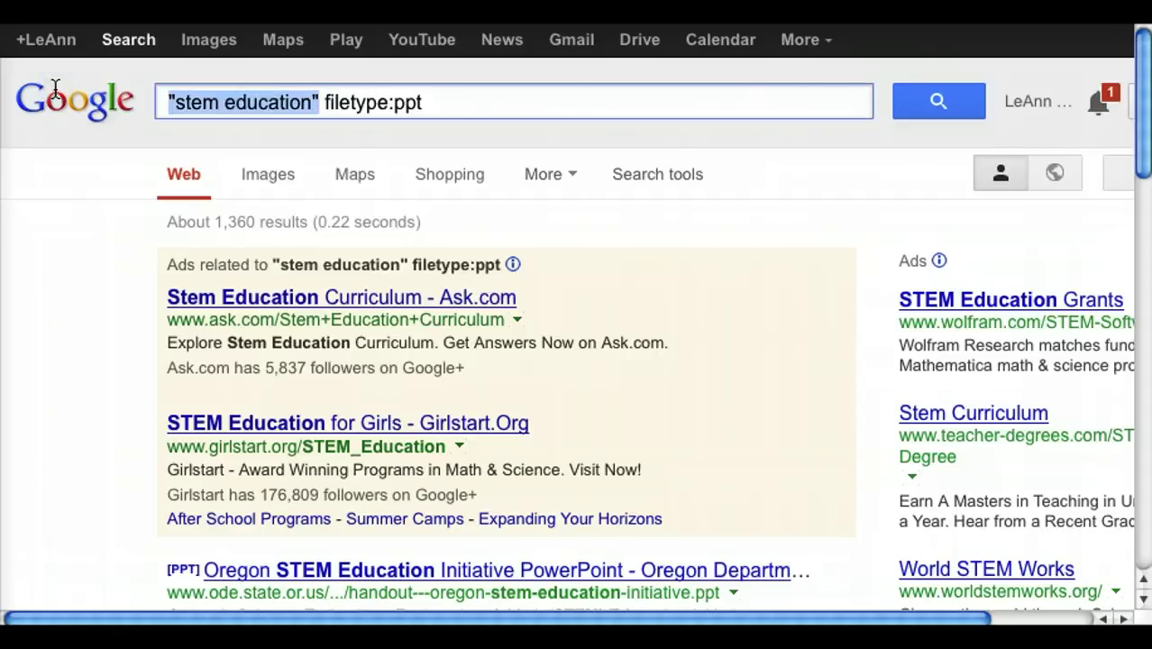
pyautogui.write('google search')
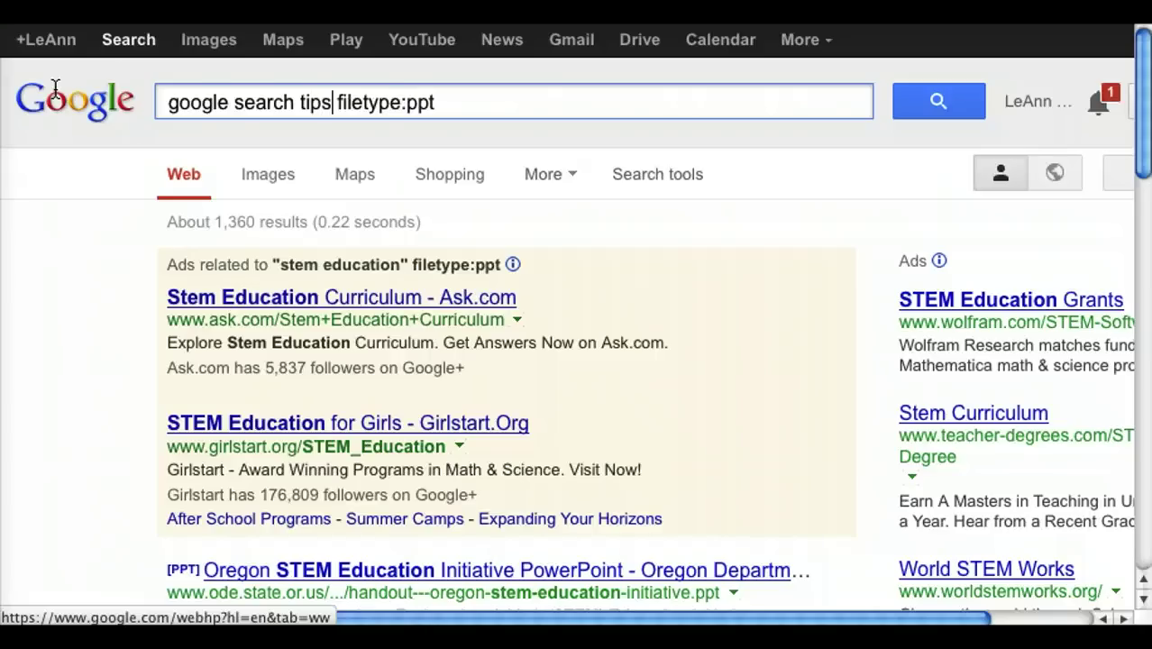
pyautogui.write(' tips')
pyautogui.click(440, 104)
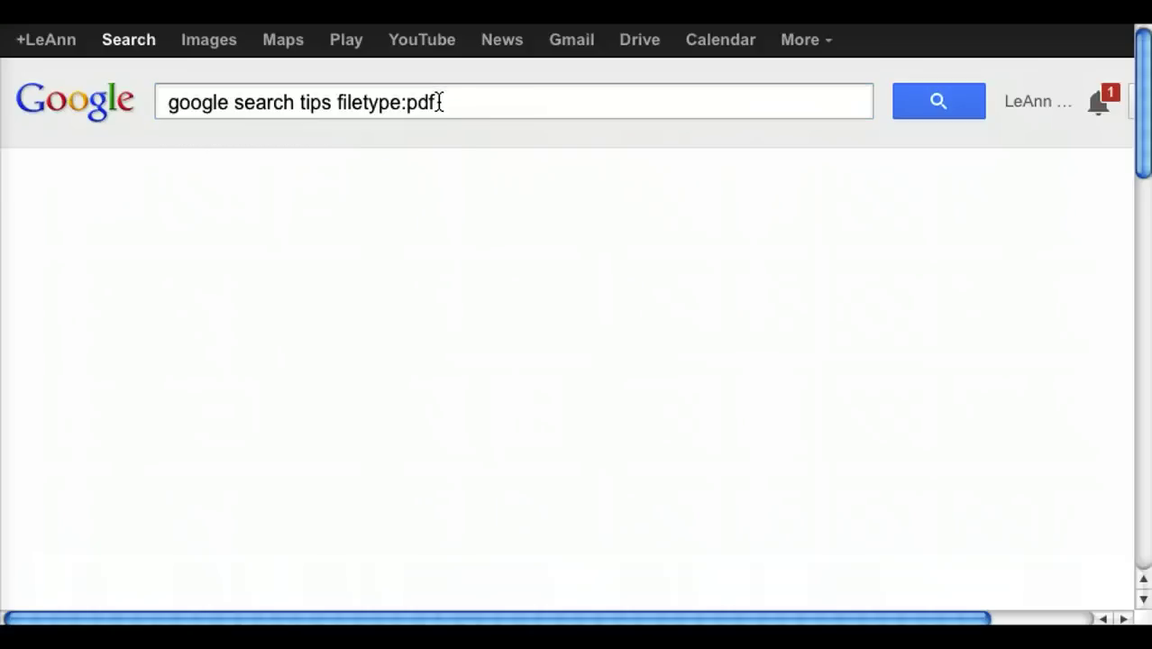
pyautogui.press('Return')
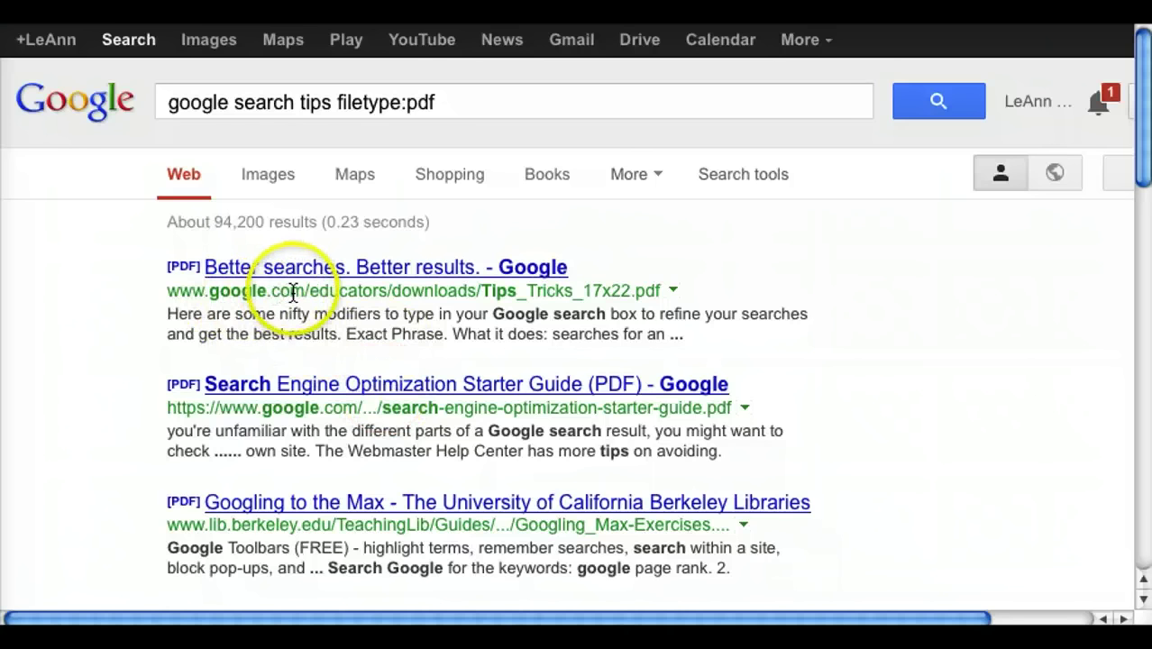
pyautogui.moveTo(1143, 153); pyautogui.dragTo(1142, 249)
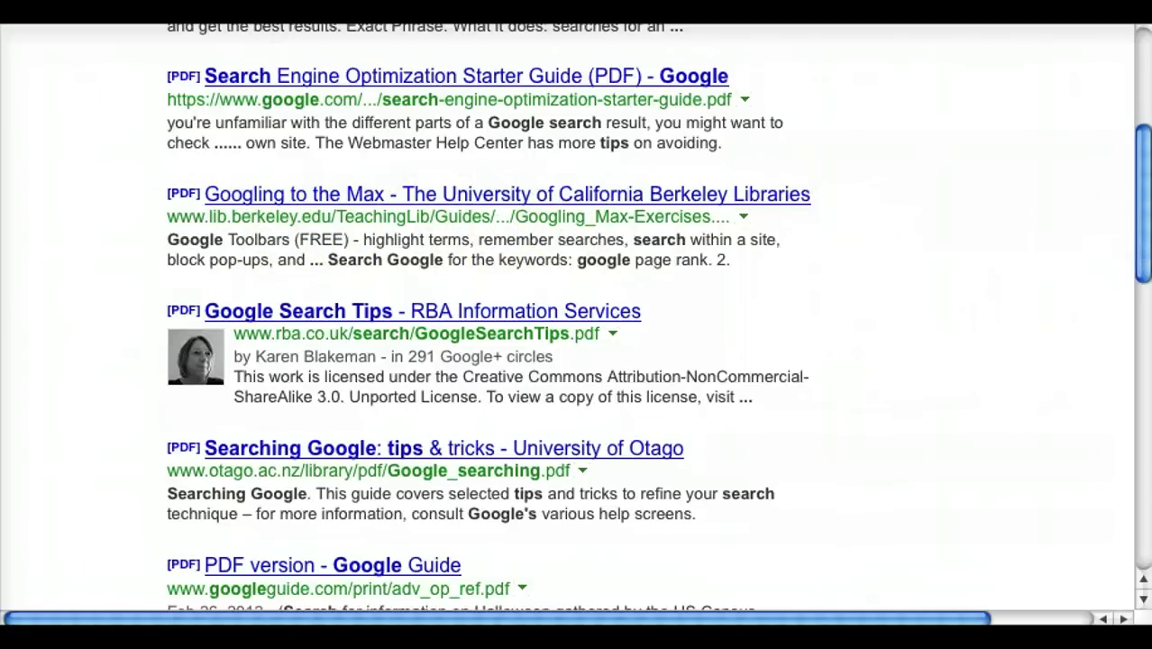
pyautogui.scroll(4, 1142, 135)
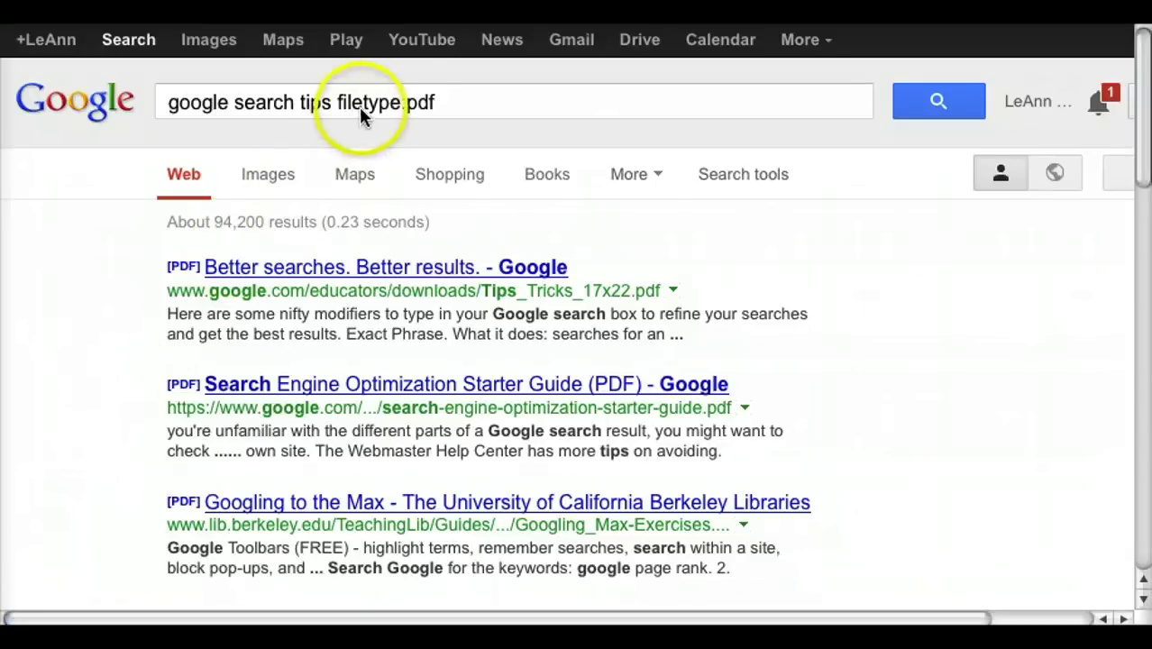
# Step: Replace the query with define:socialism and run the search to look up the word's definition
pyautogui.click(437, 103)
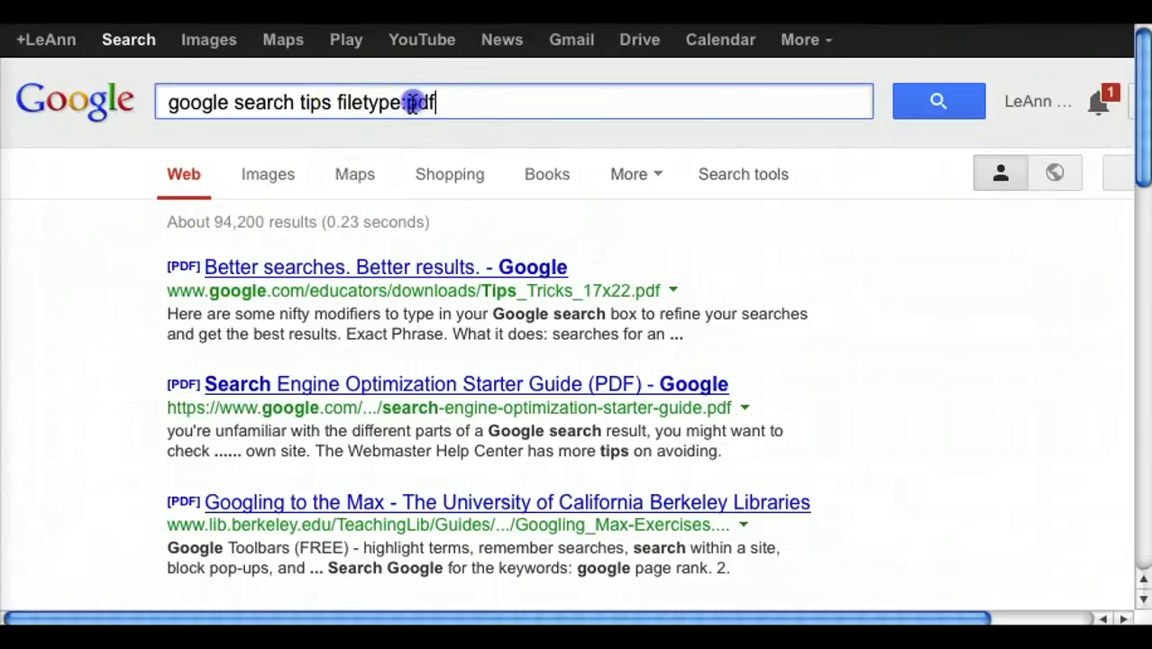
pyautogui.moveTo(336, 102); pyautogui.dragTo(134, 99)
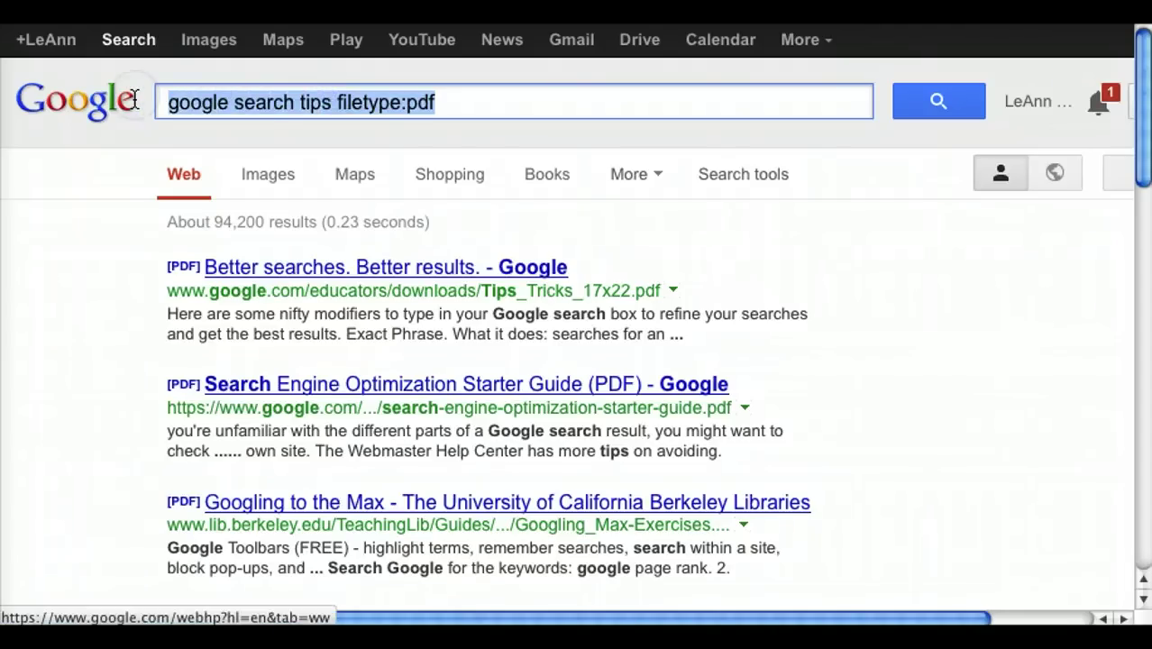
pyautogui.write('de')
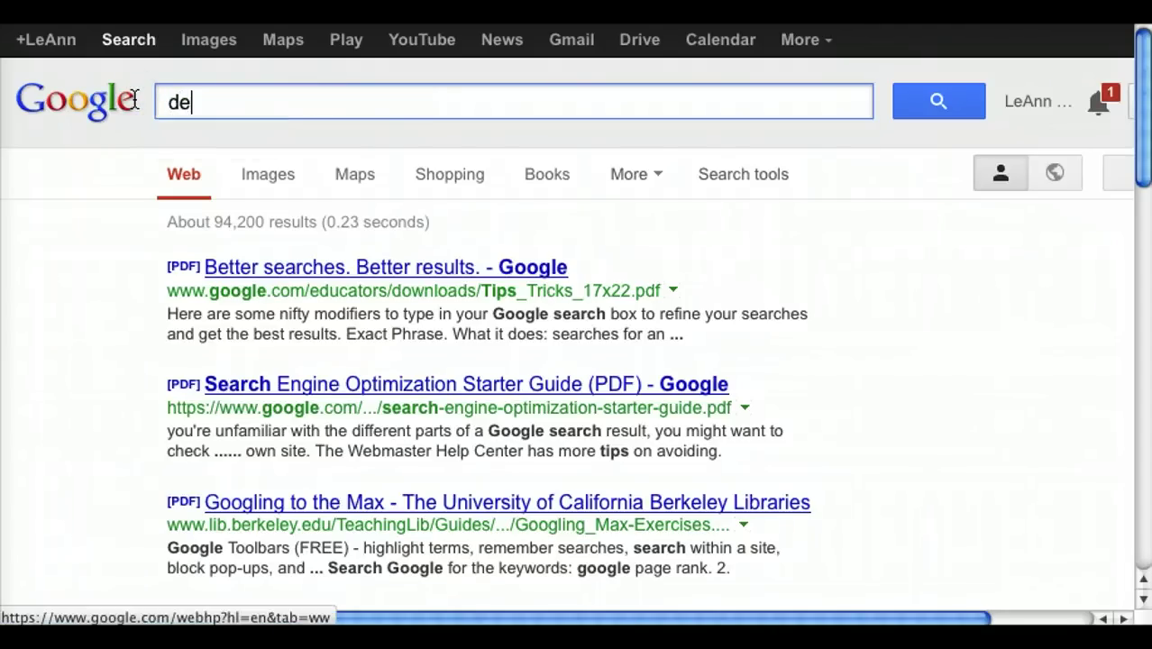
pyautogui.write('fine:socialism')
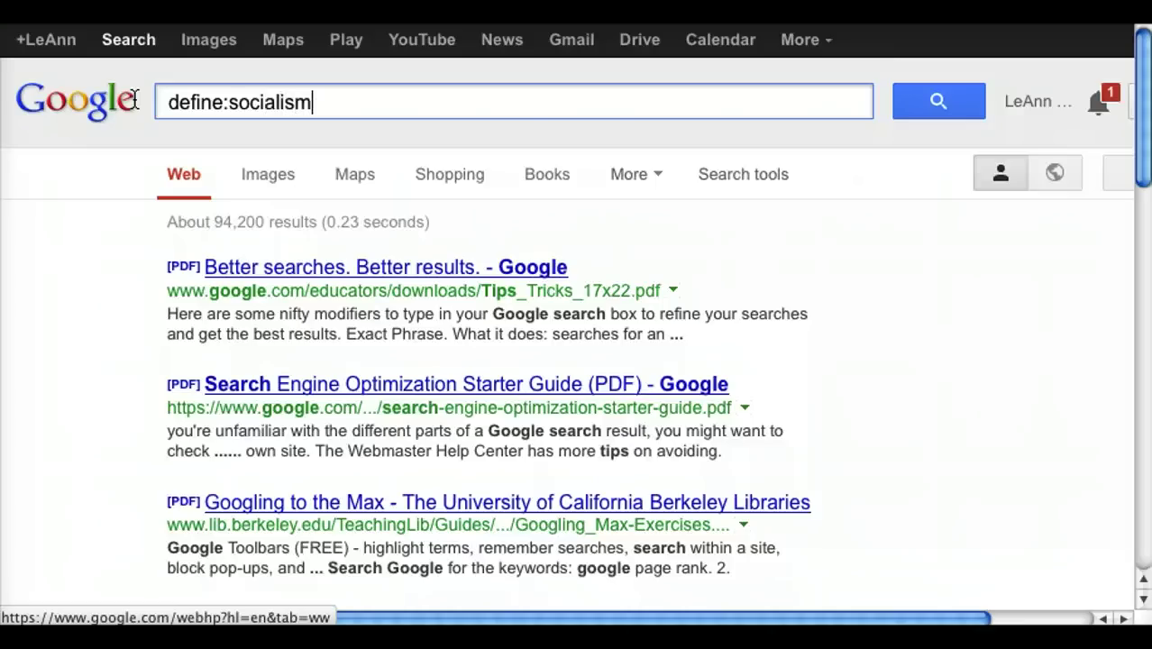
pyautogui.press('Return')
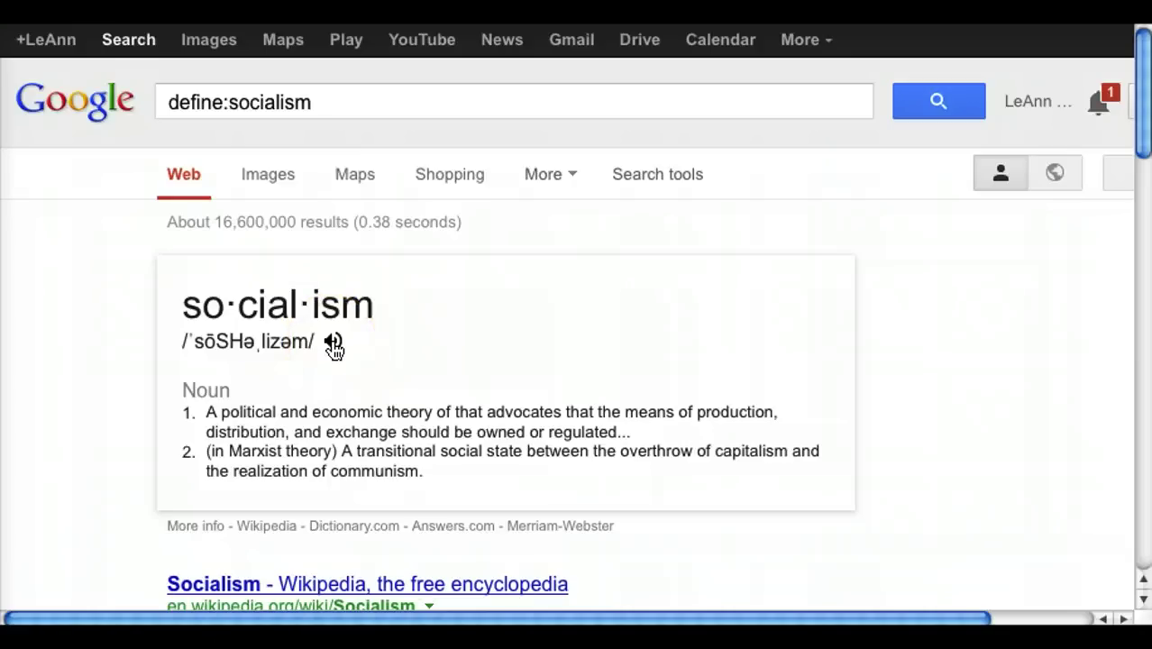
# Step: Open the detailed dictionary entry for socialism, look over its definitions and translation option, and return to the define:socialism results
pyautogui.moveTo(1143, 135); pyautogui.dragTo(1140, 154)
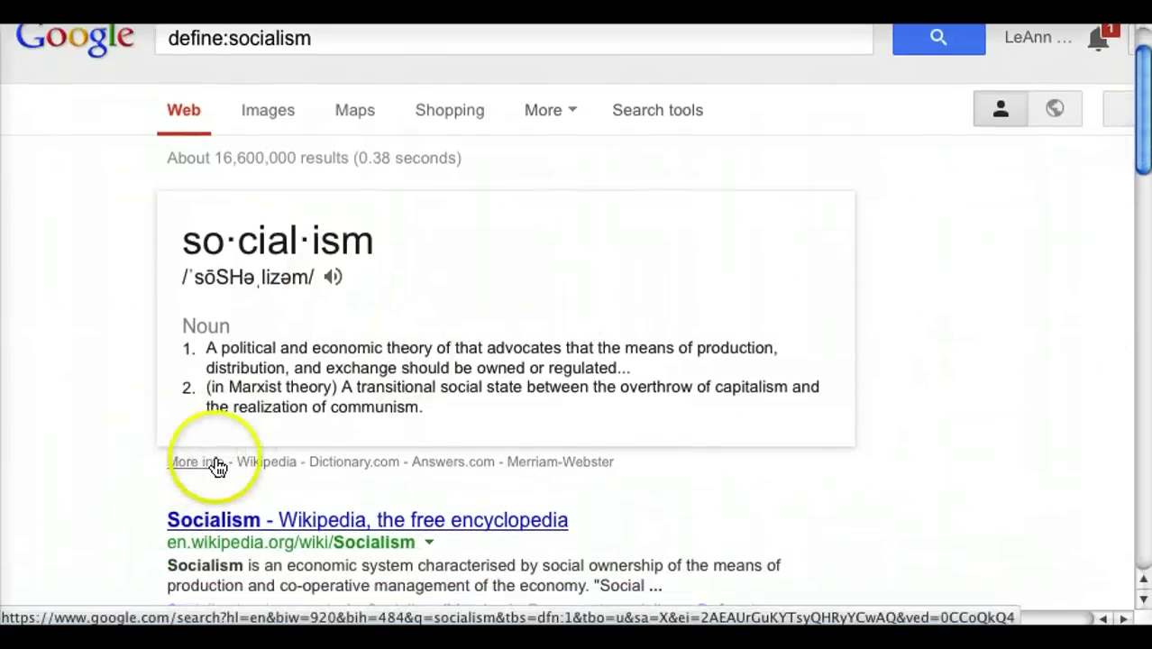
pyautogui.click(196, 463)
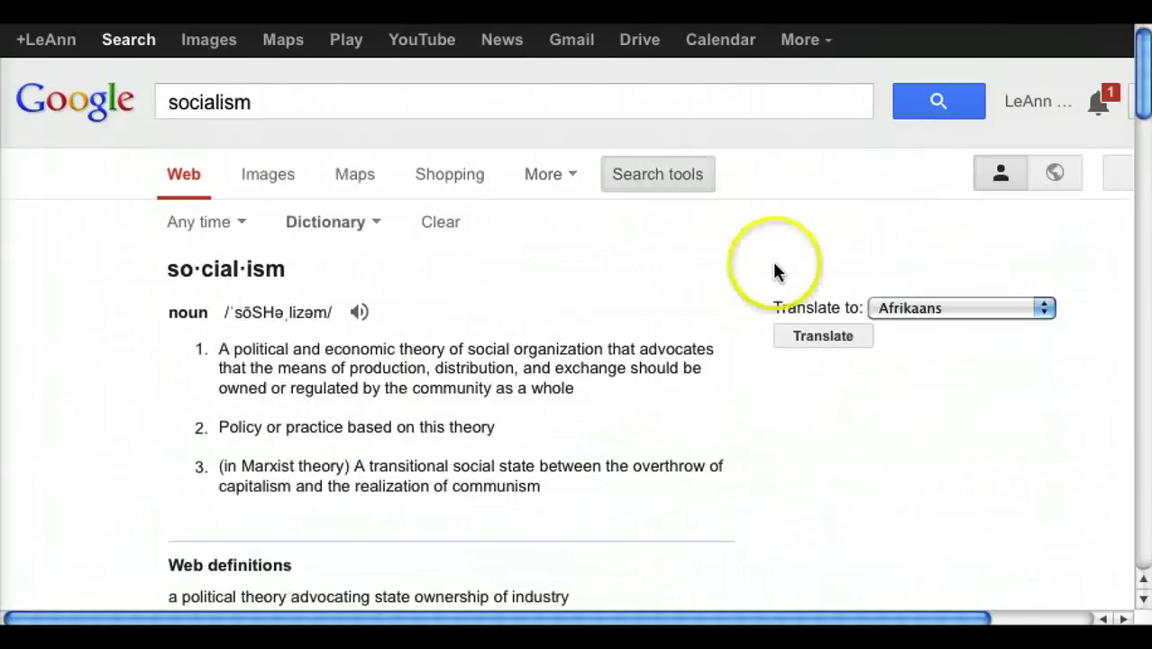
pyautogui.moveTo(1145, 72); pyautogui.dragTo(1144, 115)
pyautogui.scroll(5, 897, 298)
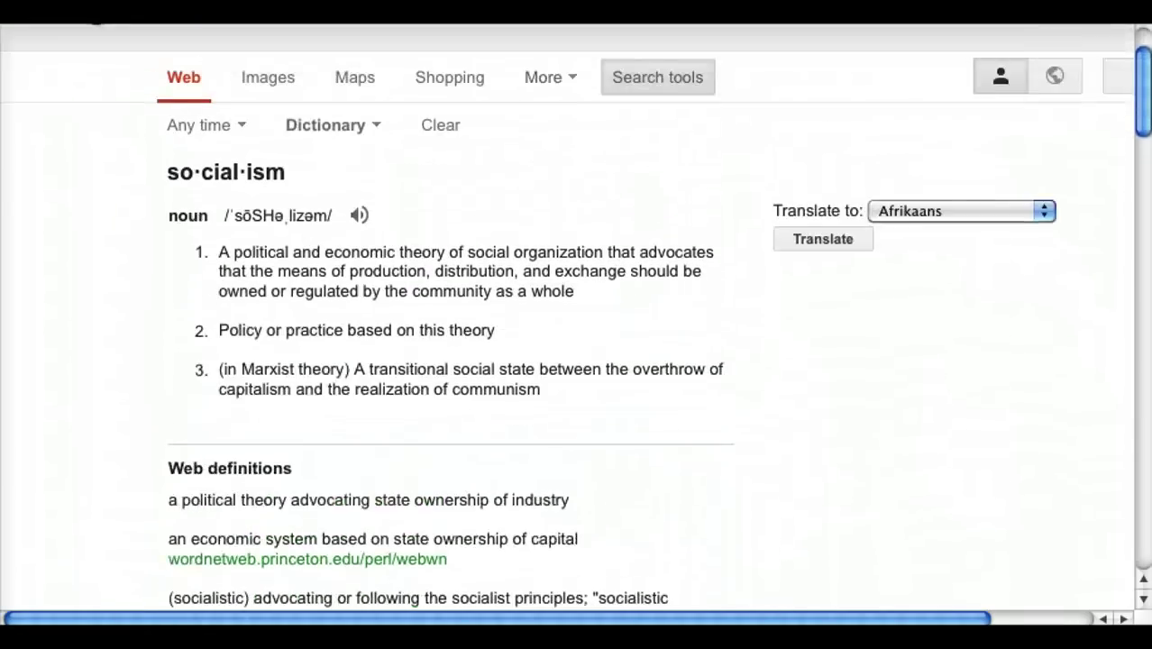
pyautogui.click(831, 342)
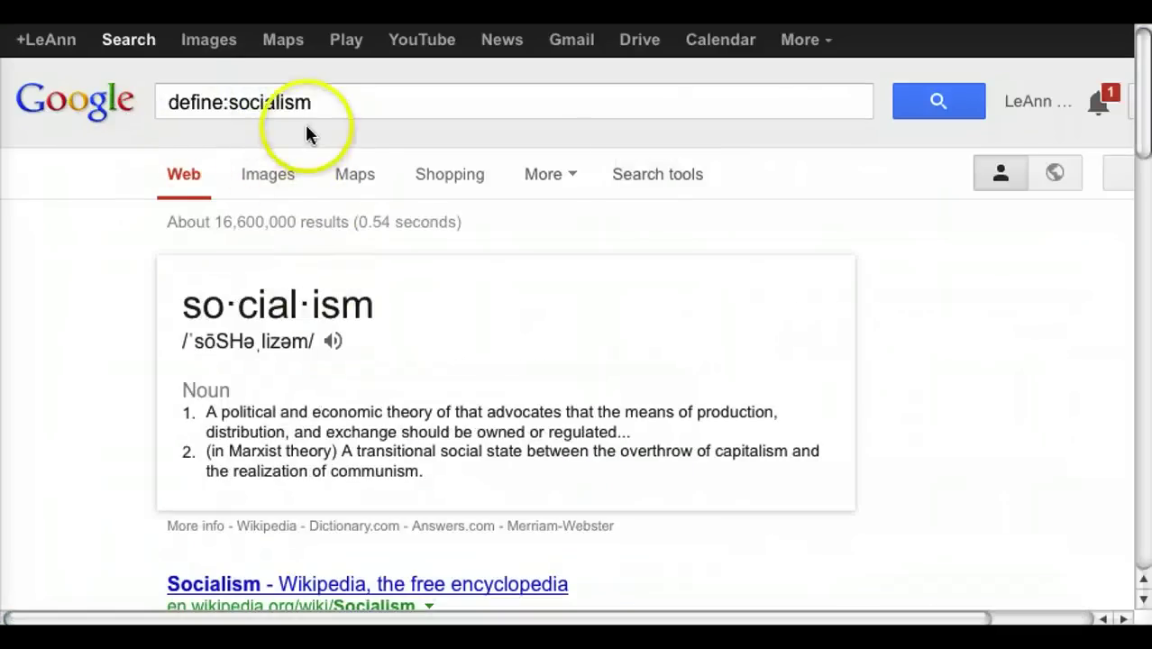
# Step: Replace the query with 345 / 3.5, run it as a calculation and look over the on-page calculator
pyautogui.click(295, 103)
pyautogui.moveTo(314, 102); pyautogui.dragTo(141, 93)
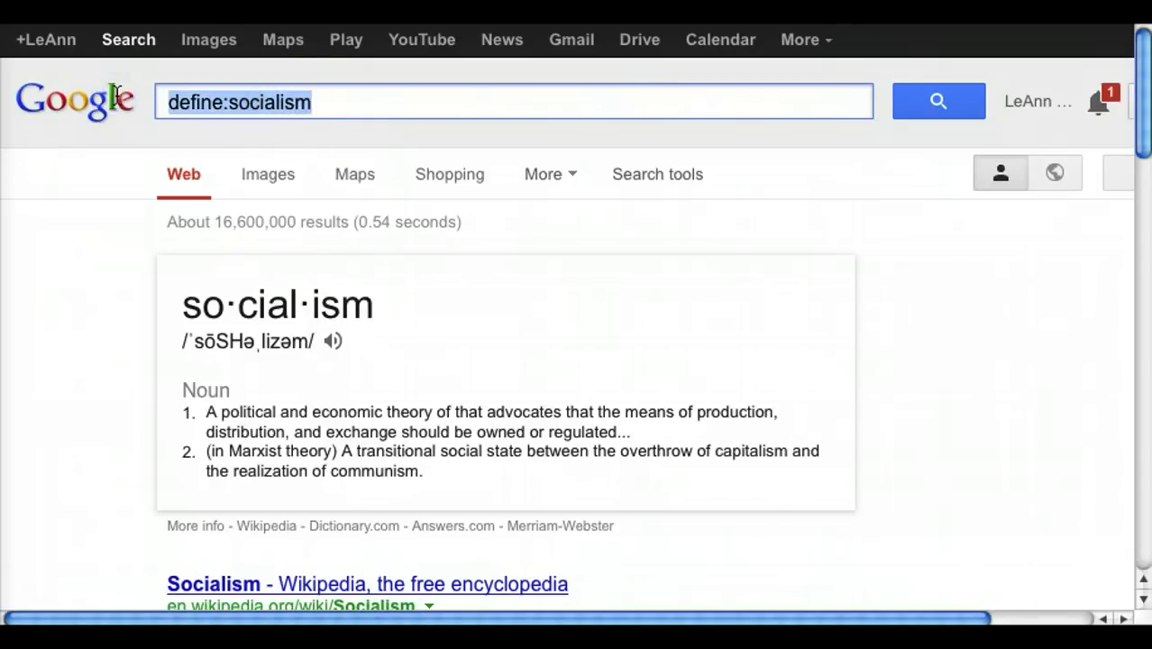
pyautogui.write('3')
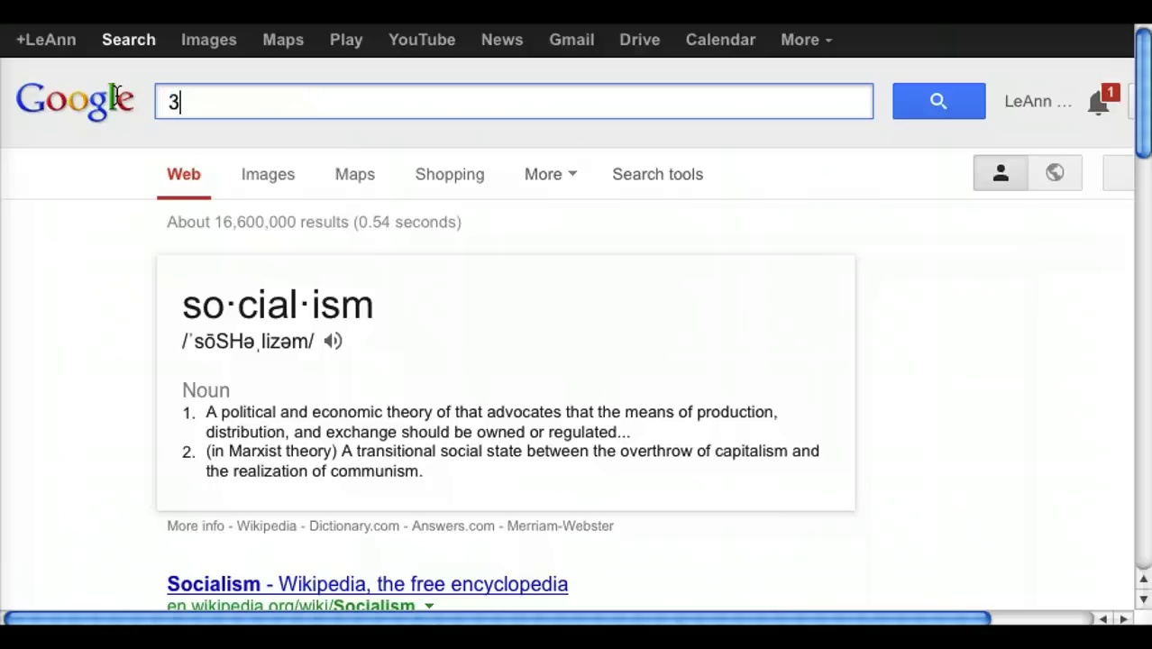
pyautogui.write('45 / 3.5')
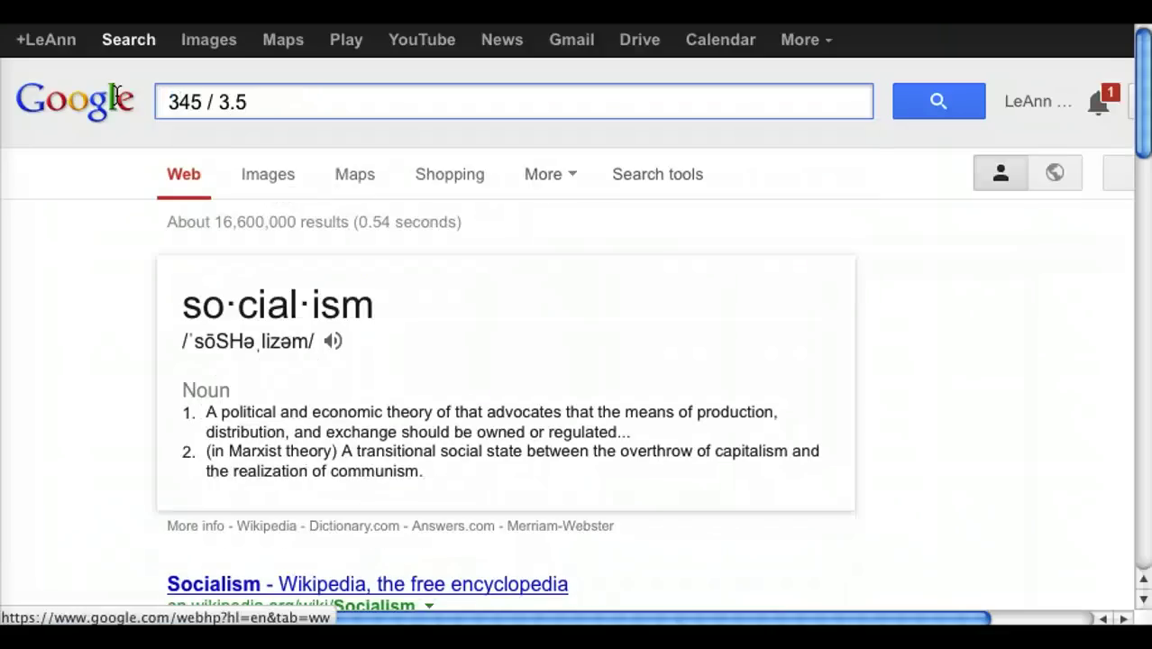
pyautogui.press('Return')
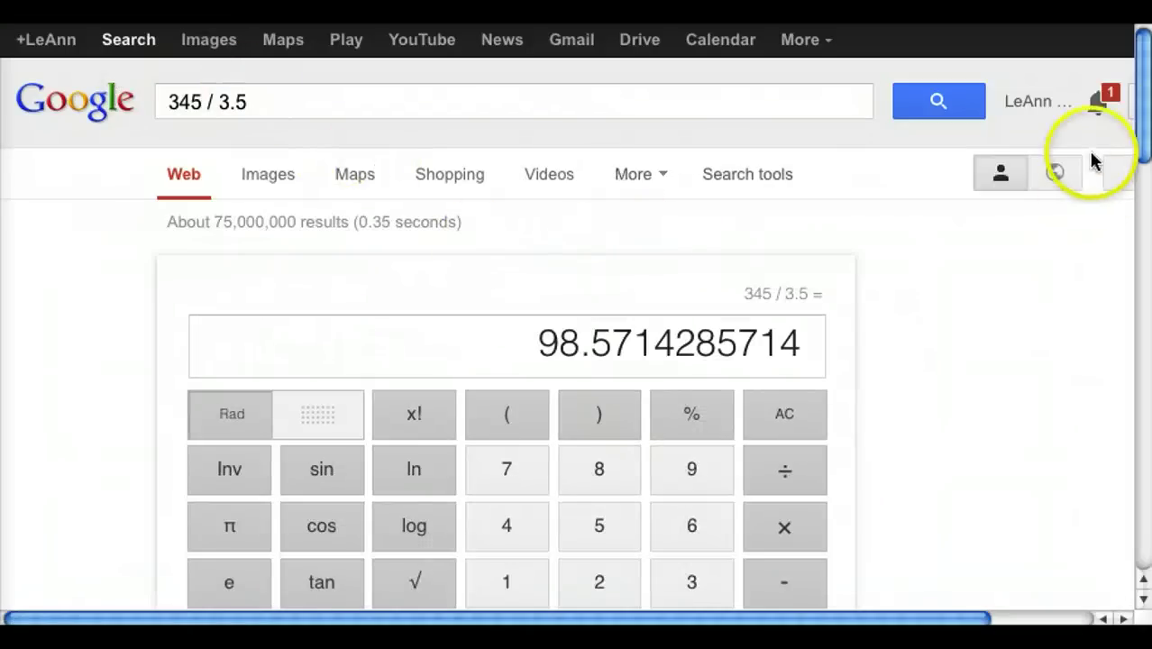
pyautogui.moveTo(1143, 113); pyautogui.dragTo(1146, 135)
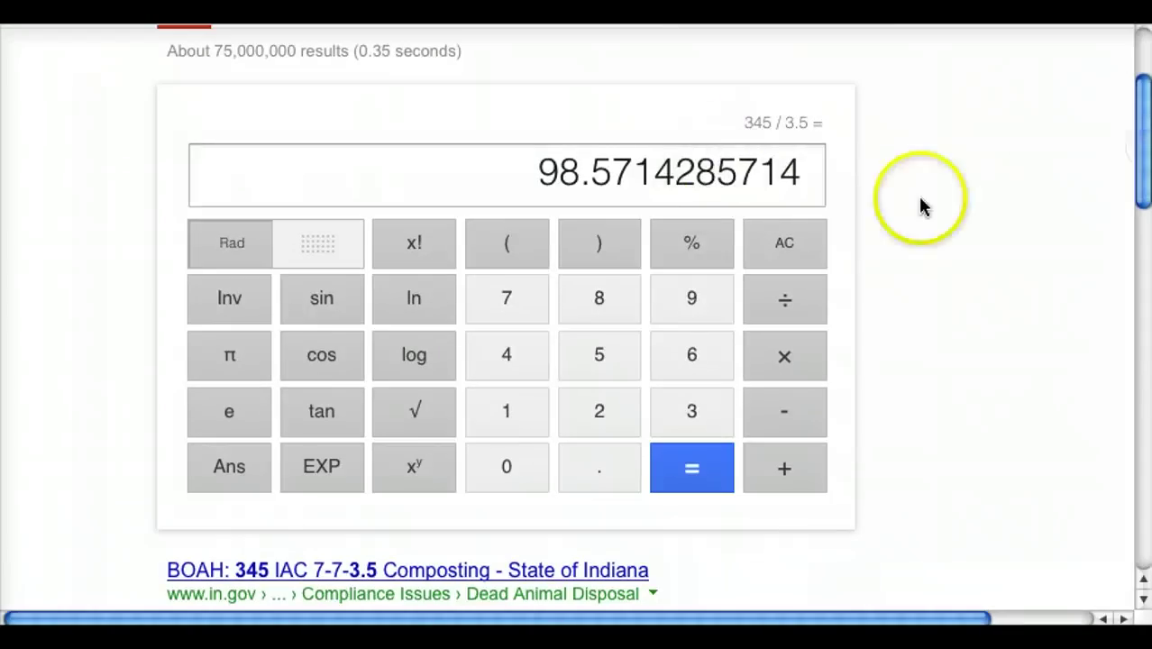
pyautogui.moveTo(1144, 116); pyautogui.dragTo(1145, 134)
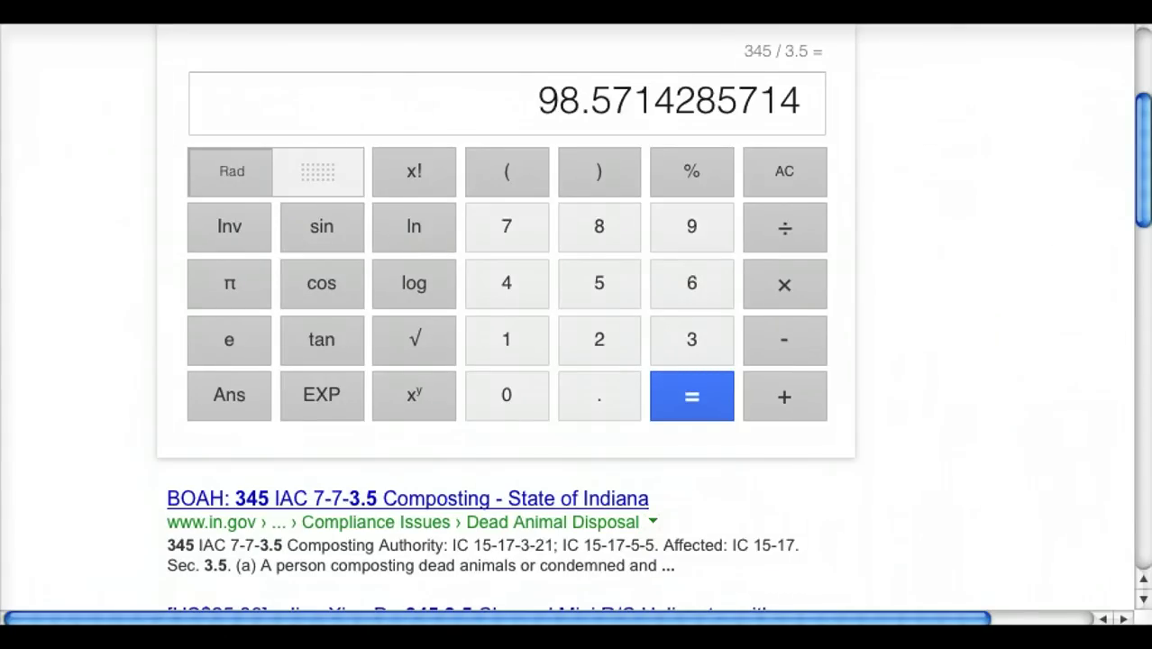
pyautogui.moveTo(1146, 169); pyautogui.dragTo(1147, 105)
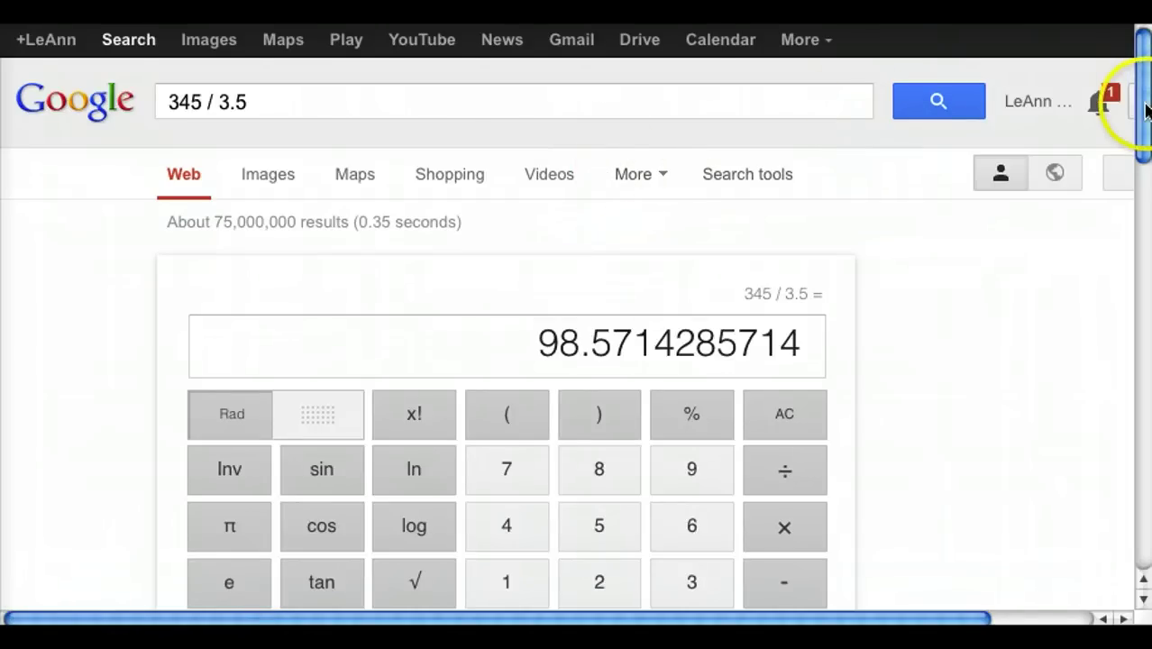
# Step: Replace the query with 20% of $245.85 and run it to calculate the percentage
pyautogui.moveTo(250, 102); pyautogui.dragTo(126, 102)
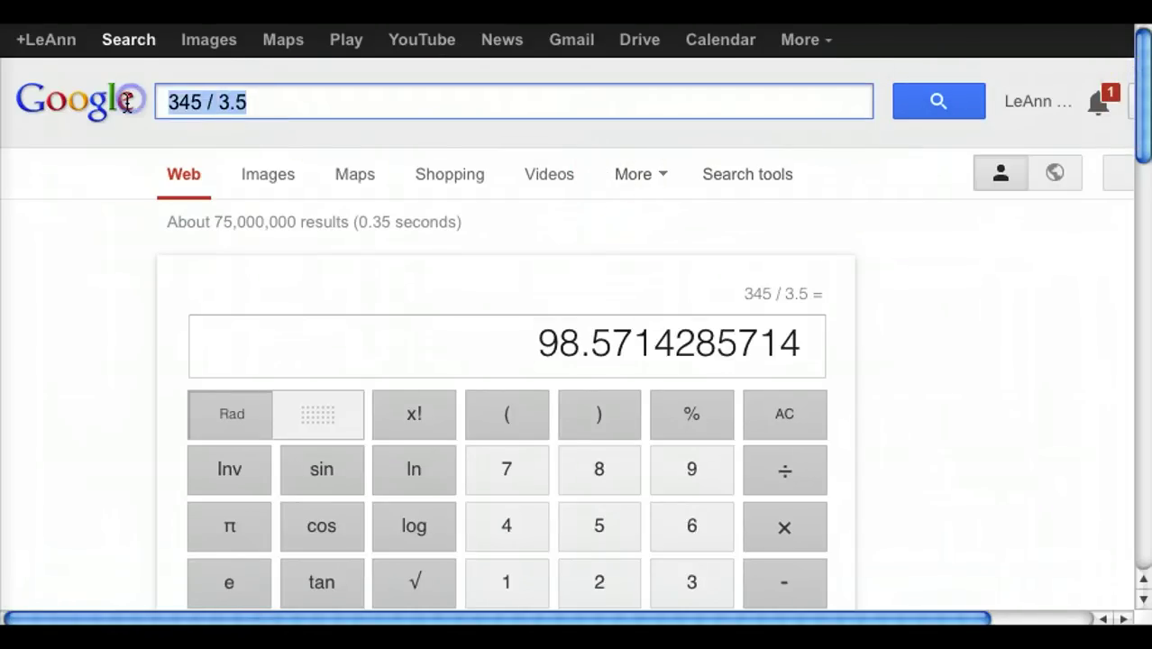
pyautogui.write('20% 245')
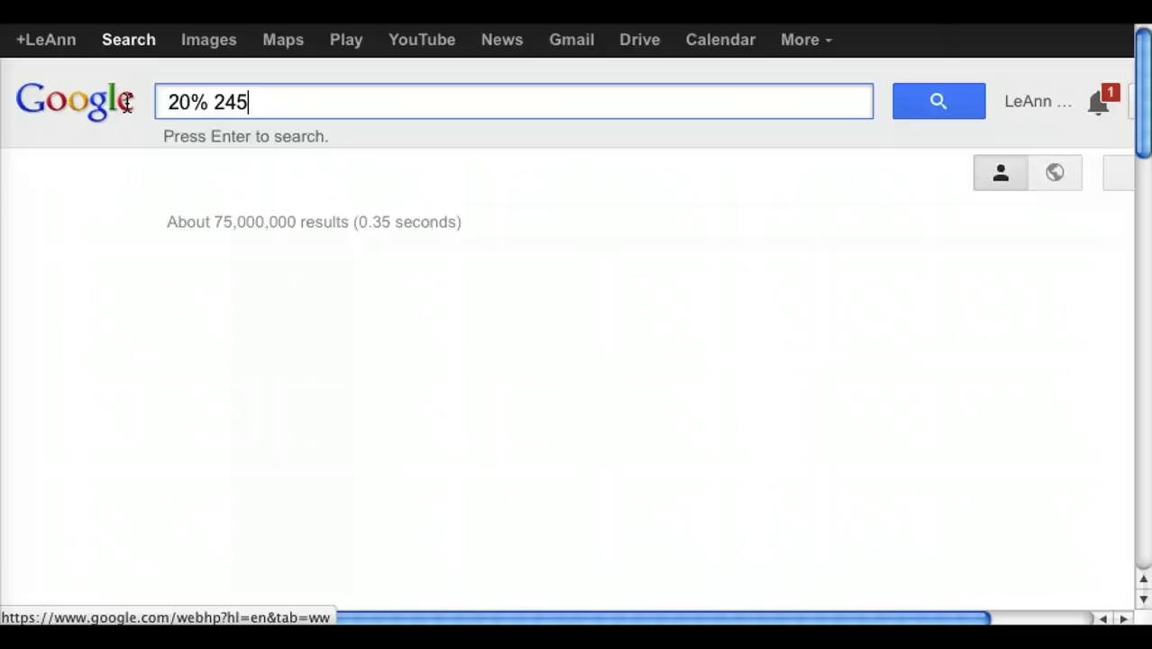
pyautogui.press('BackSpace')
pyautogui.press('BackSpace')
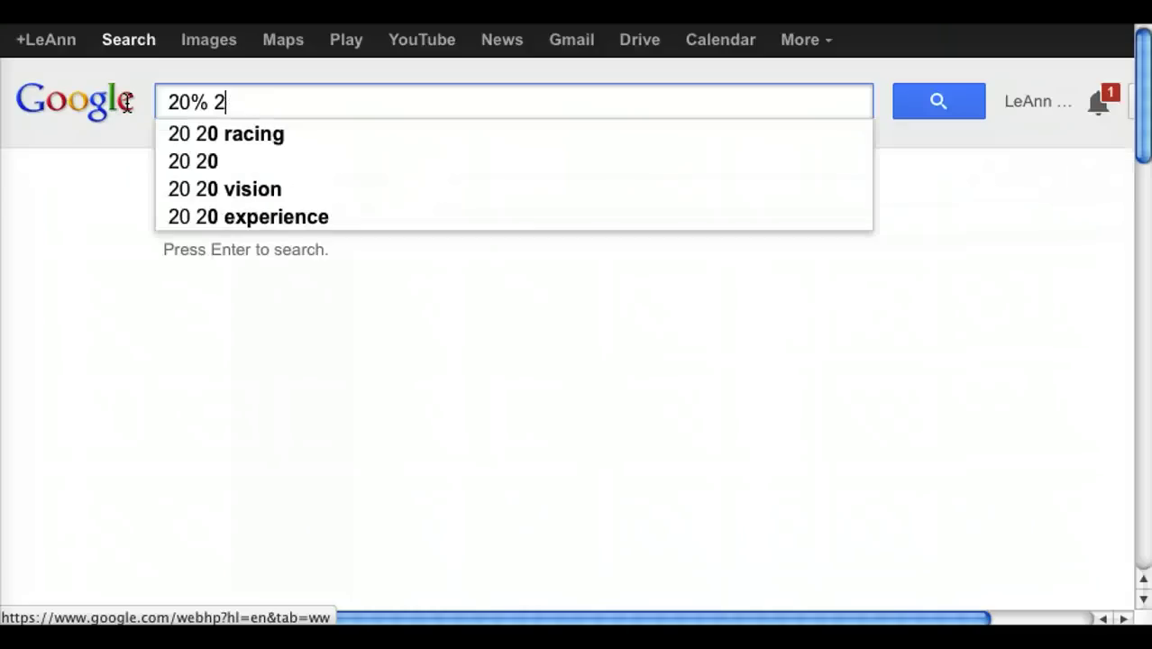
pyautogui.press('BackSpace')
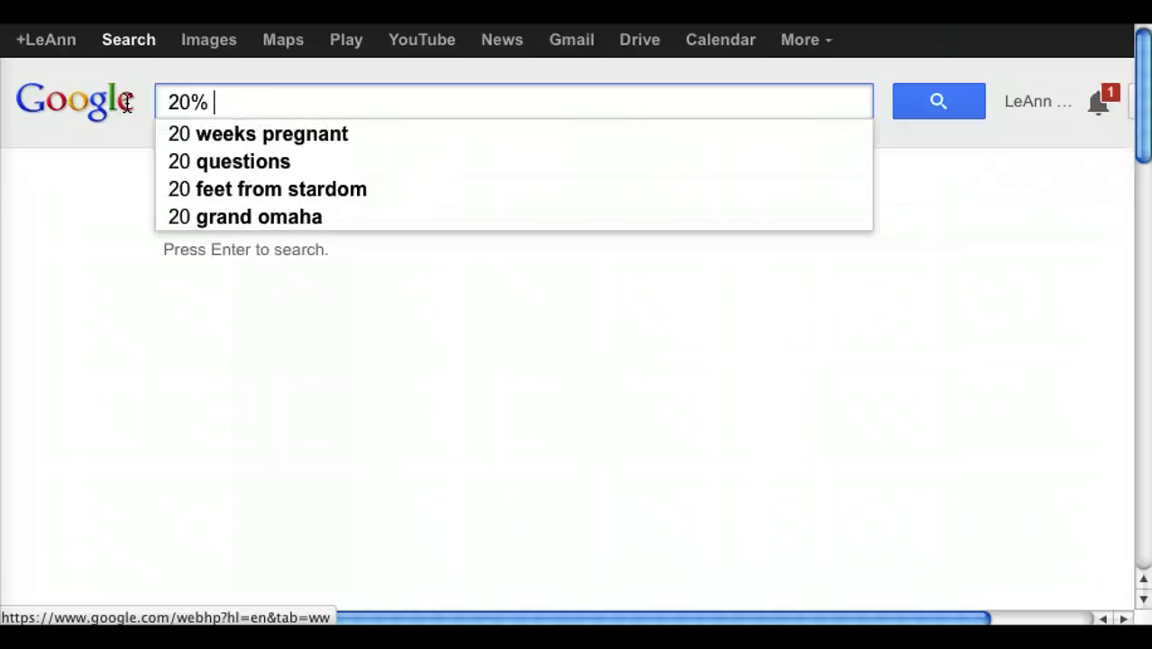
pyautogui.write('of $')
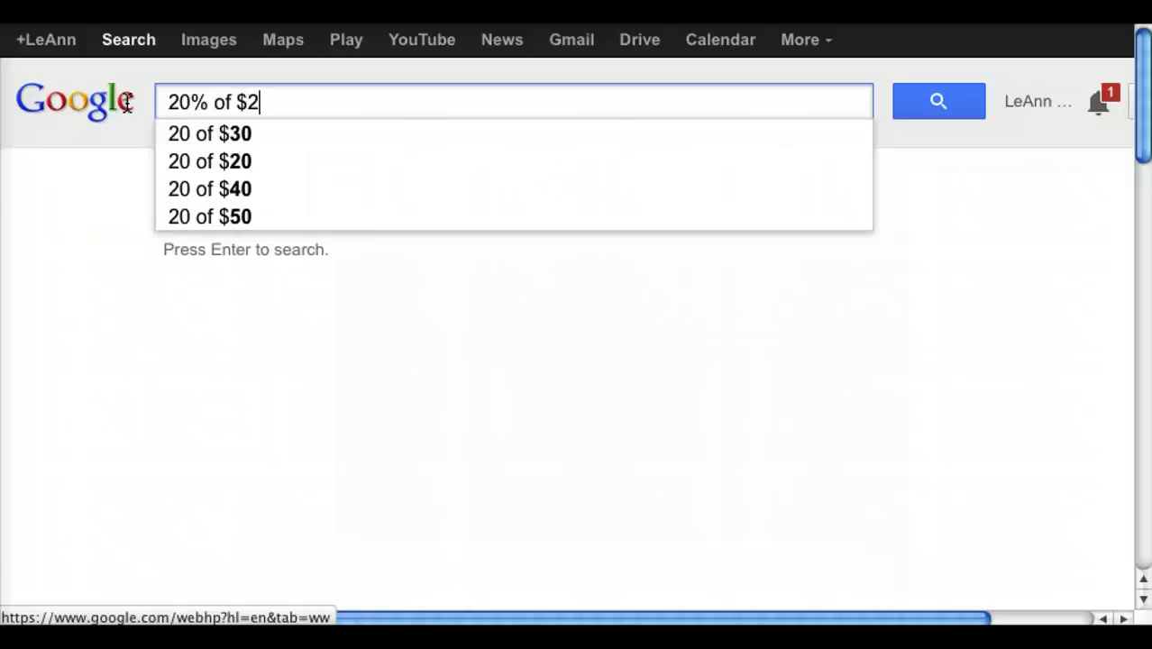
pyautogui.write('245.85')
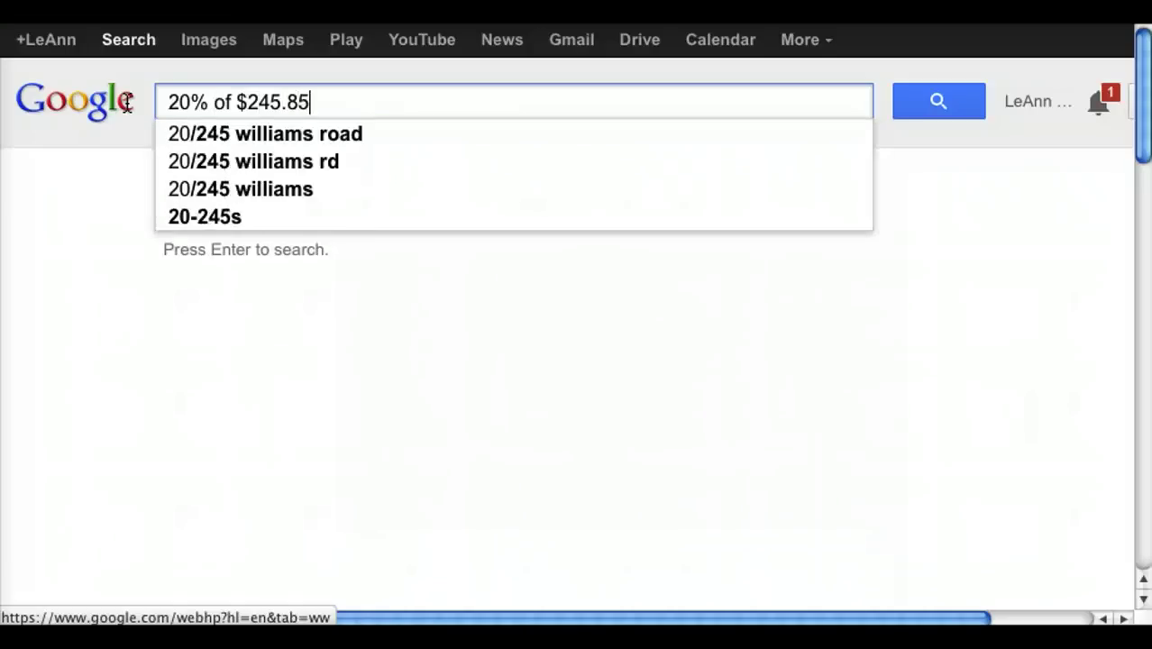
pyautogui.press('Return')
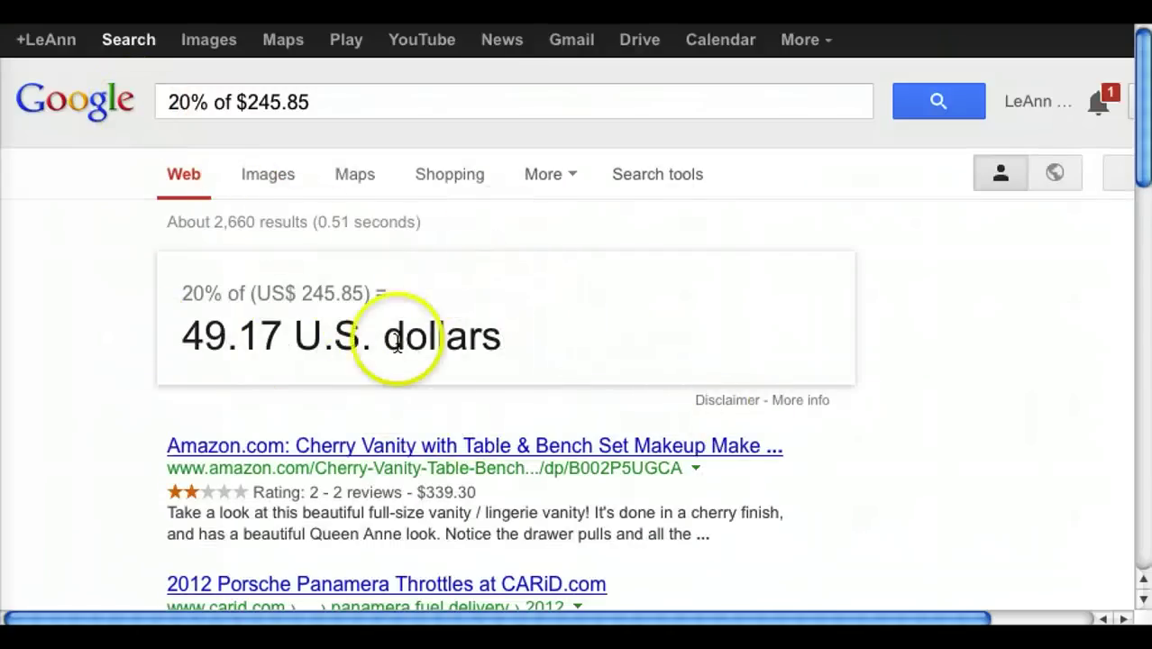
# Step: Replace the query with $250 to euro and run it to convert the currency
pyautogui.click(289, 104)
pyautogui.moveTo(312, 101); pyautogui.dragTo(121, 100)
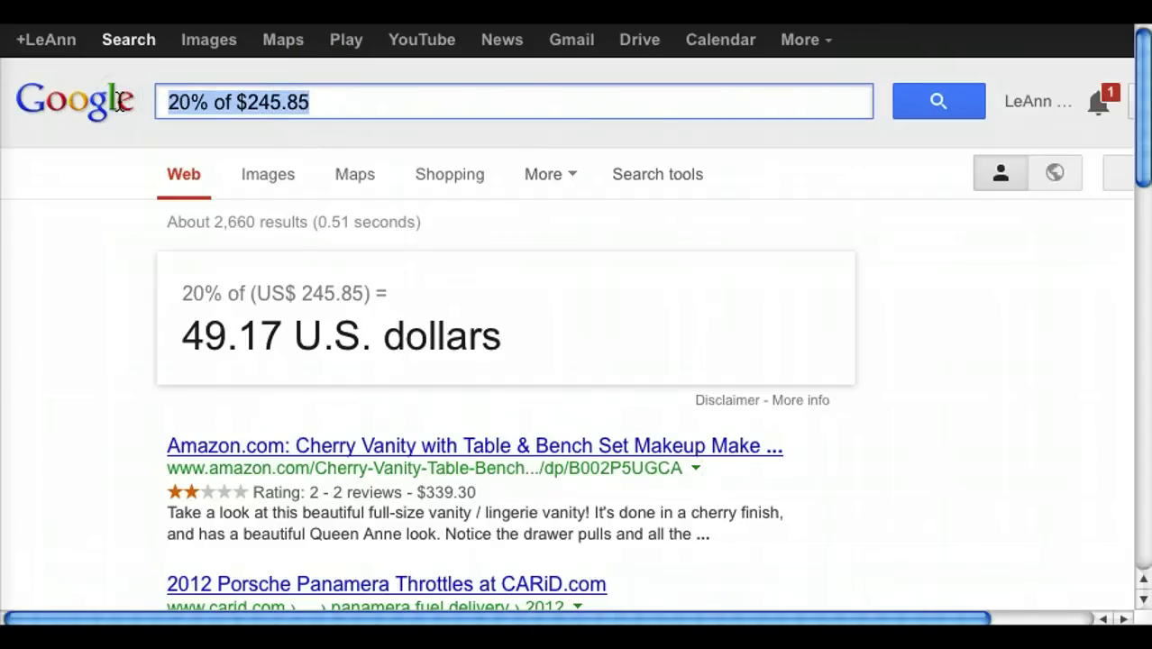
pyautogui.write('$25')
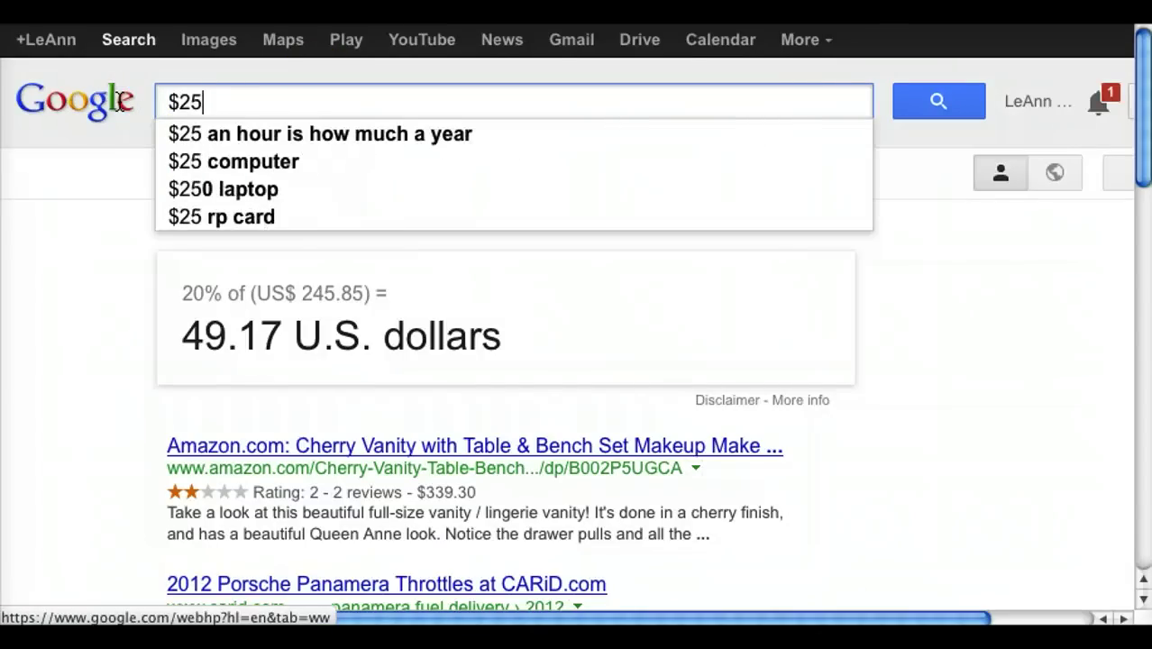
pyautogui.write('0 to euro')
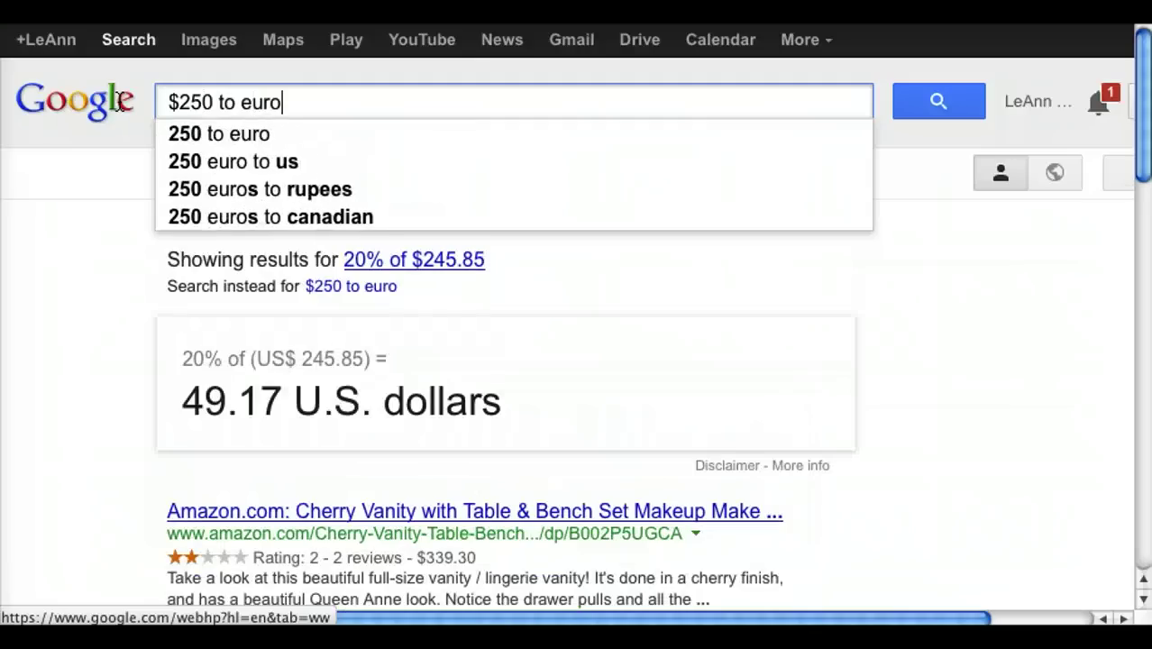
pyautogui.press('Return')
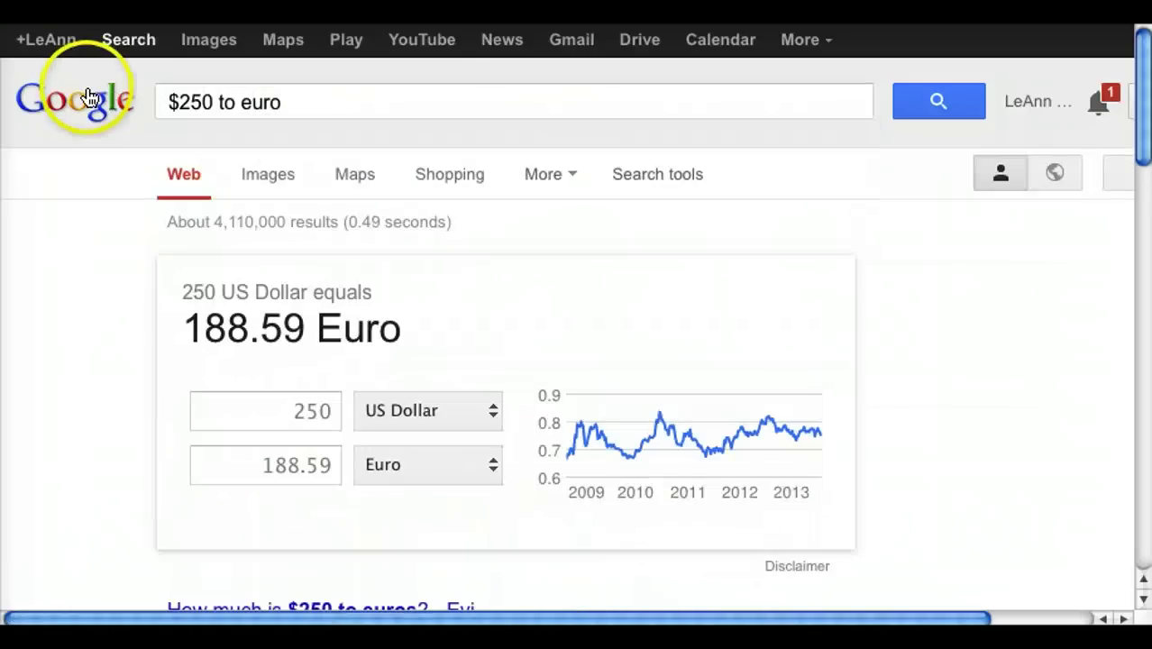
# Step: Replace the query with 2.5 cups to tbsp and run it to convert the volume
pyautogui.click(243, 101)
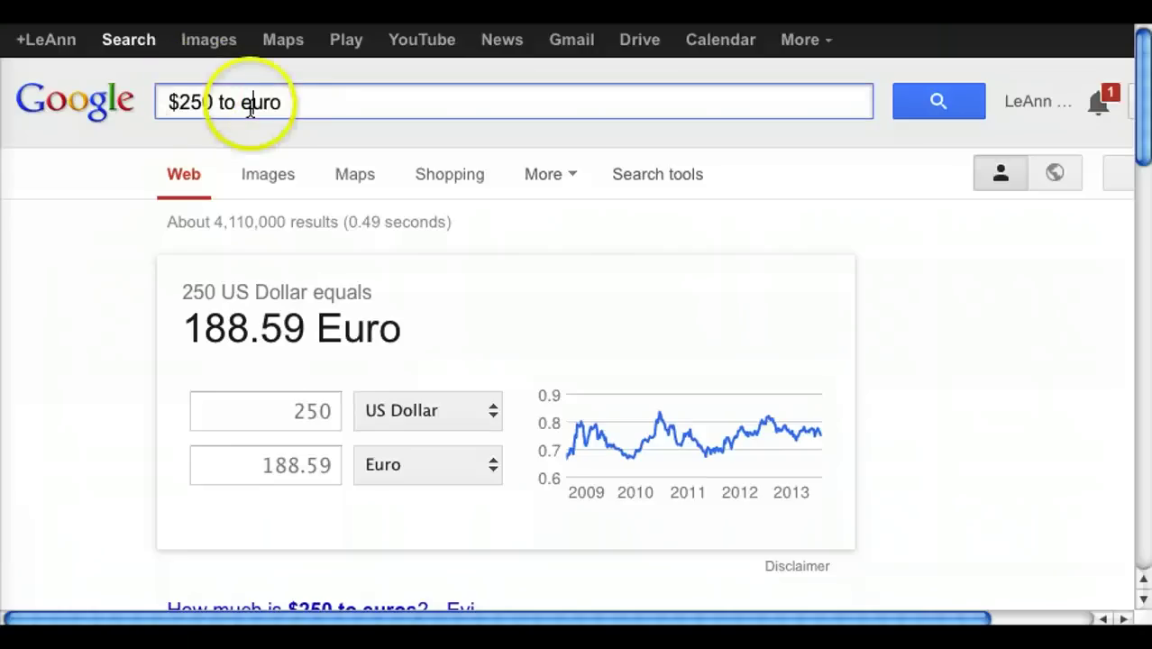
pyautogui.tripleClick(144, 102)
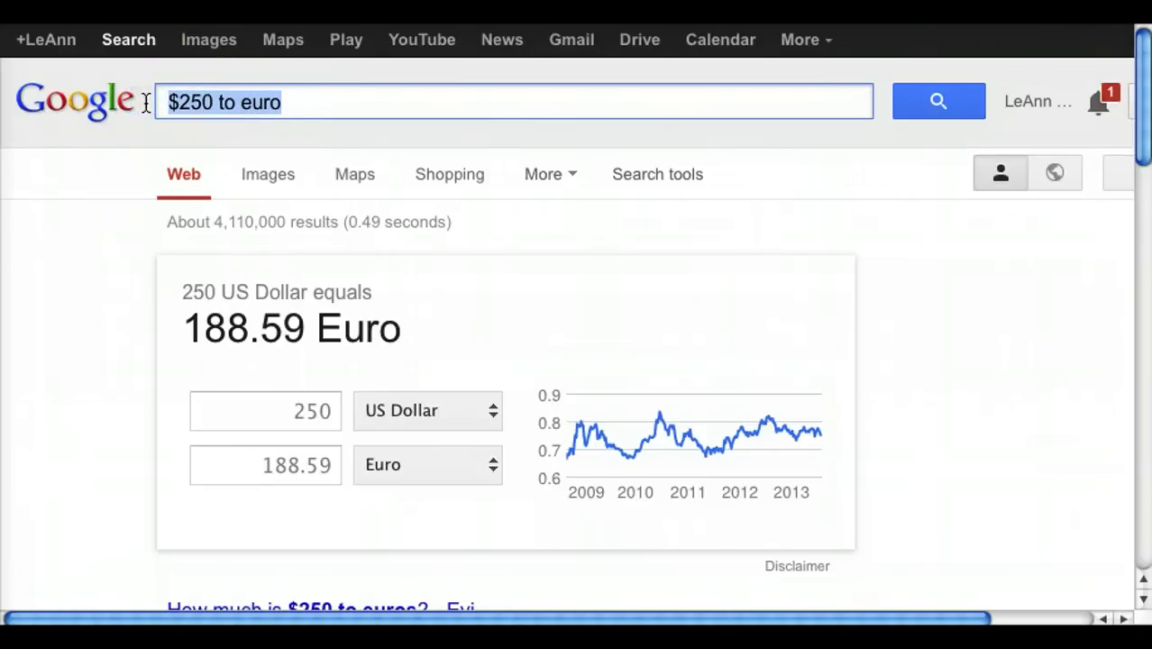
pyautogui.write('25')
pyautogui.press('BackSpace')
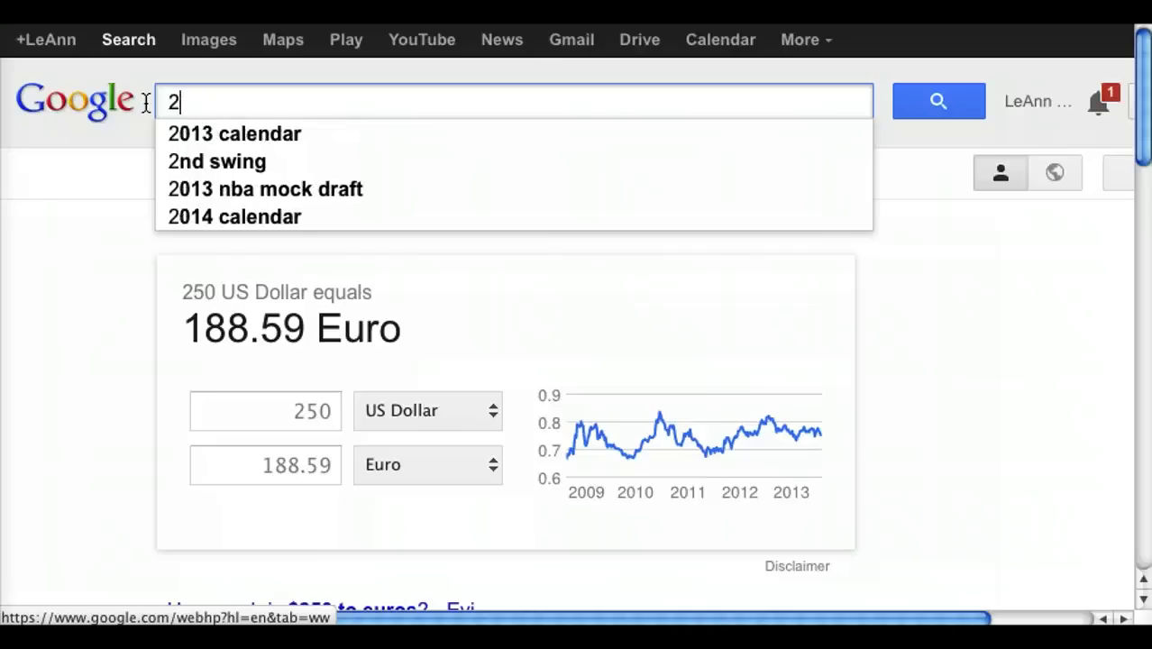
pyautogui.write('.5 ')
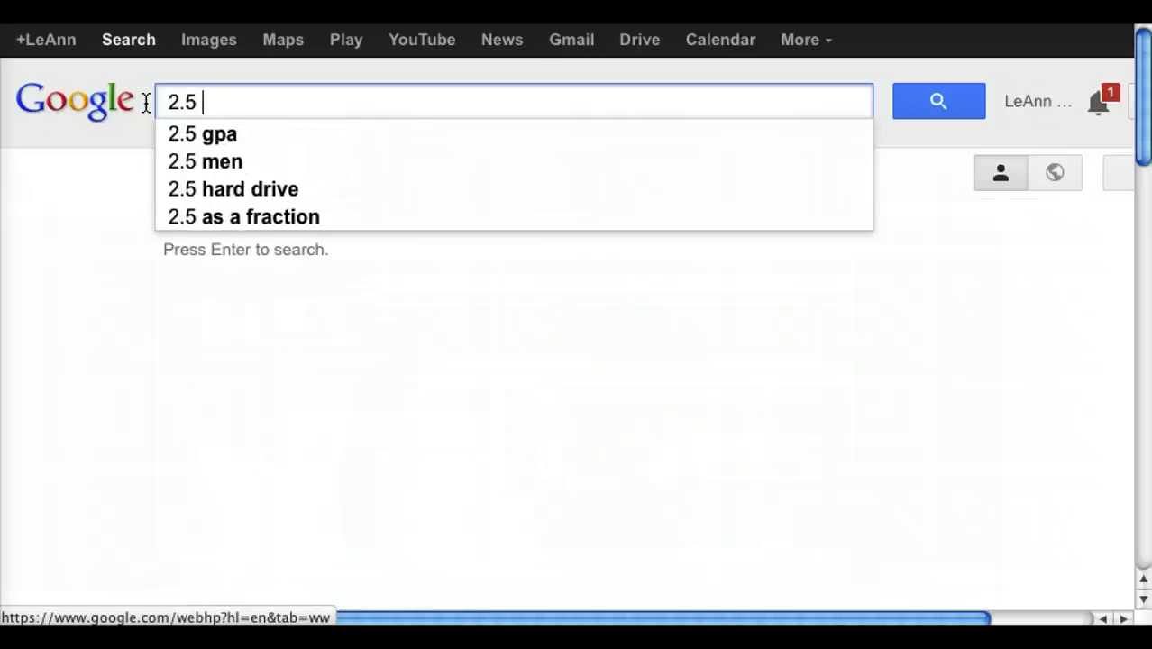
pyautogui.write('cups to ')
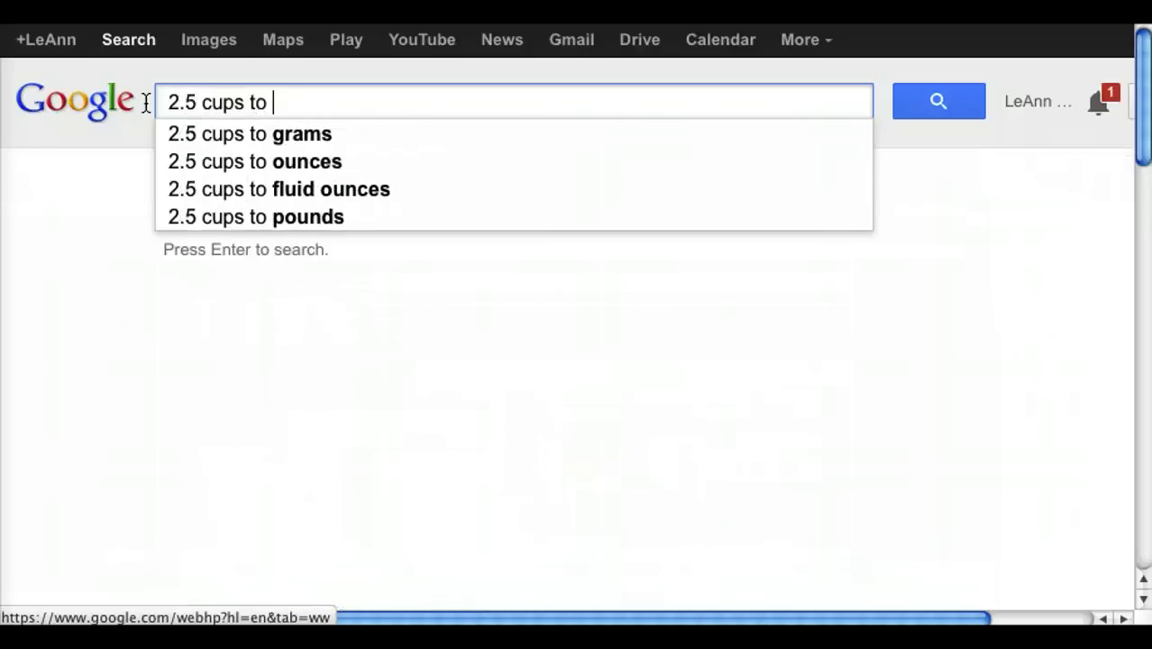
pyautogui.write('tbsp')
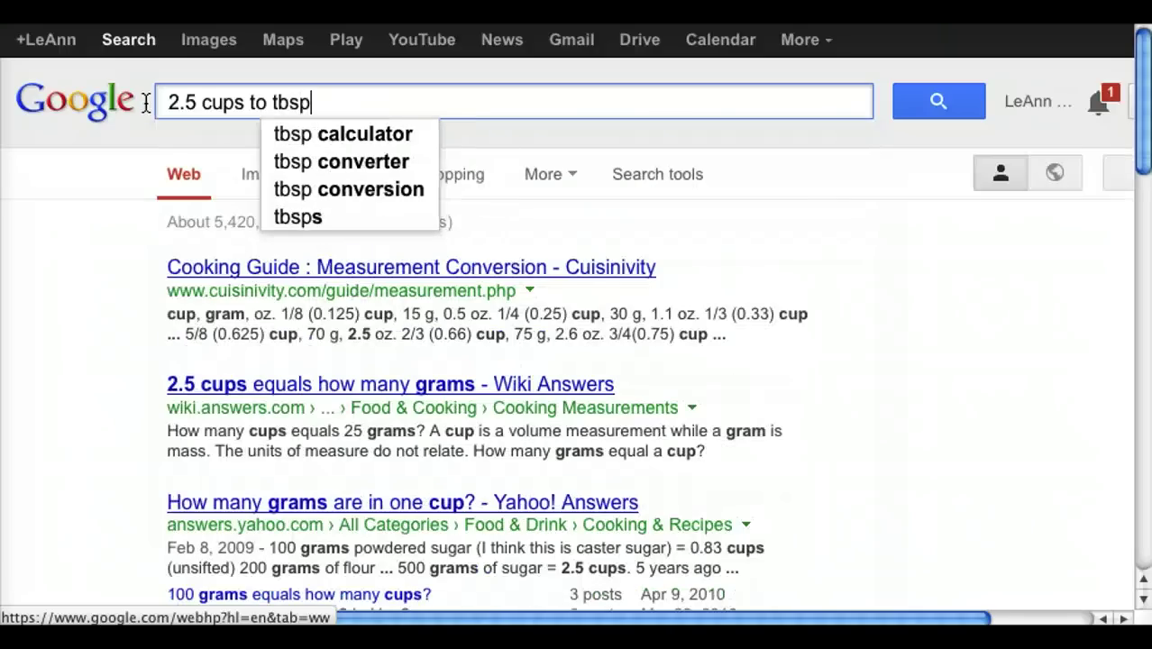
pyautogui.press('Return')
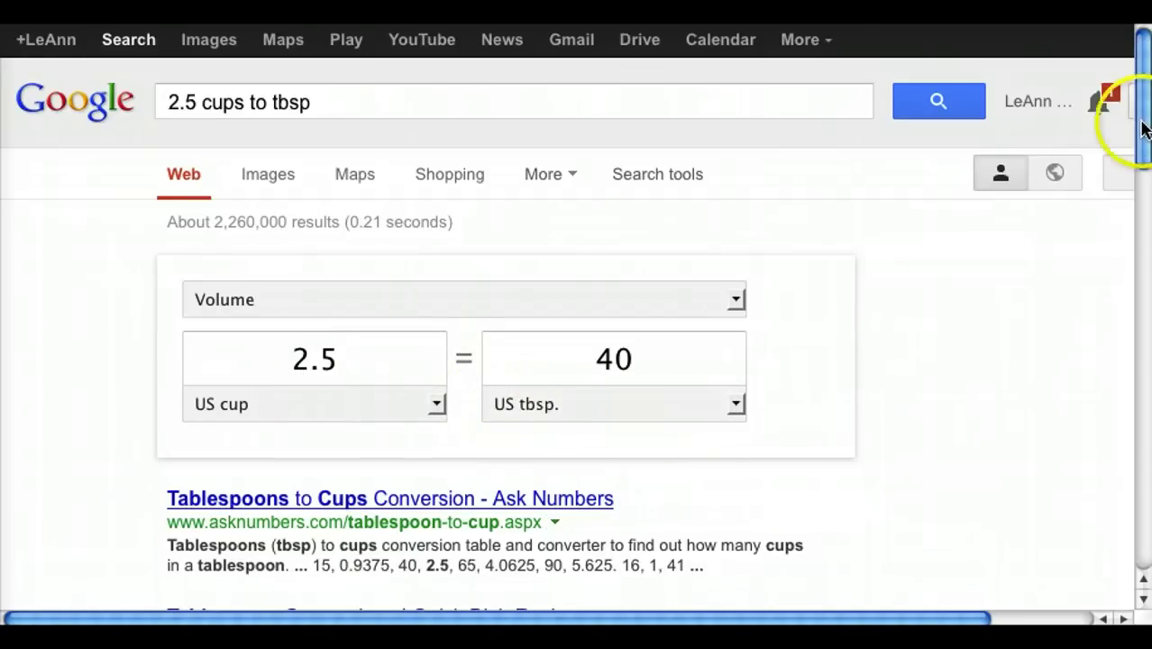
# Step: Switch the unit converter's category from Volume through Temperature and Speed to Fuel consumption
pyautogui.moveTo(1142, 108); pyautogui.dragTo(1142, 133)
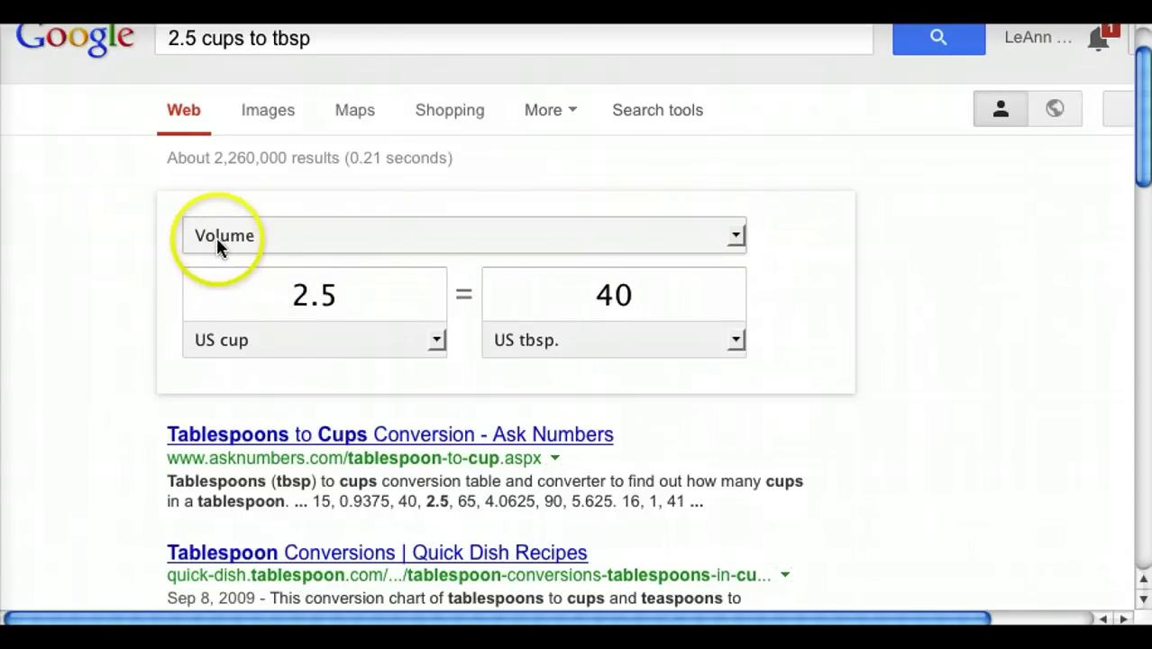
pyautogui.click(735, 236)
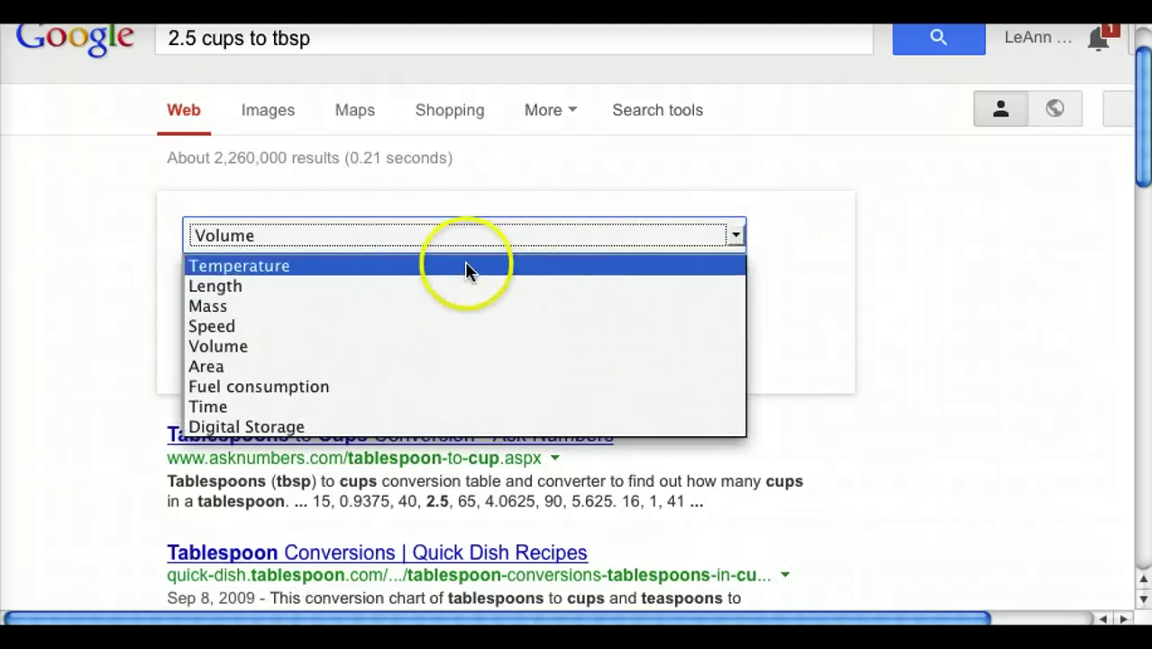
pyautogui.click(469, 266)
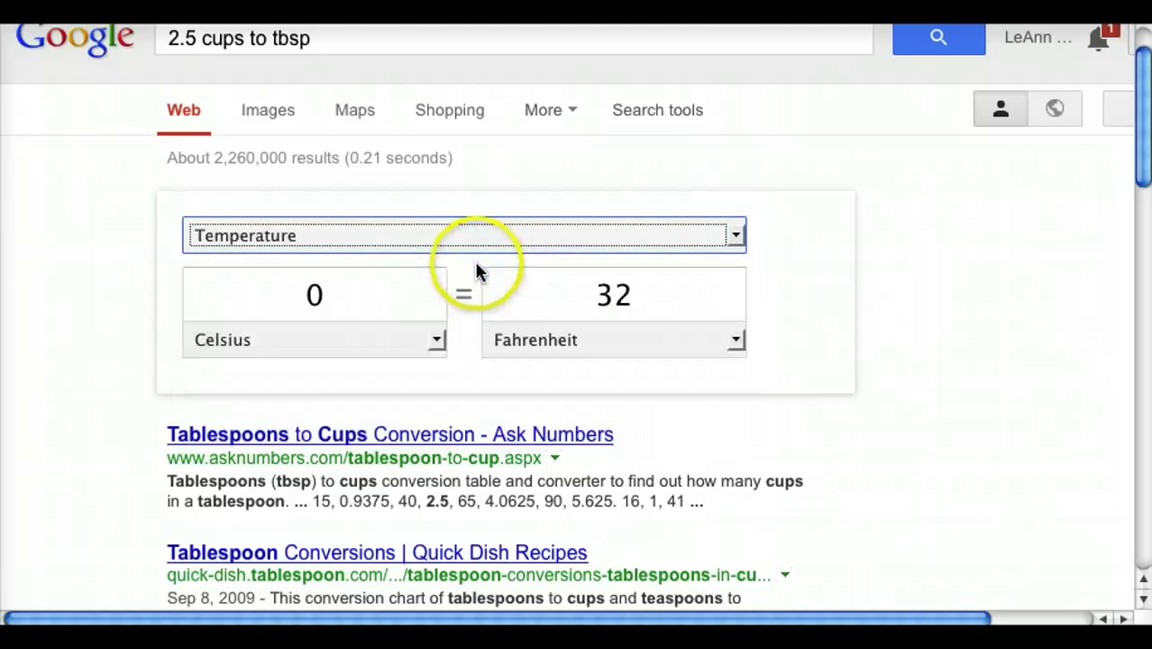
pyautogui.click(734, 240)
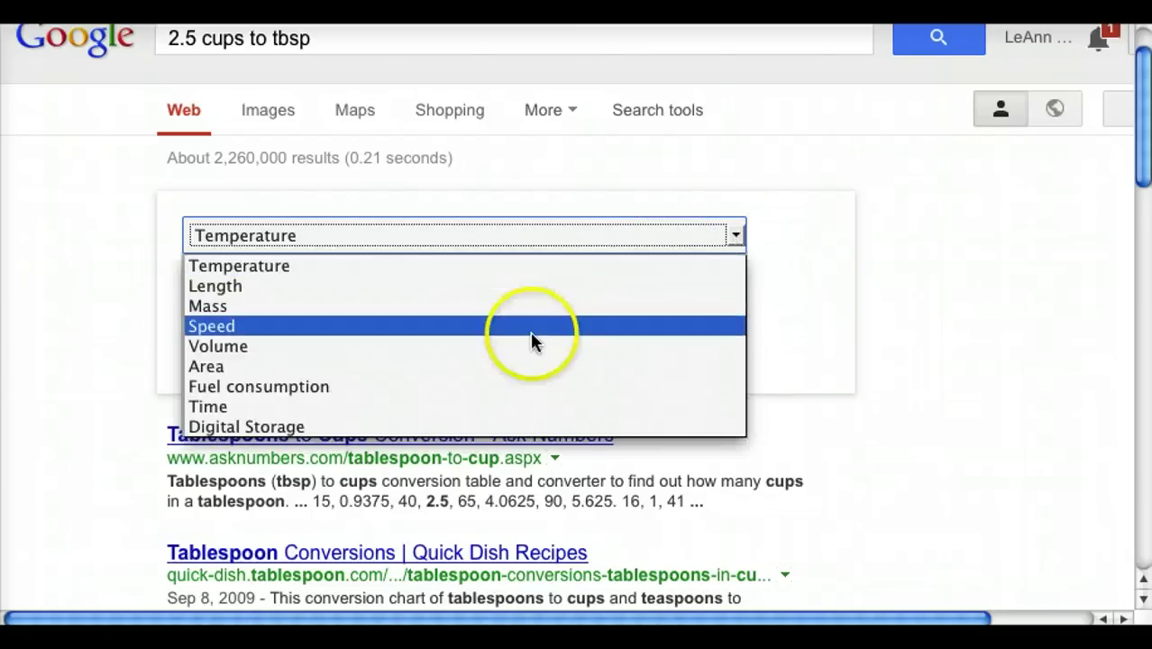
pyautogui.click(530, 326)
pyautogui.click(736, 235)
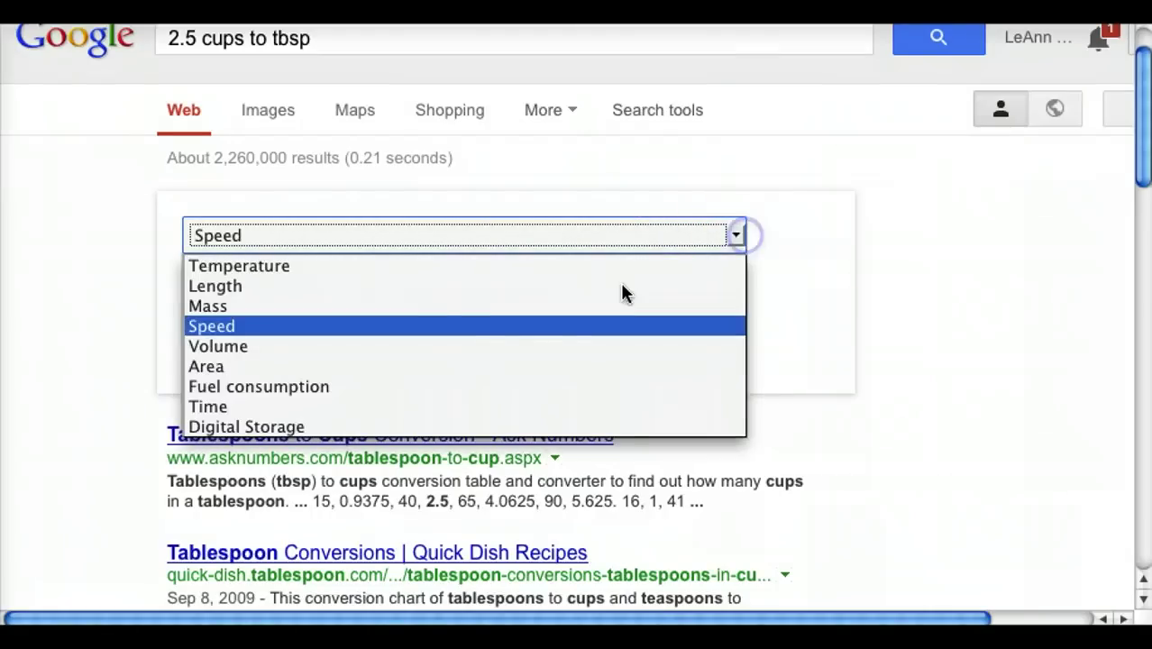
pyautogui.click(406, 386)
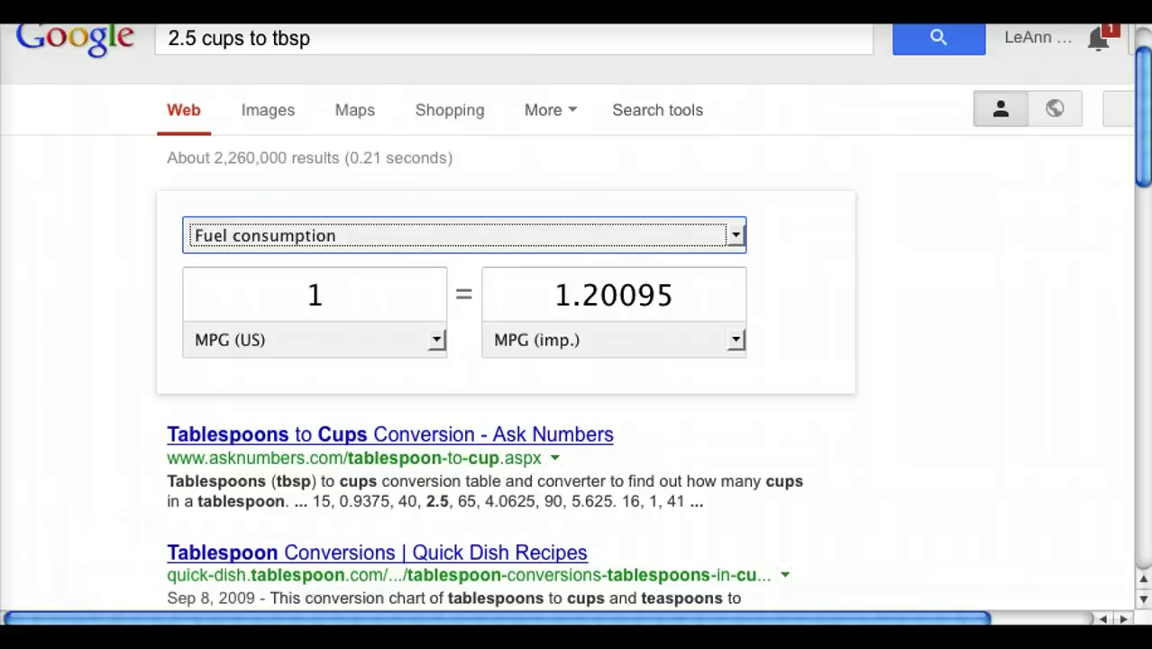
pyautogui.click(78, 566)
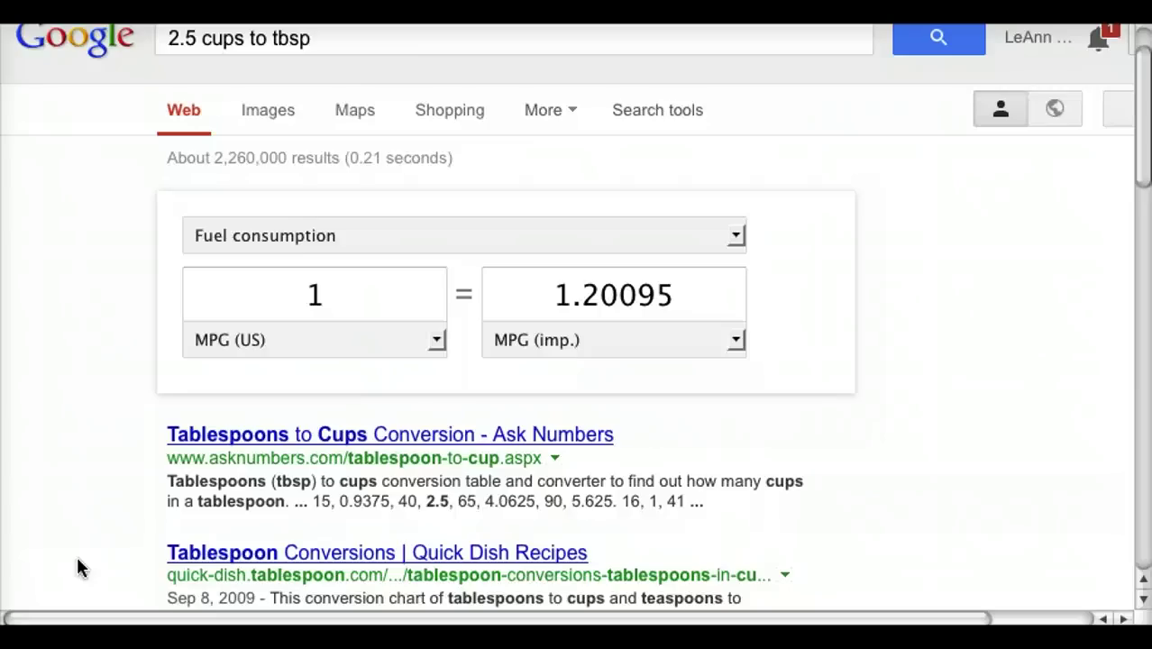
# Step: Open the Tips & Tricks page of Google's Inside Search site and look over its search features
pyautogui.click(458, 303)
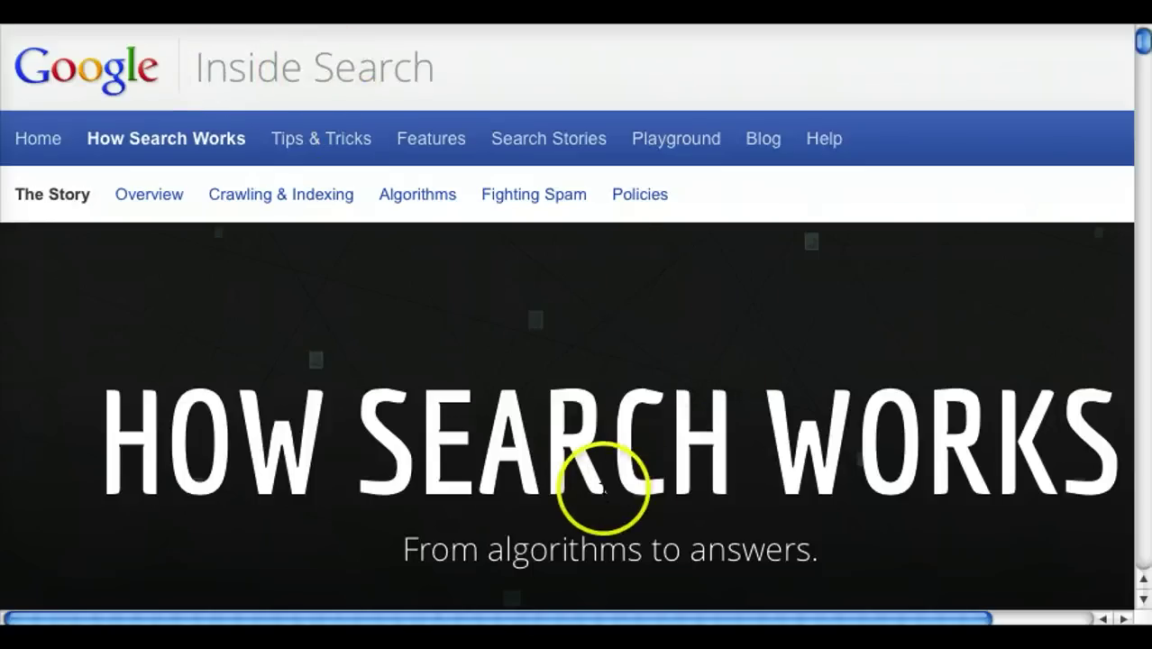
pyautogui.click(317, 142)
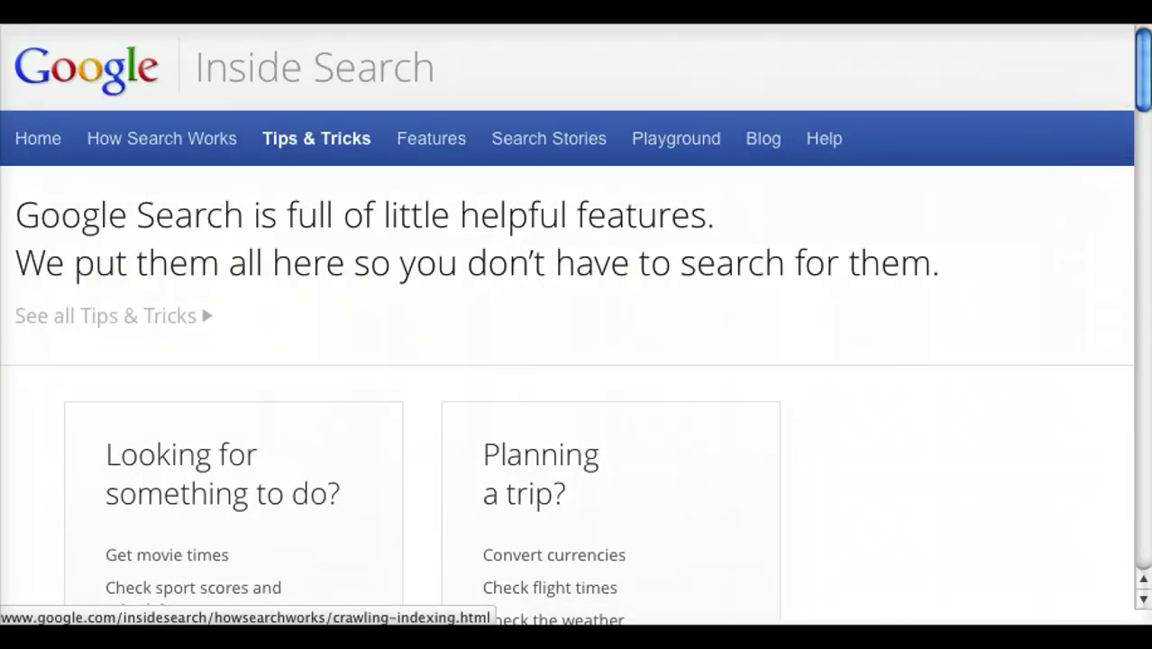
pyautogui.click(1145, 71)
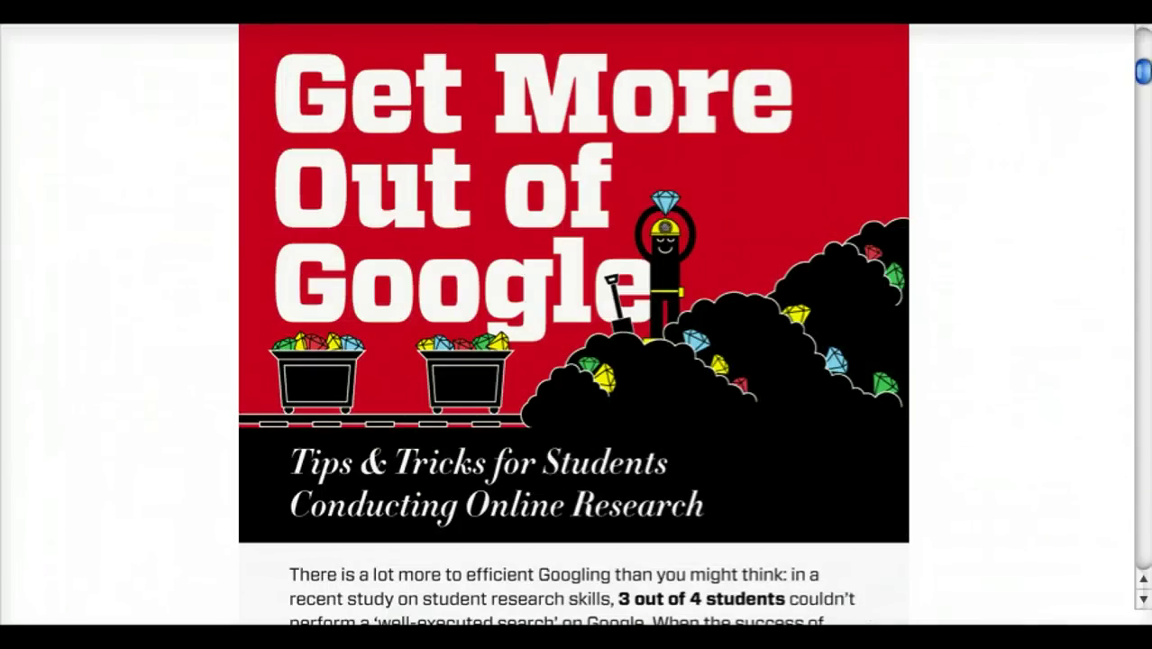
# Step: Examine the search operator example in the Get More Out of Google infographic's How to Google section
pyautogui.click(1146, 556)
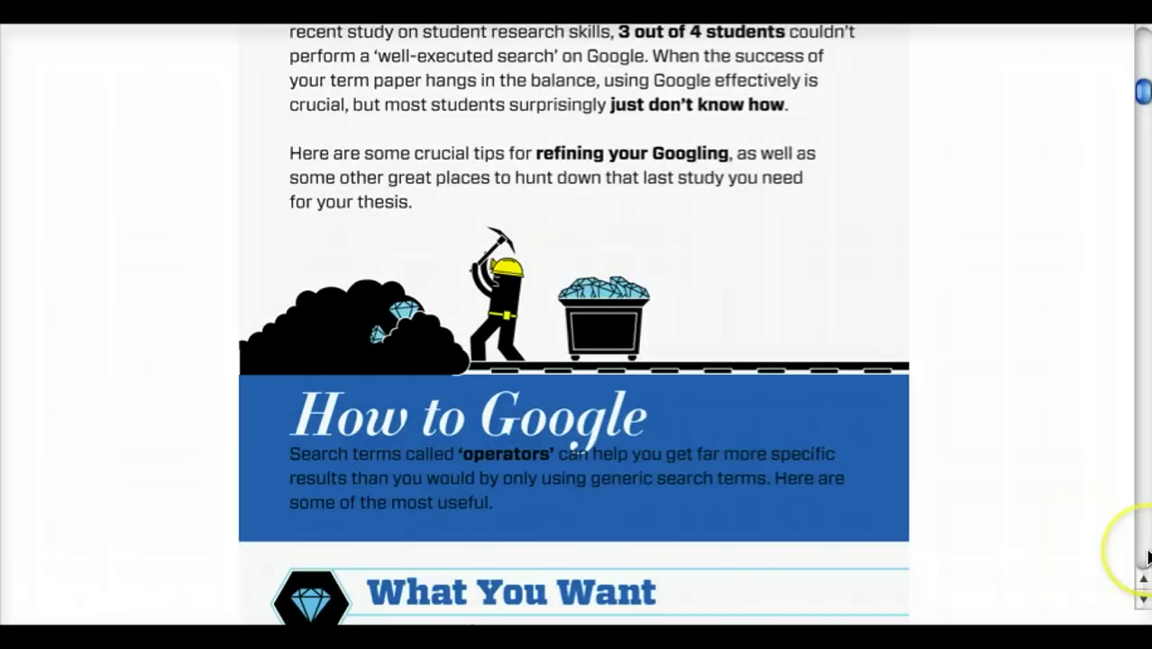
pyautogui.click(1146, 557)
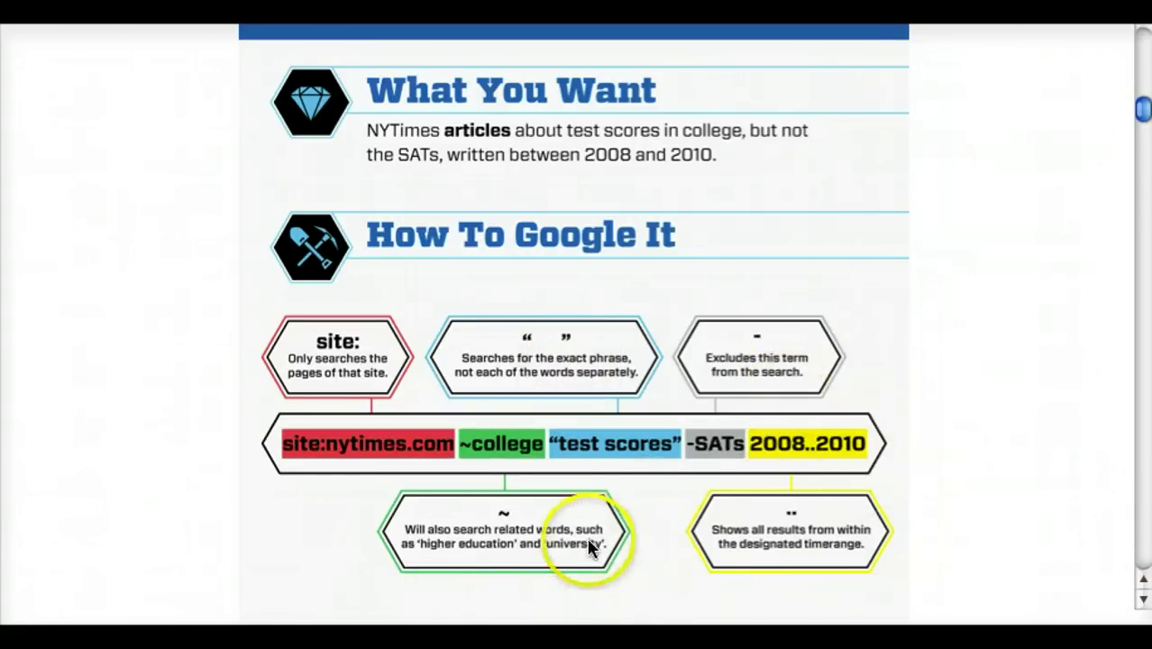
pyautogui.scroll(-1, 630, 609)
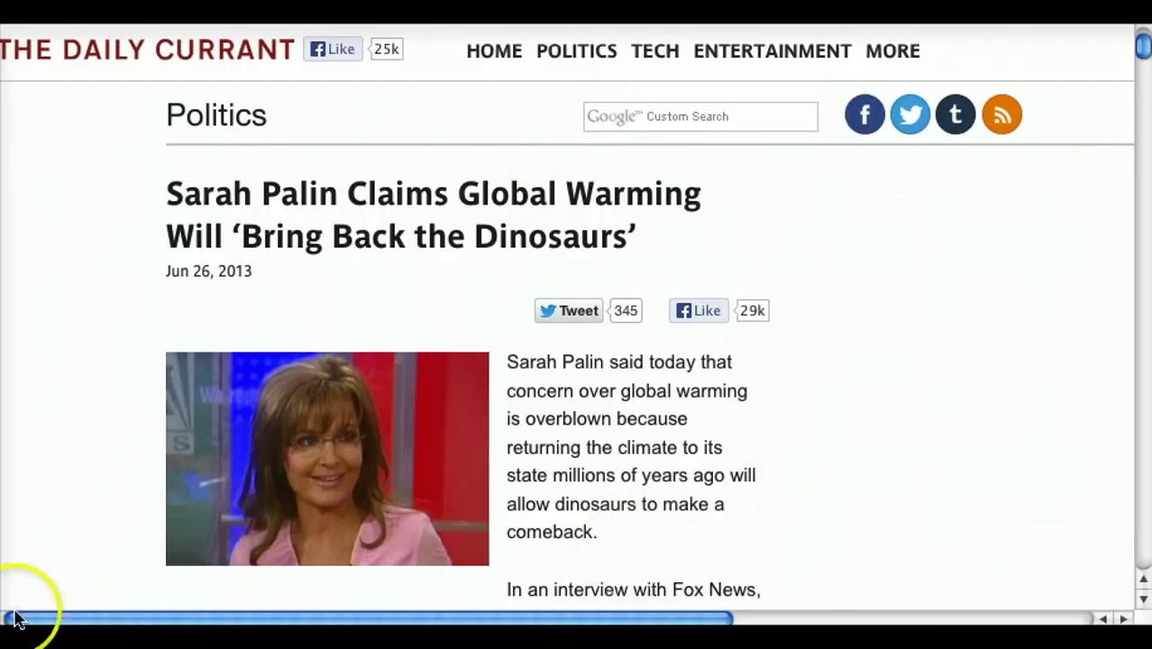
# Step: Look over the Daily Currant article on global warming and the Martin Luther King, Jr. site as websites to evaluate
pyautogui.scroll(-1, 278, 296)
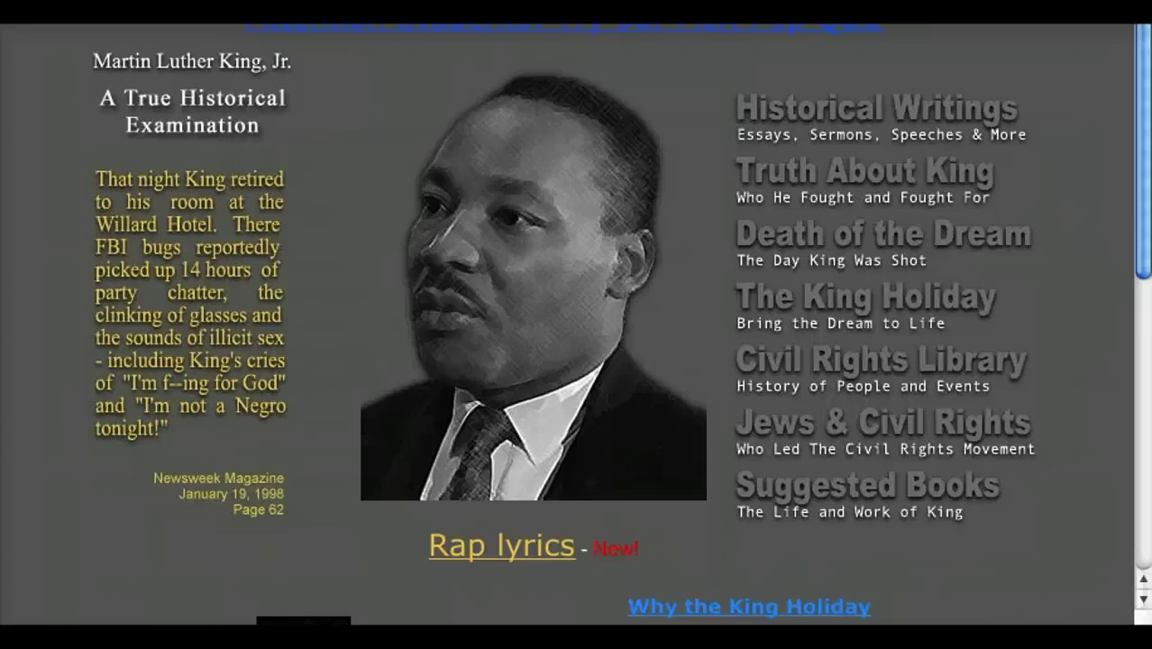
pyautogui.scroll(1, 437, 432)
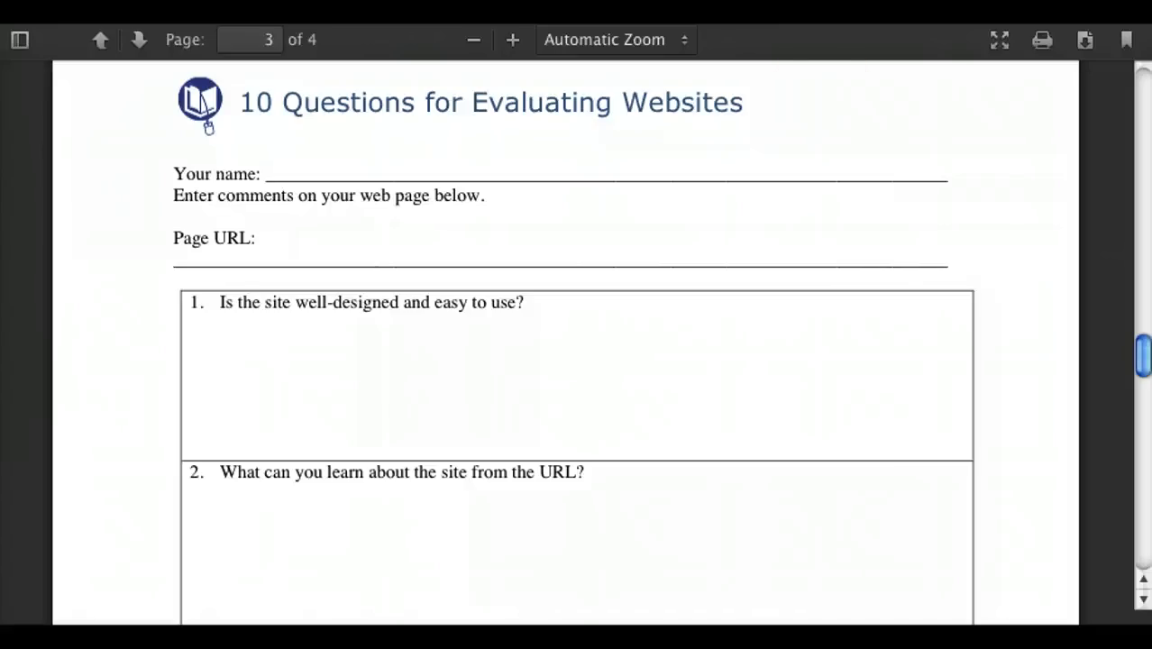
# Step: Read through the questions on the 10 Questions for Evaluating Websites worksheet and return to its first question
pyautogui.moveTo(1141, 361); pyautogui.dragTo(1145, 413)
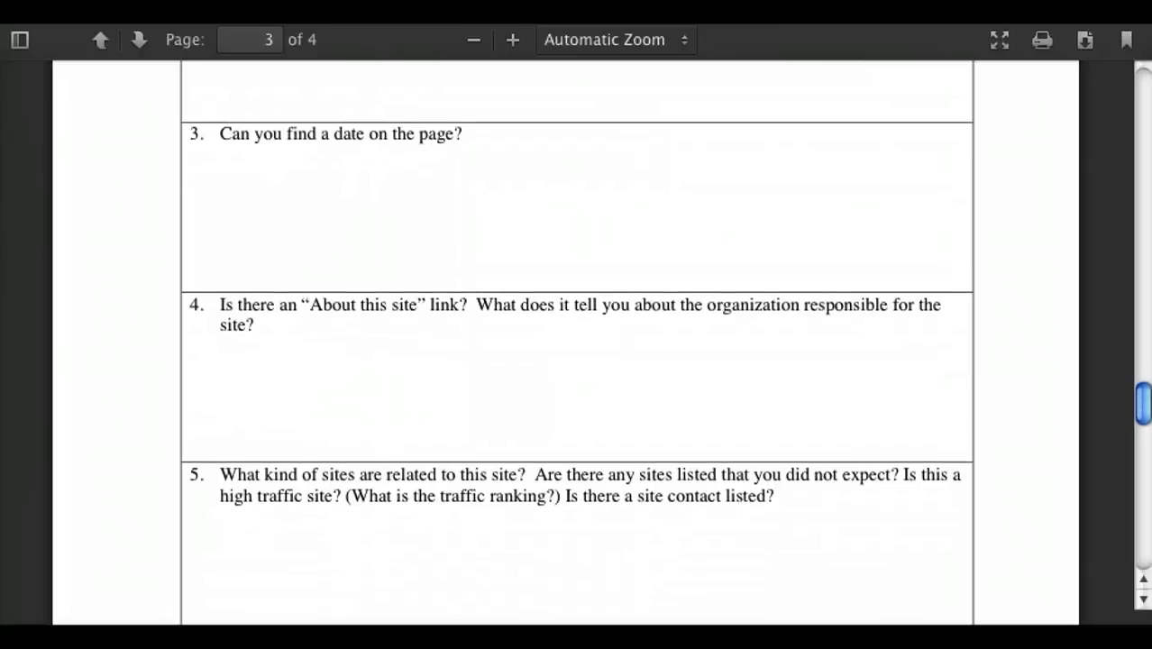
pyautogui.moveTo(1145, 413); pyautogui.dragTo(1148, 502)
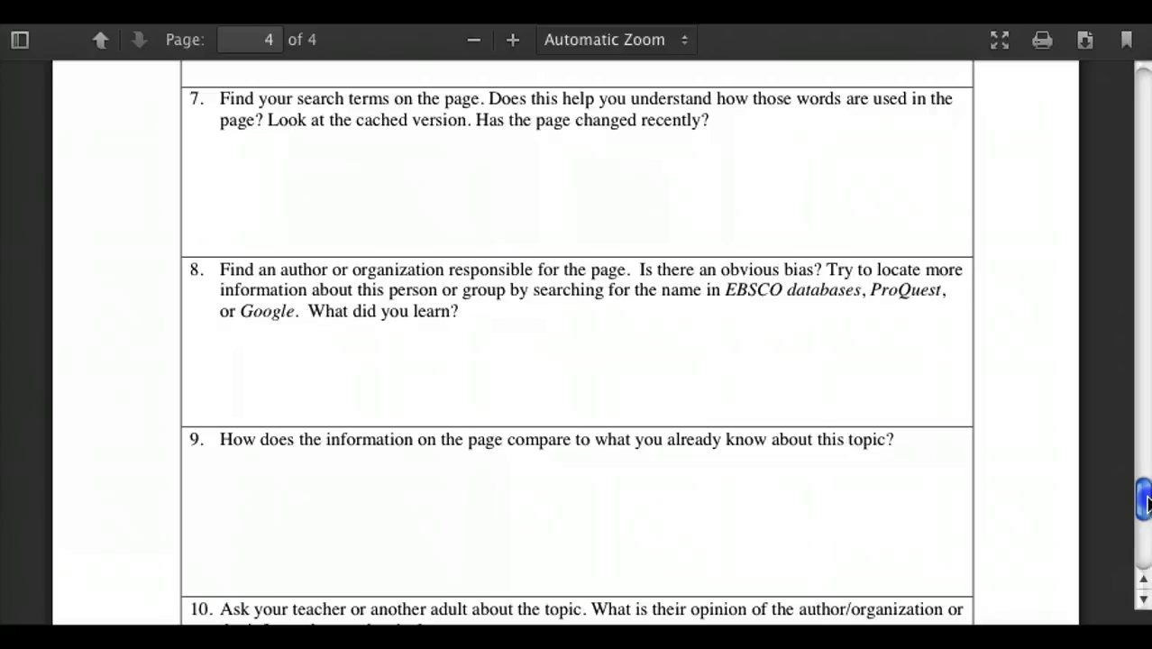
pyautogui.moveTo(1149, 502); pyautogui.dragTo(1145, 352)
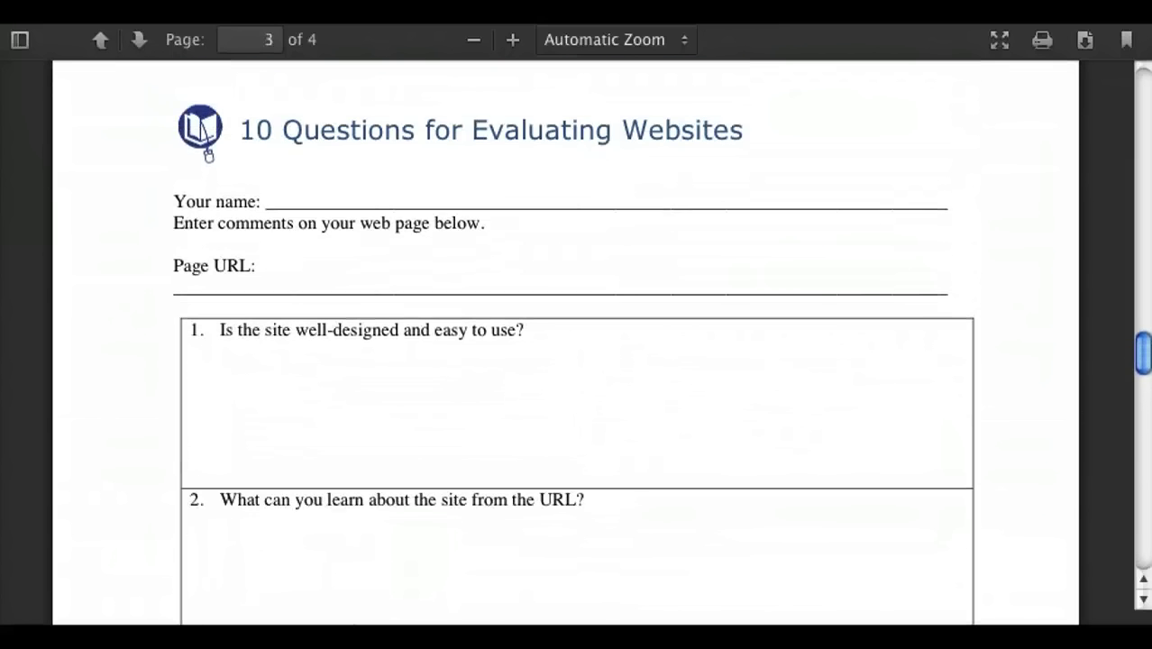
pyautogui.scroll(1, 577, 343)
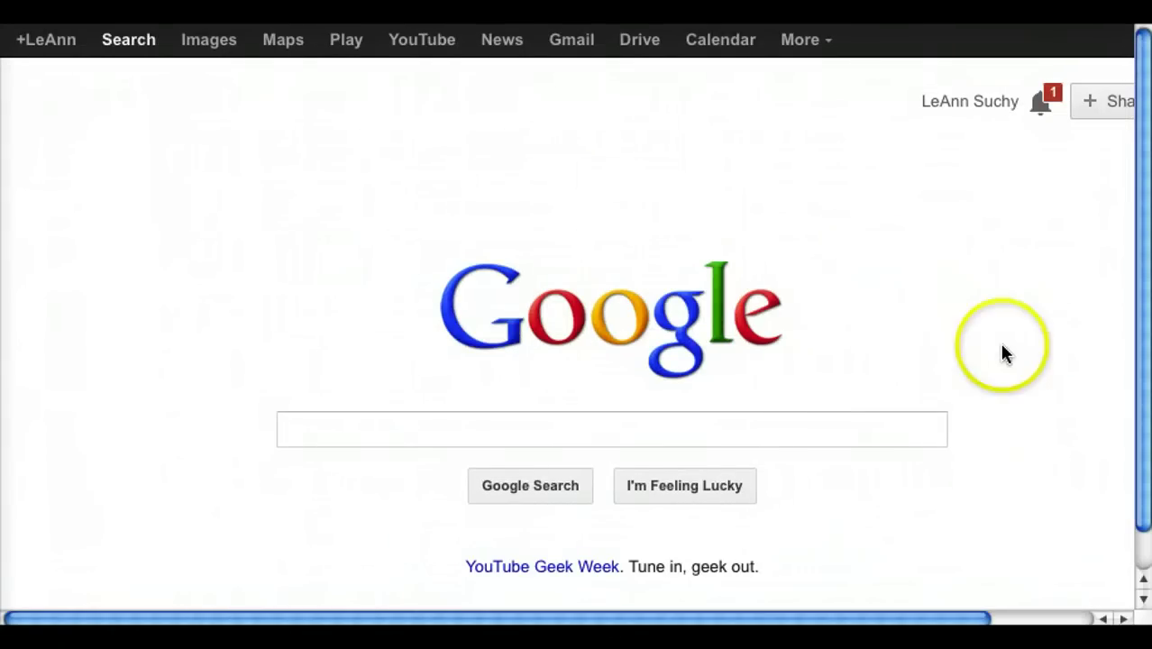
# Step: Open Google News to look over its top stories, and switch to Google Books
pyautogui.click(506, 45)
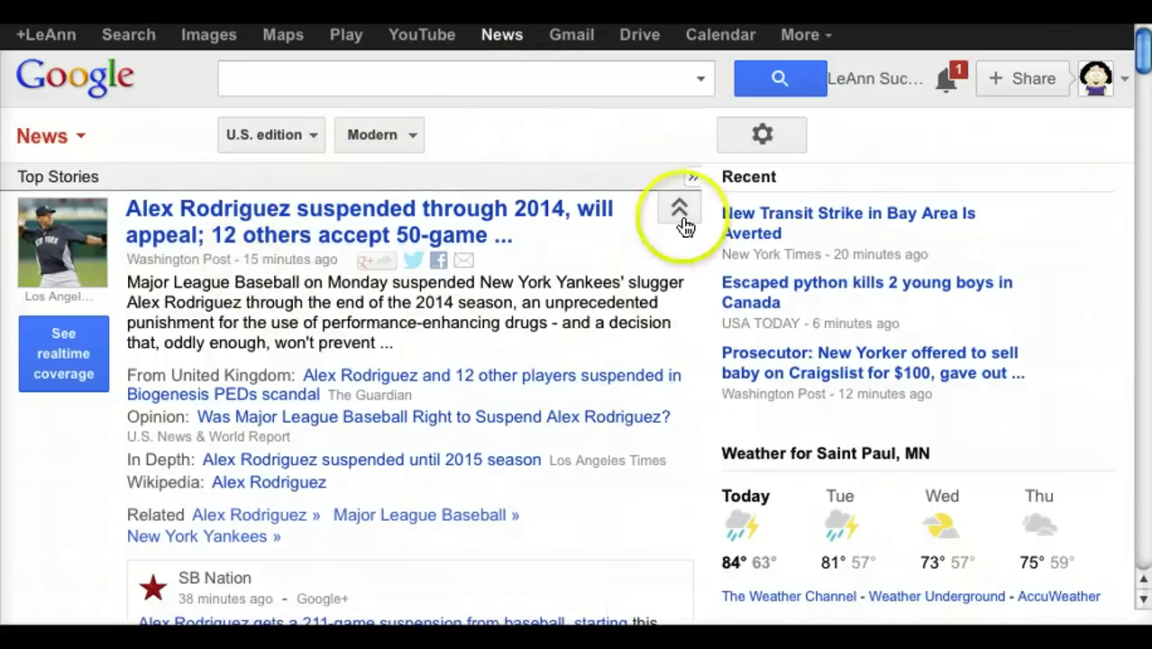
pyautogui.click(762, 135)
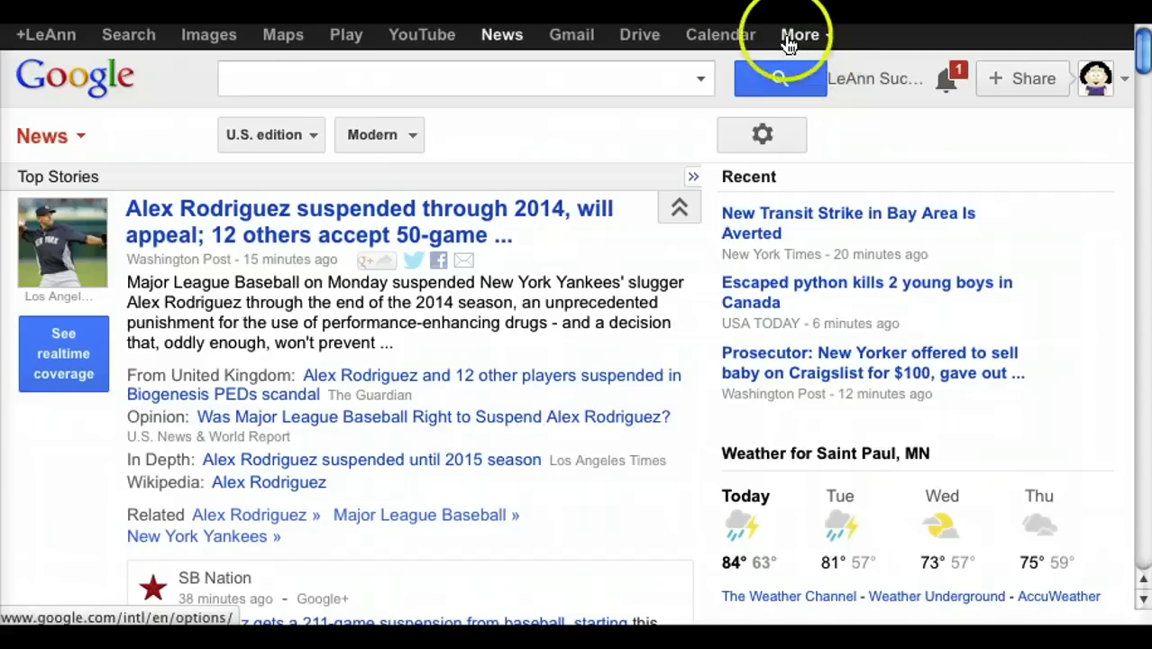
pyautogui.click(818, 40)
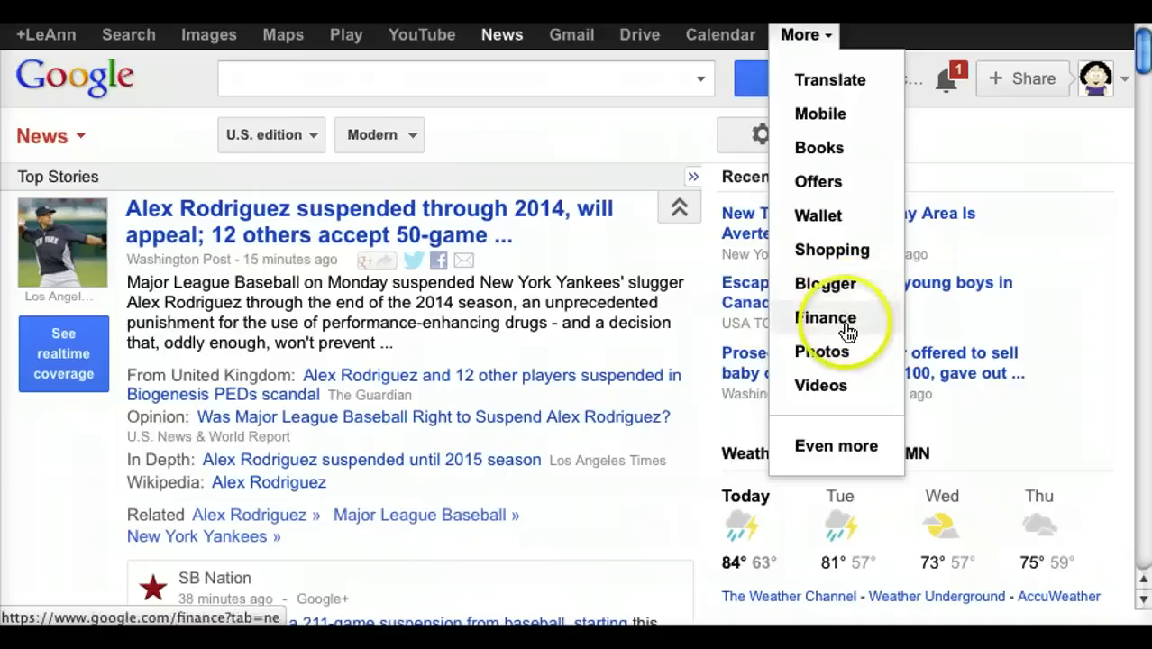
pyautogui.click(835, 151)
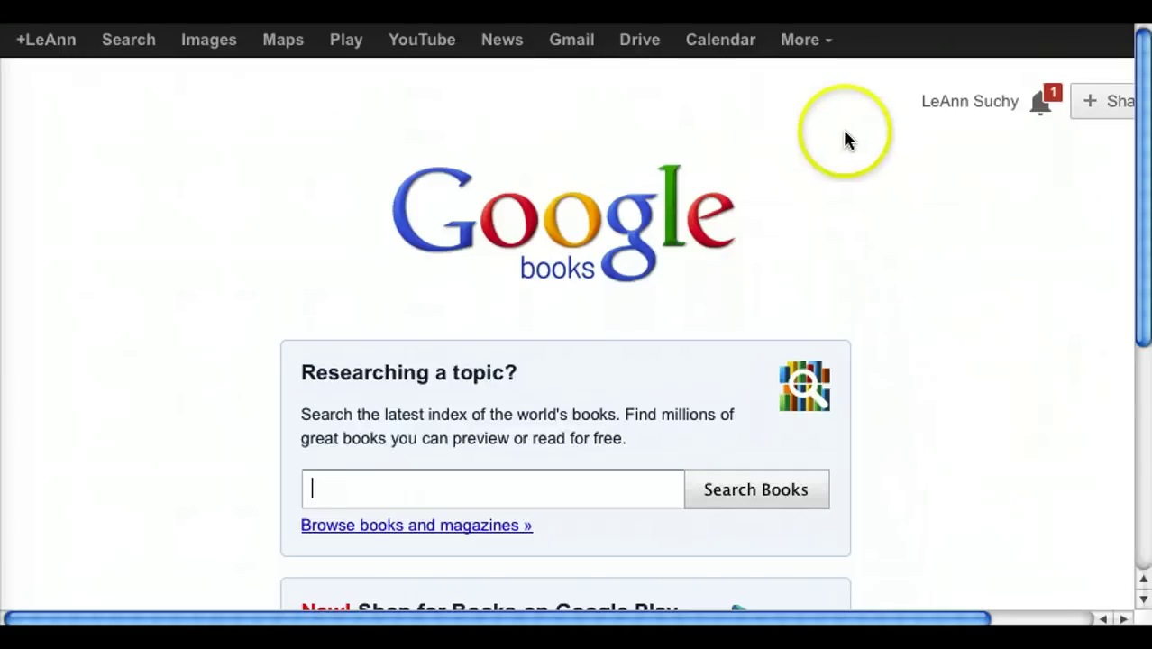
# Step: Open Google's full product list and go to Scholar in its Specialized Search section
pyautogui.click(828, 42)
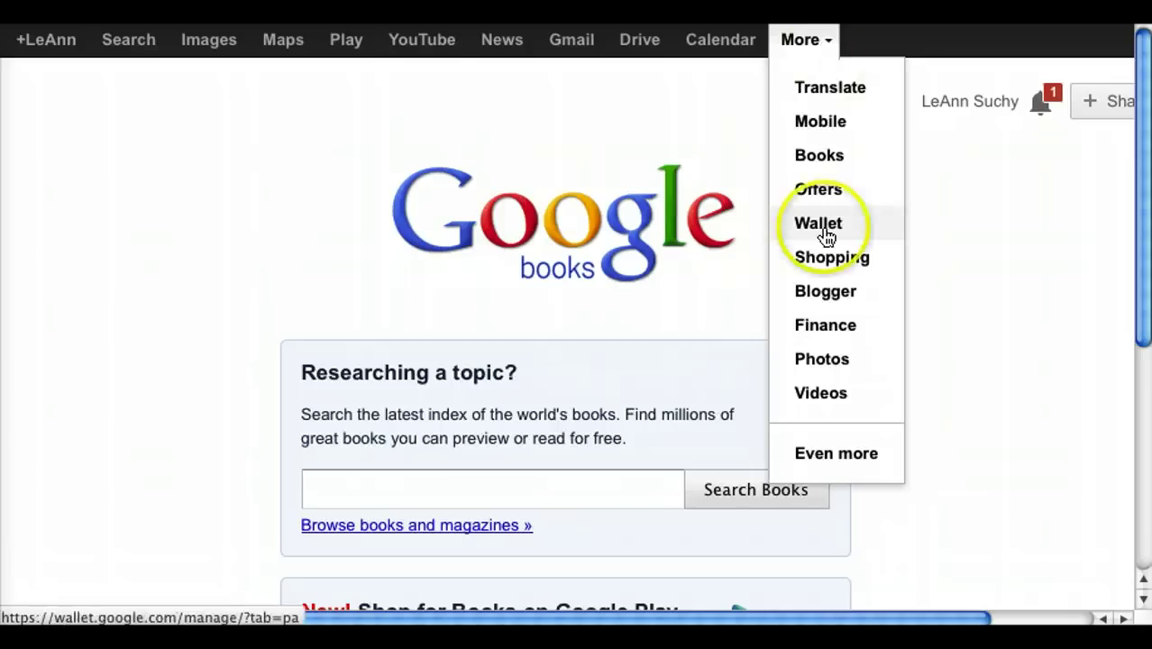
pyautogui.click(843, 460)
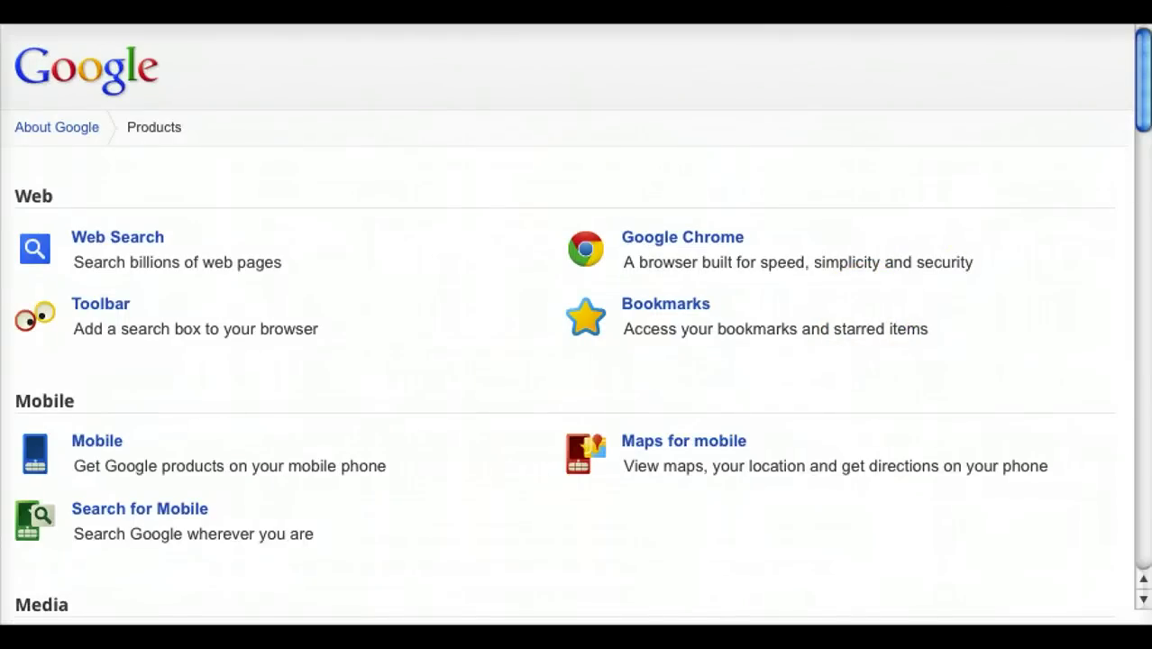
pyautogui.moveTo(1146, 84); pyautogui.dragTo(1147, 206)
pyautogui.scroll(-5, 576, 325)
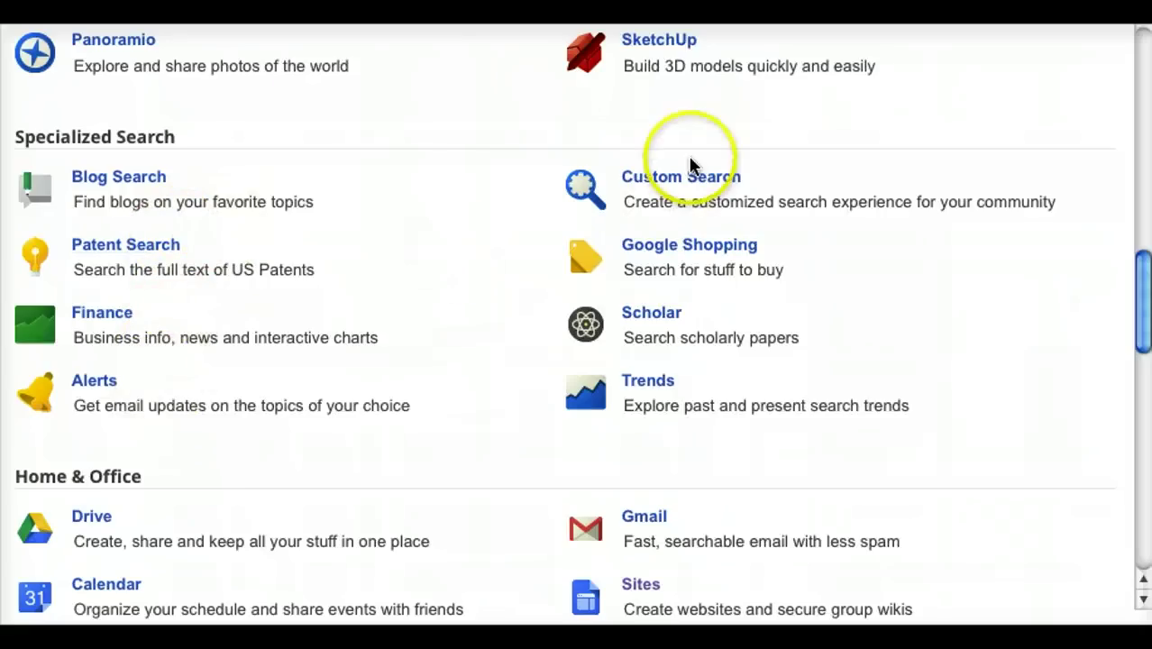
pyautogui.click(663, 311)
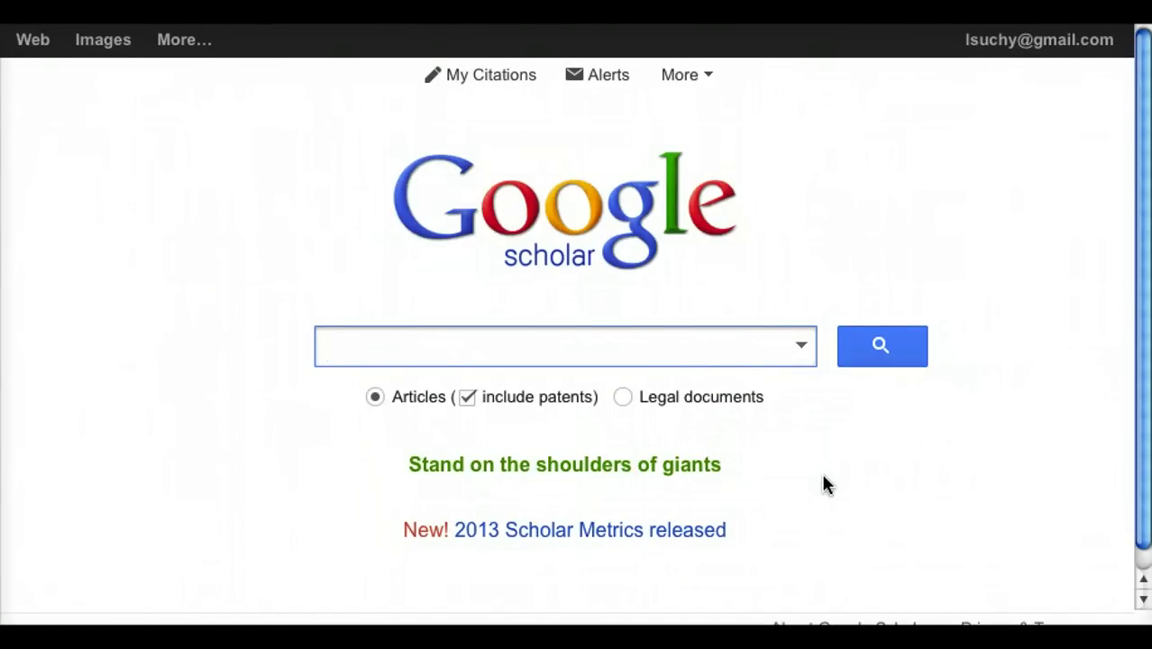
# Step: Search Google Scholar for foster care mn and look through the first page of results, including the PDF links
pyautogui.write('foster care mn')
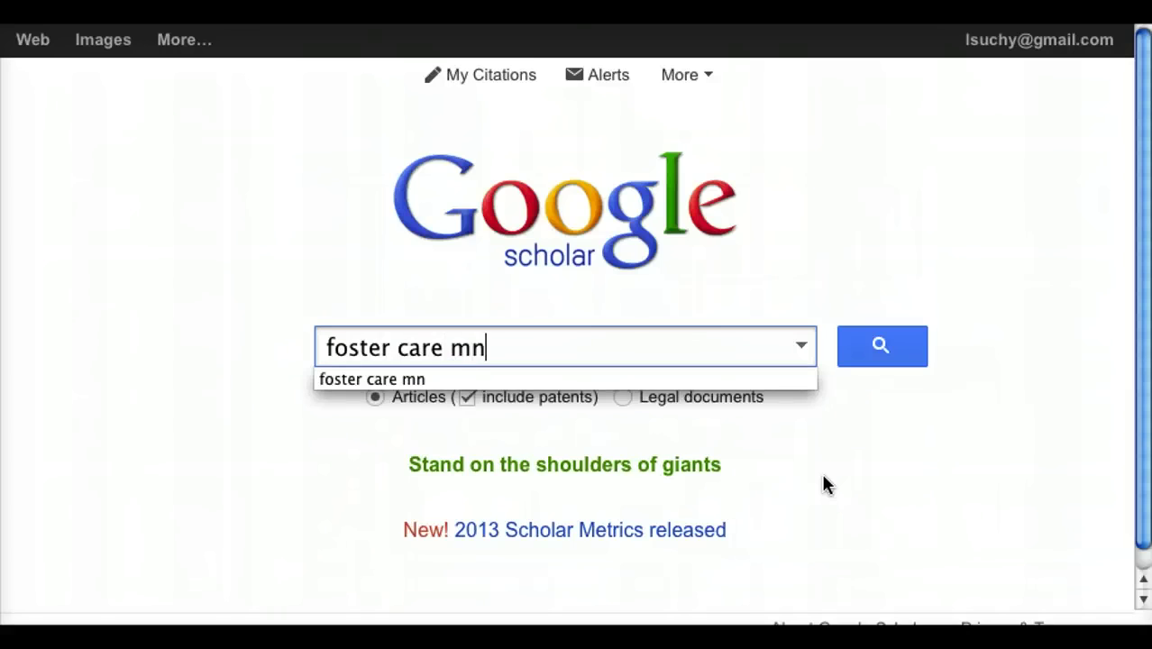
pyautogui.press('Return')
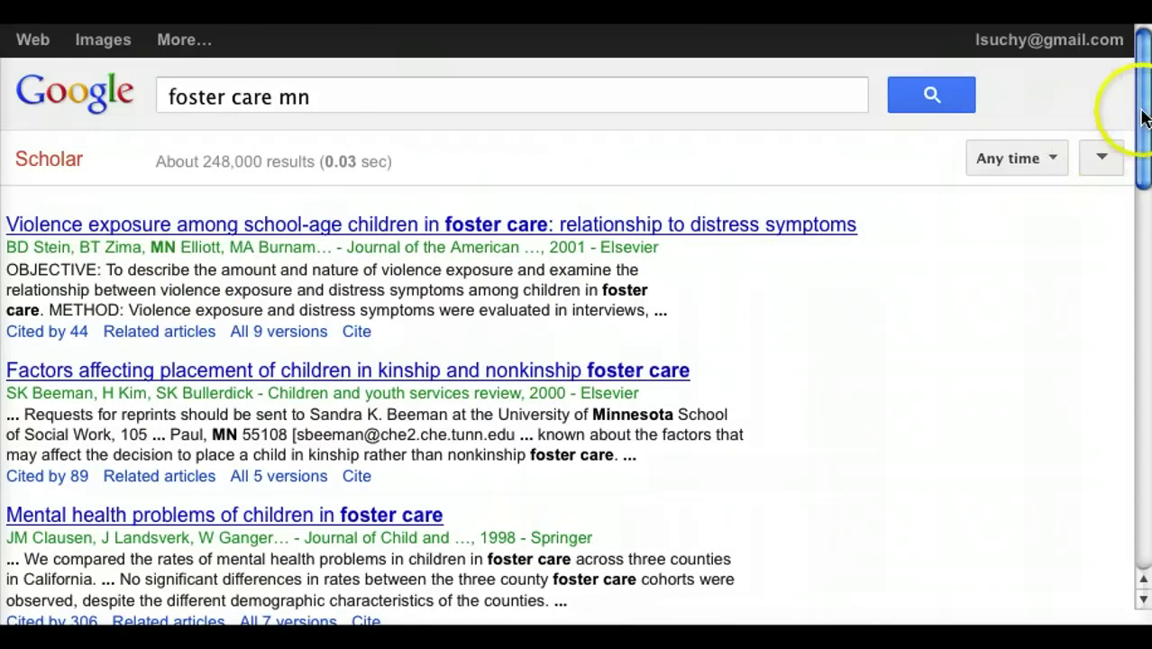
pyautogui.moveTo(1142, 103)
pyautogui.mouseDown()
pyautogui.moveTo(1141, 404)
pyautogui.moveTo(1140, 122)
pyautogui.mouseUp()
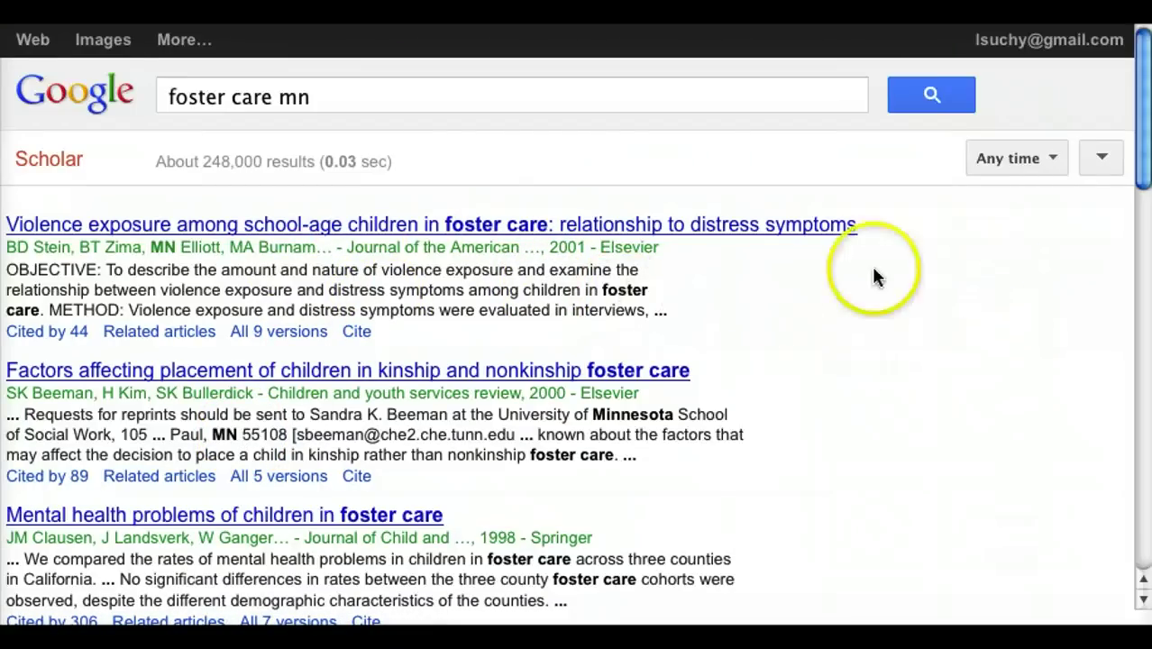
pyautogui.moveTo(1143, 162); pyautogui.dragTo(1143, 419)
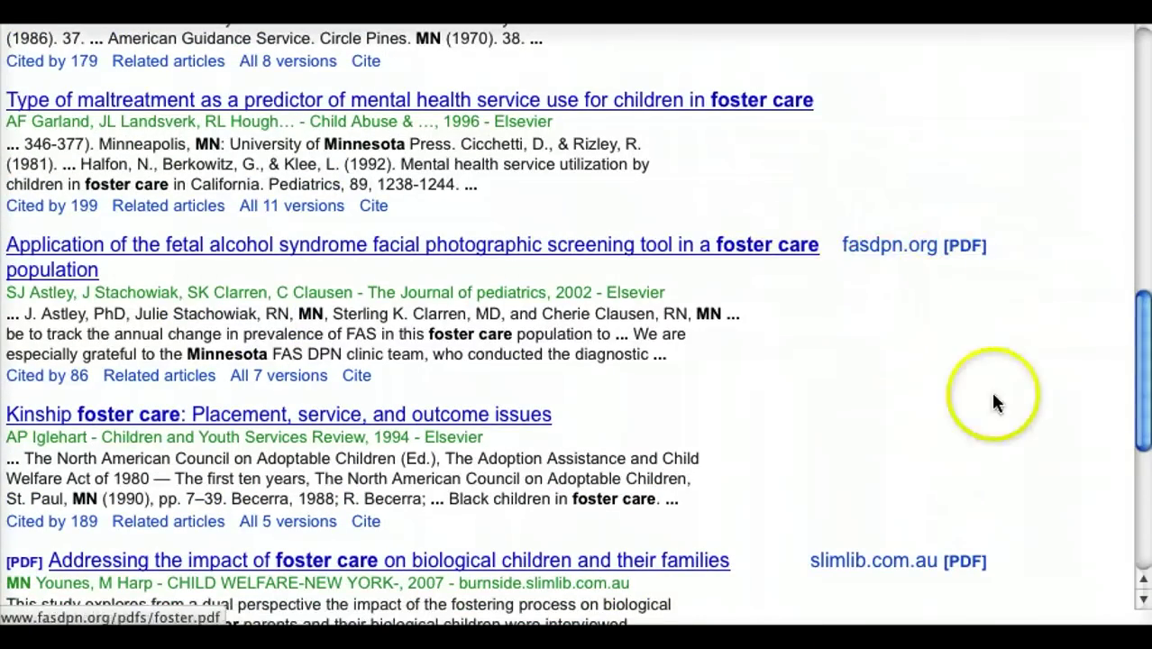
pyautogui.moveTo(1143, 387); pyautogui.dragTo(1134, 510)
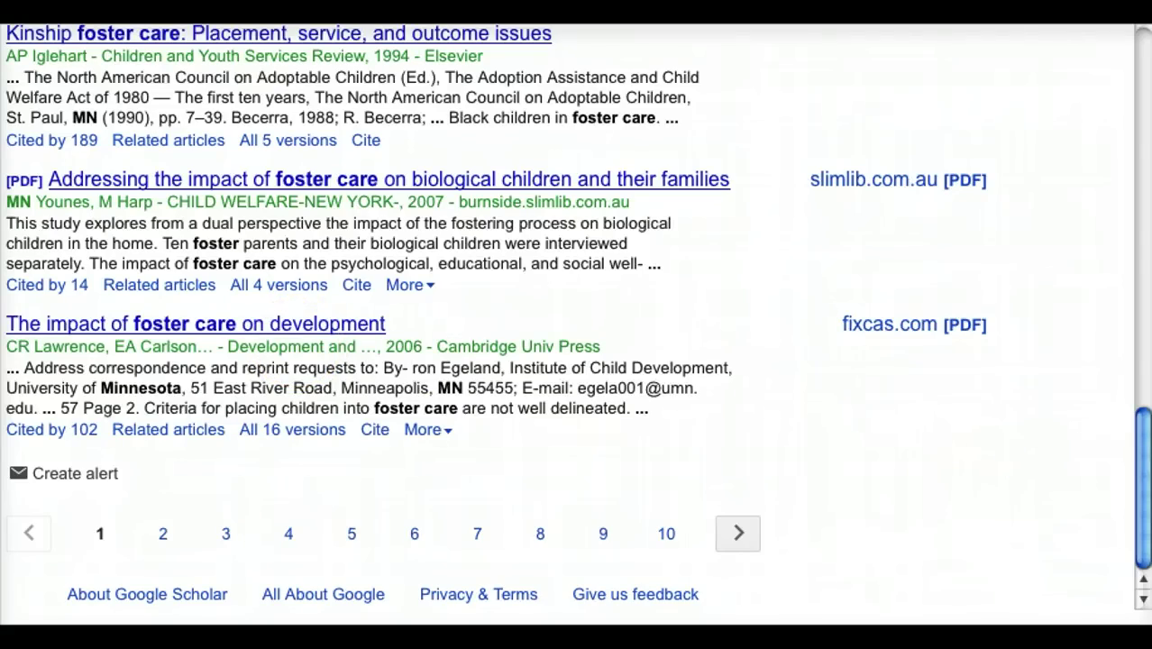
pyautogui.moveTo(1143, 486); pyautogui.dragTo(1114, 92)
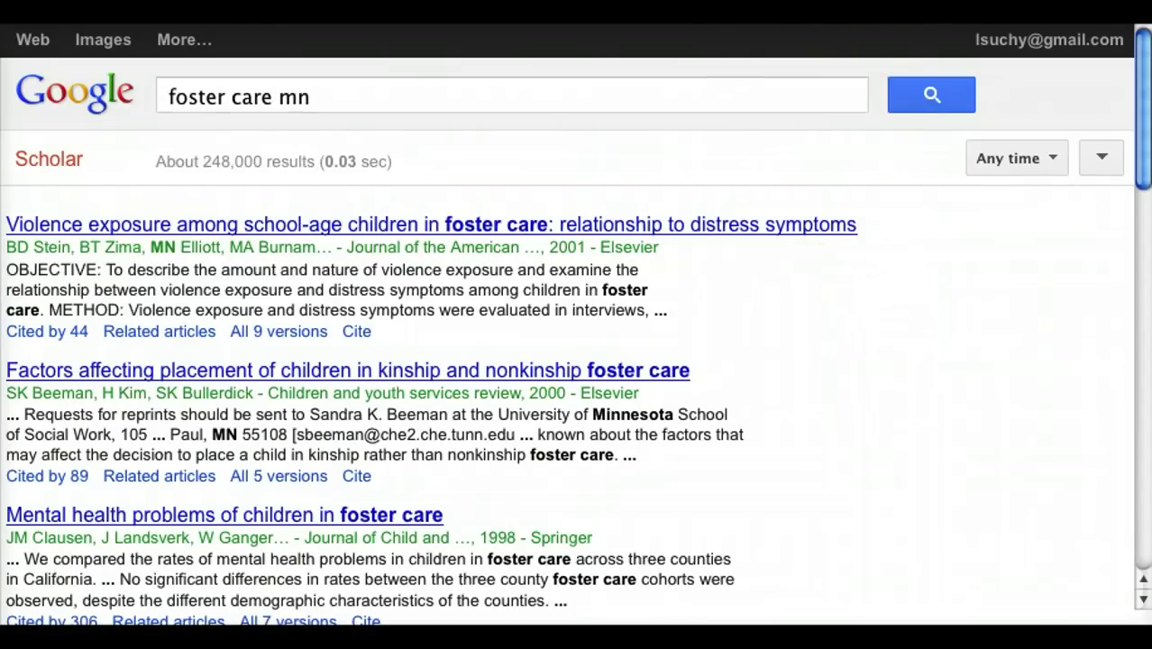
# Step: Open Google's Custom Search Engine page
pyautogui.click(67, 586)
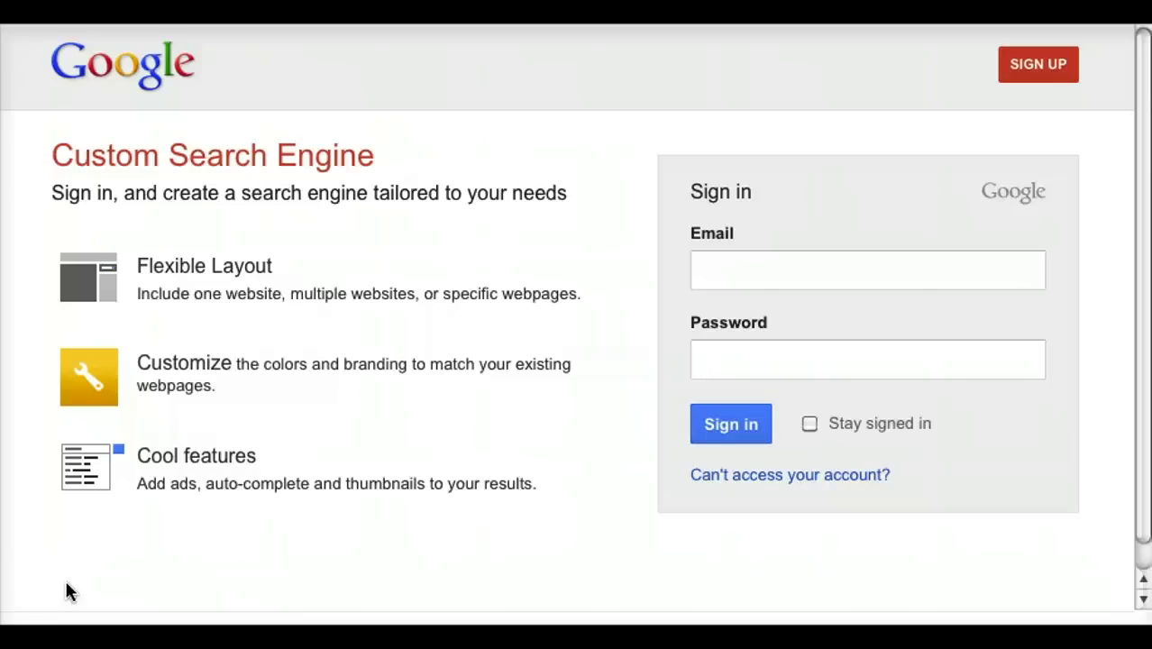
pyautogui.click(36, 575)
pyautogui.click(33, 577)
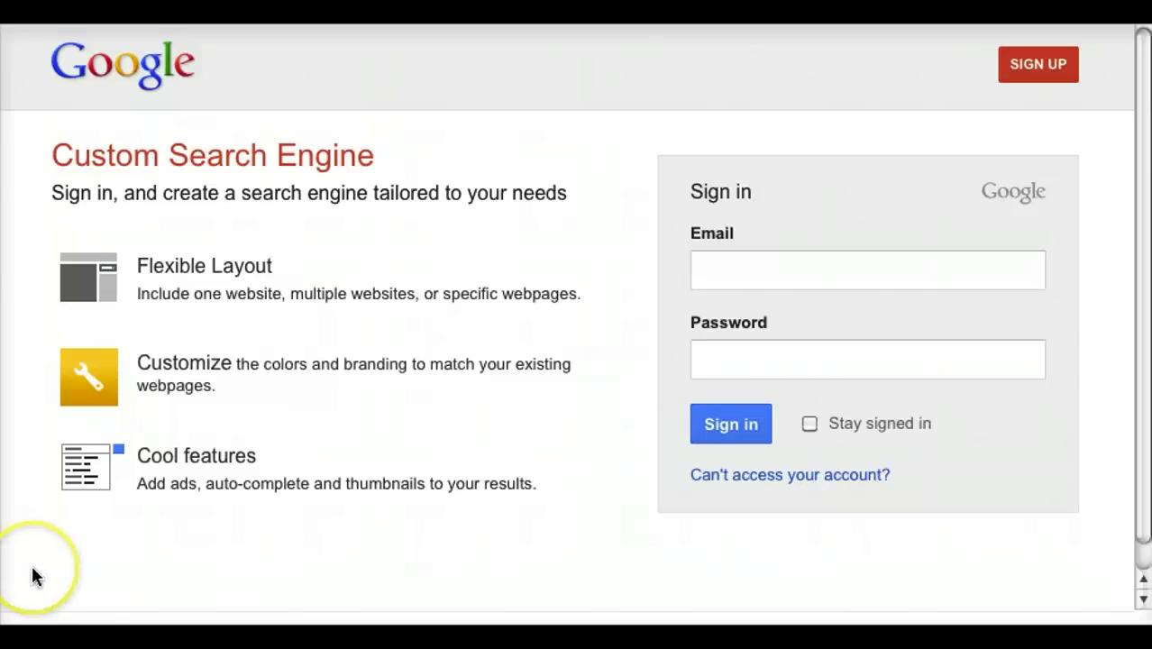